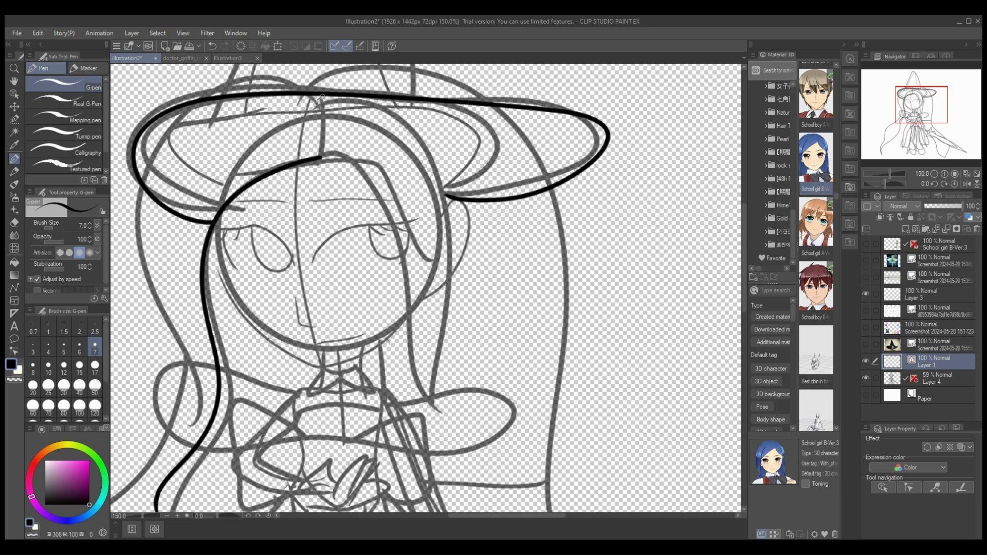
- Ink the long hair locks on both sides of the face and erase the hat brim line crossing the hair
{"action": "mouse_move", "coordinate": [321, 98]}
{"action": "left_mouse_down"}
{"action": "mouse_move", "coordinate": [320, 146]}
{"action": "mouse_move", "coordinate": [322, 101]}
{"action": "mouse_move", "coordinate": [275, 99]}
{"action": "mouse_move", "coordinate": [165, 151]}
{"action": "mouse_move", "coordinate": [138, 483]}
{"action": "mouse_move", "coordinate": [159, 506]}
{"action": "left_mouse_up"}
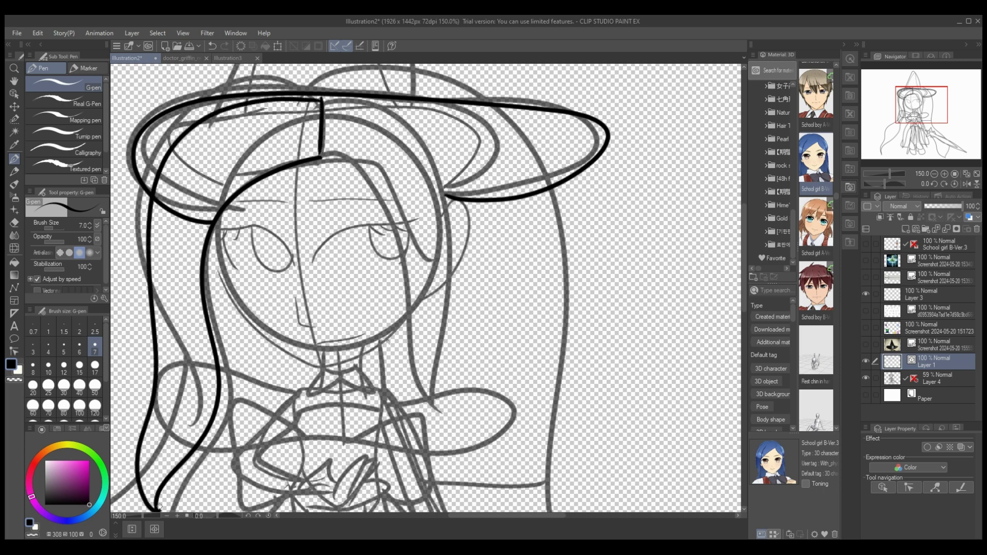
{"action": "key", "text": "e"}
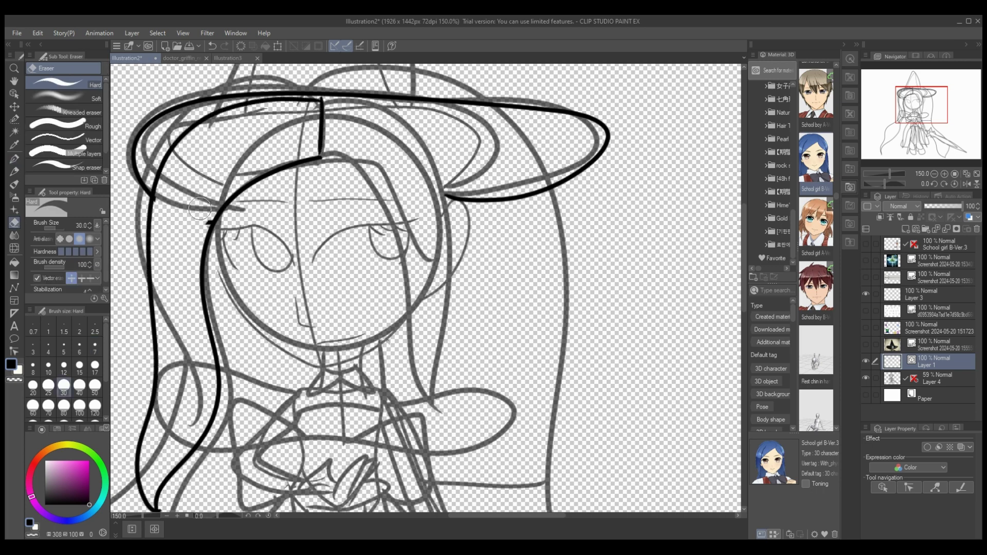
{"action": "key", "text": "p"}
{"action": "mouse_move", "coordinate": [324, 143]}
{"action": "left_mouse_down"}
{"action": "mouse_move", "coordinate": [374, 201]}
{"action": "mouse_move", "coordinate": [429, 398]}
{"action": "mouse_move", "coordinate": [574, 491]}
{"action": "left_mouse_up"}
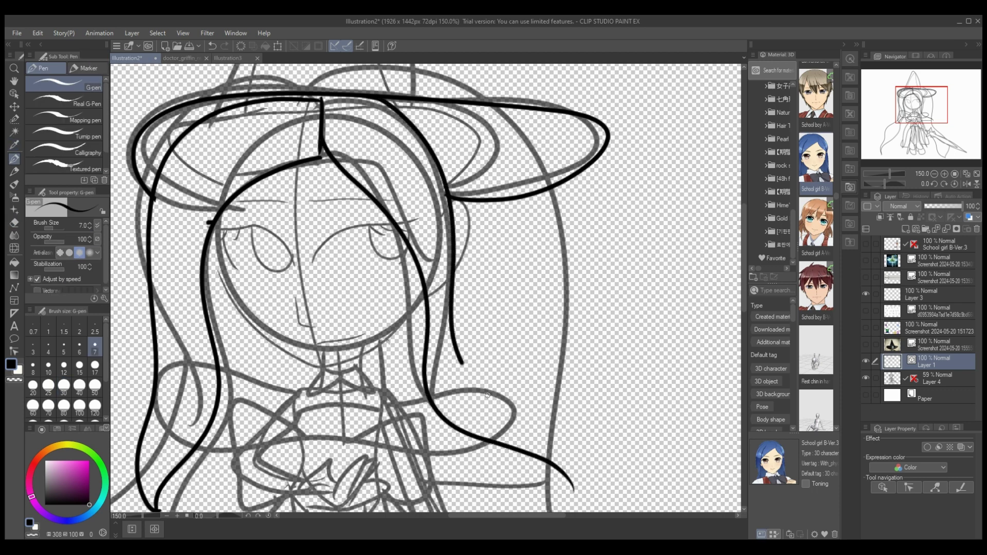
- Ink the girl's eyebrows, nose, jawline and mouth over the sketch
{"action": "scroll", "coordinate": [707, 258], "scroll_direction": "down", "scroll_amount": 3}
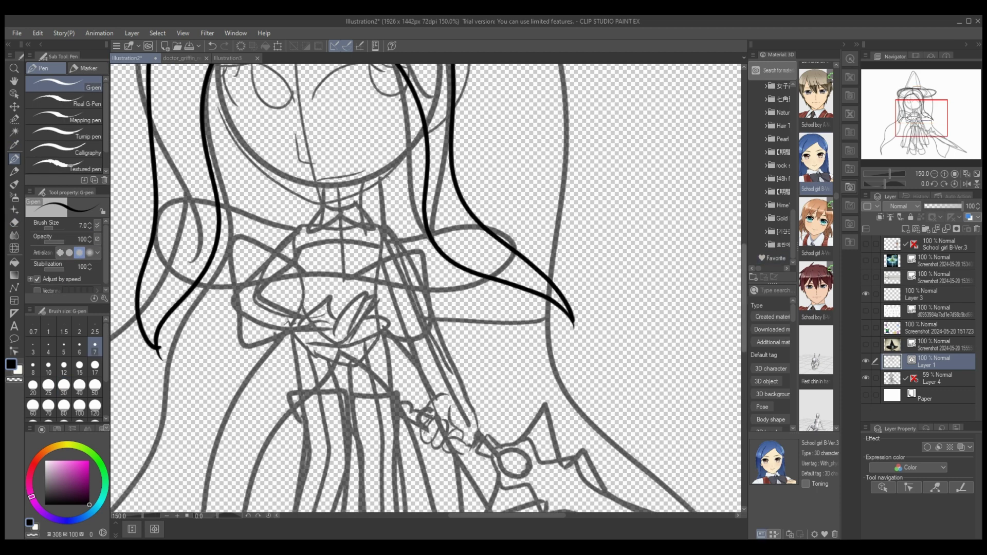
{"action": "scroll", "coordinate": [706, 257], "scroll_direction": "up", "scroll_amount": 2}
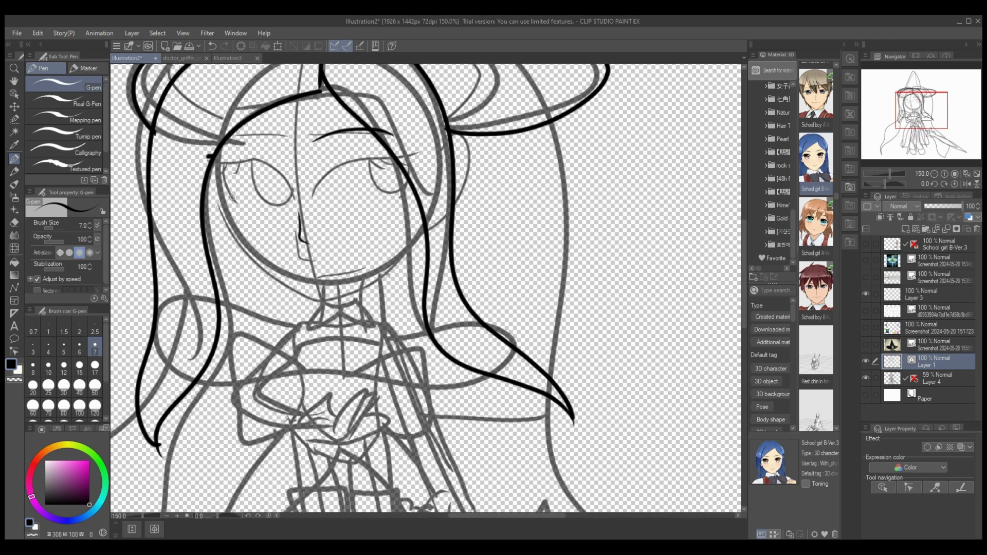
{"action": "mouse_move", "coordinate": [210, 173]}
{"action": "left_mouse_down"}
{"action": "mouse_move", "coordinate": [238, 240]}
{"action": "mouse_move", "coordinate": [299, 295]}
{"action": "mouse_move", "coordinate": [344, 295]}
{"action": "mouse_move", "coordinate": [397, 253]}
{"action": "mouse_move", "coordinate": [420, 216]}
{"action": "left_mouse_up"}
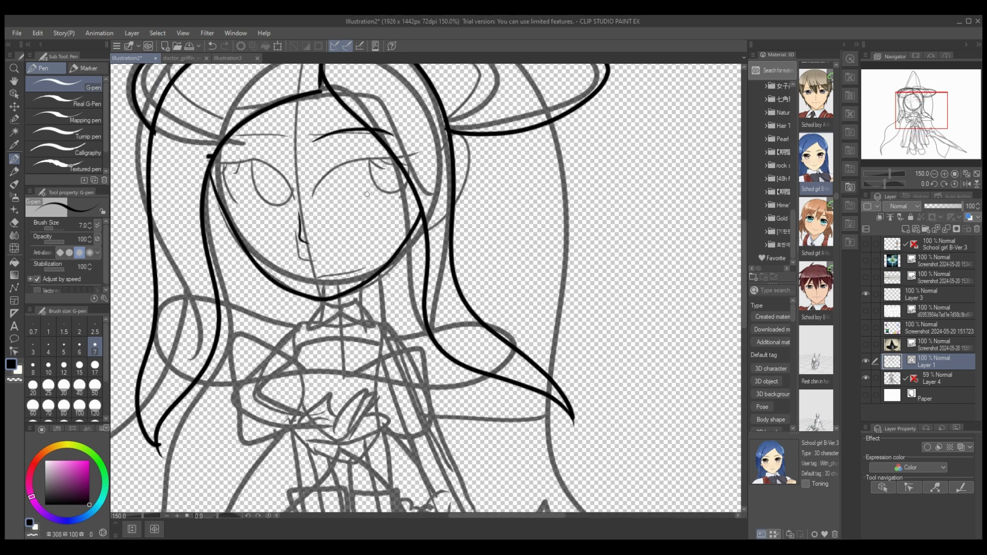
{"action": "left_click_drag", "start_coordinate": [285, 137], "coordinate": [236, 138]}
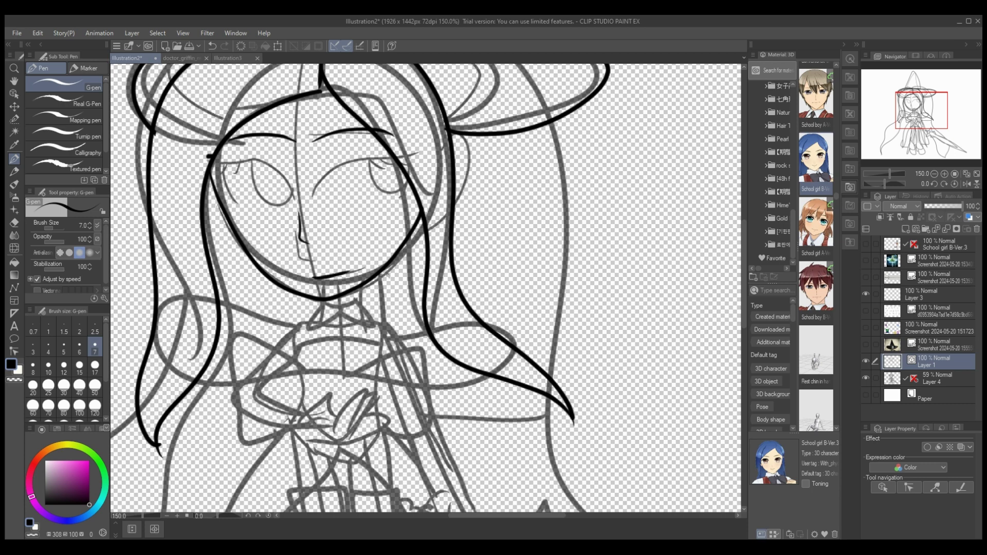
{"action": "key", "text": "ctrl+z"}
{"action": "mouse_move", "coordinate": [311, 283]}
{"action": "left_mouse_down"}
{"action": "mouse_move", "coordinate": [366, 268]}
{"action": "mouse_move", "coordinate": [360, 242]}
{"action": "mouse_move", "coordinate": [391, 280]}
{"action": "left_mouse_up"}
- Ink the pointed collar, the chest seam and the button strip with two buttons, with pen stabilization lowered to 7
{"action": "scroll", "coordinate": [354, 242], "scroll_direction": "down", "scroll_amount": 3}
{"action": "mouse_move", "coordinate": [337, 255]}
{"action": "left_mouse_down"}
{"action": "mouse_move", "coordinate": [385, 278]}
{"action": "mouse_move", "coordinate": [296, 276]}
{"action": "mouse_move", "coordinate": [337, 257]}
{"action": "left_mouse_up"}
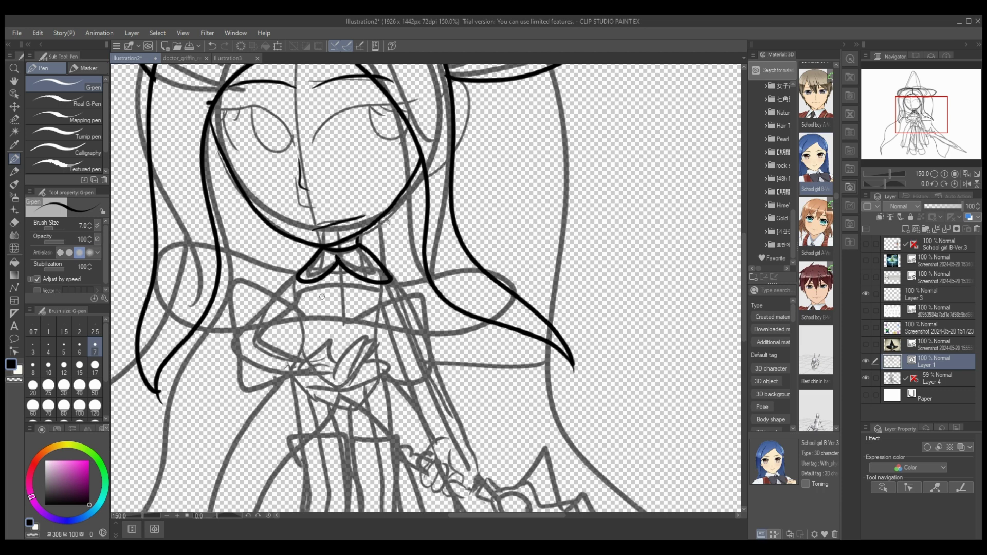
{"action": "mouse_move", "coordinate": [294, 300]}
{"action": "left_mouse_down"}
{"action": "mouse_move", "coordinate": [352, 285]}
{"action": "mouse_move", "coordinate": [383, 290]}
{"action": "left_mouse_up"}
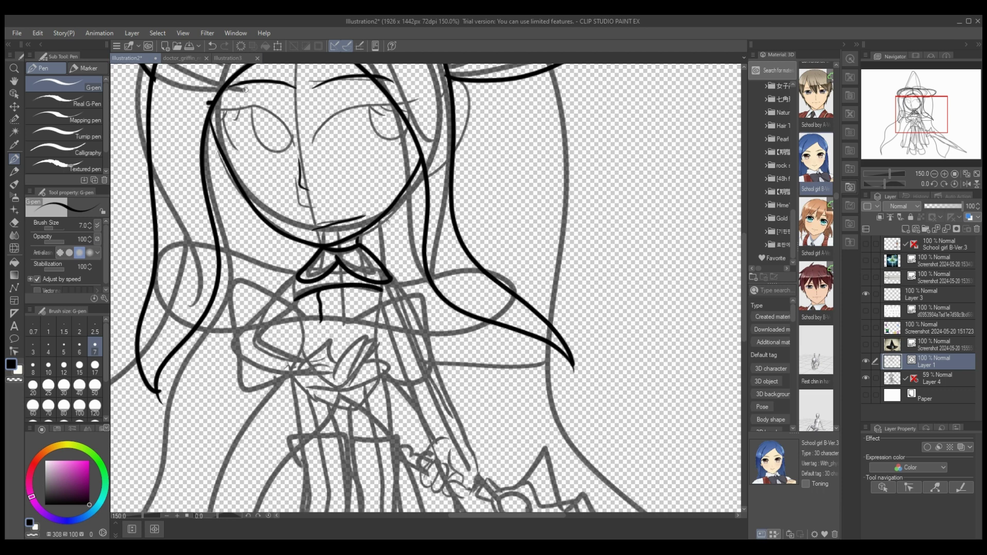
{"action": "left_click", "coordinate": [212, 45]}
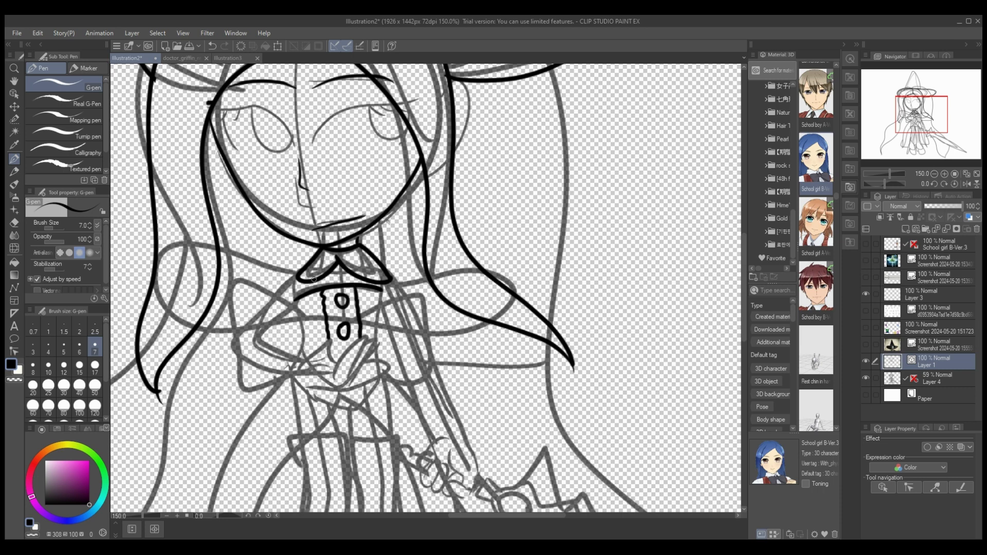
{"action": "left_click_drag", "start_coordinate": [291, 309], "coordinate": [260, 346]}
{"action": "mouse_move", "coordinate": [259, 308]}
{"action": "left_mouse_down"}
{"action": "mouse_move", "coordinate": [227, 344]}
{"action": "mouse_move", "coordinate": [323, 379]}
{"action": "mouse_move", "coordinate": [373, 364]}
{"action": "left_mouse_up"}
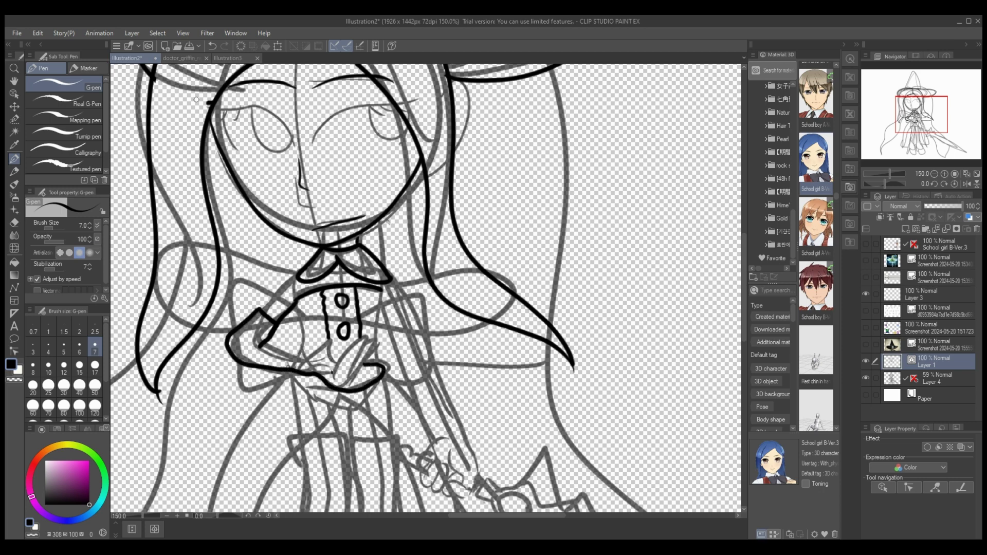
{"action": "left_click", "coordinate": [212, 46]}
{"action": "left_click", "coordinate": [190, 58]}
{"action": "left_click", "coordinate": [135, 58]}
{"action": "left_click", "coordinate": [212, 46]}
{"action": "left_click", "coordinate": [213, 46]}
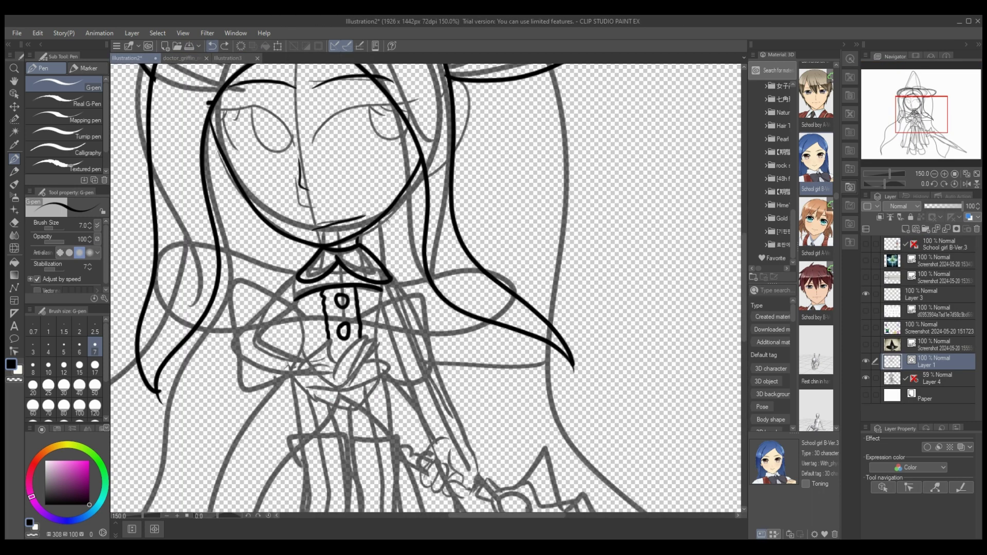
- Ink both shoulders, sleeve cuffs and arms, including the bent arm with its hand resting on the chest
{"action": "mouse_move", "coordinate": [385, 316]}
{"action": "left_mouse_down"}
{"action": "mouse_move", "coordinate": [414, 308]}
{"action": "mouse_move", "coordinate": [475, 470]}
{"action": "left_mouse_up"}
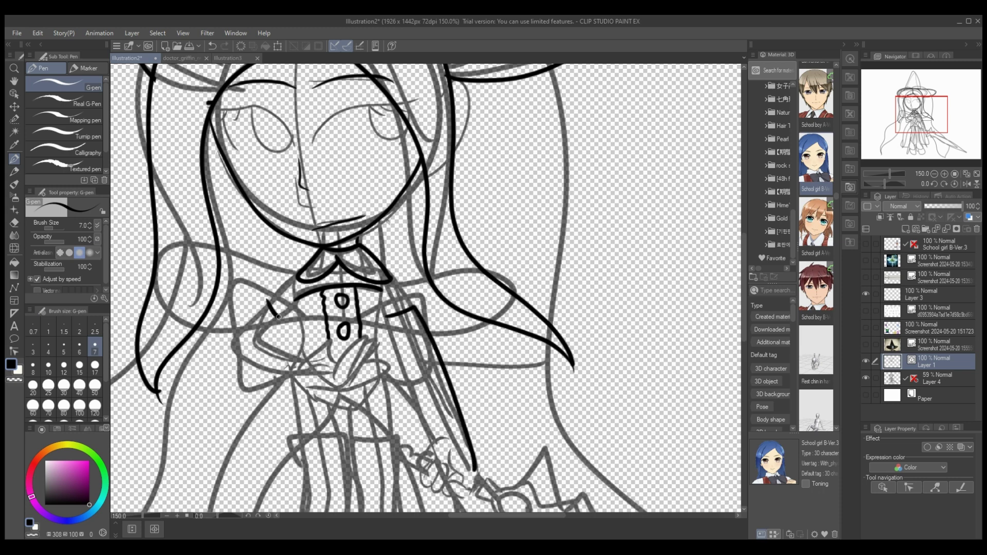
{"action": "mouse_move", "coordinate": [282, 304]}
{"action": "left_mouse_down"}
{"action": "mouse_move", "coordinate": [342, 388]}
{"action": "mouse_move", "coordinate": [350, 349]}
{"action": "mouse_move", "coordinate": [355, 377]}
{"action": "mouse_move", "coordinate": [337, 391]}
{"action": "left_mouse_up"}
{"action": "mouse_move", "coordinate": [320, 343]}
{"action": "left_mouse_down"}
{"action": "mouse_move", "coordinate": [285, 358]}
{"action": "mouse_move", "coordinate": [310, 355]}
{"action": "mouse_move", "coordinate": [260, 341]}
{"action": "mouse_move", "coordinate": [275, 318]}
{"action": "mouse_move", "coordinate": [258, 343]}
{"action": "left_mouse_up"}
{"action": "left_click_drag", "start_coordinate": [271, 302], "coordinate": [292, 278]}
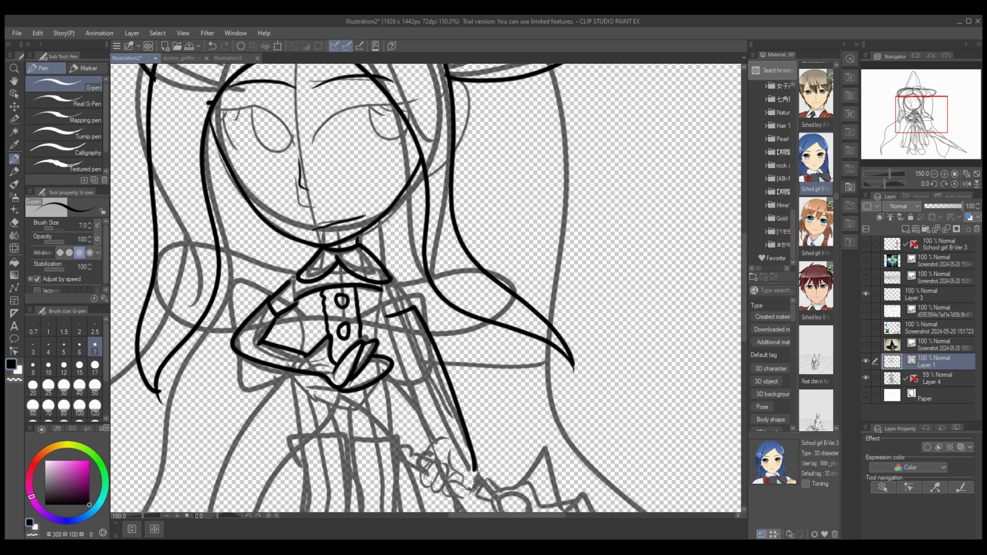
{"action": "left_click_drag", "start_coordinate": [389, 276], "coordinate": [414, 309]}
- Ink the end of the lowered arm and its clenched fingers gripping the sword, undoing the sword pommel drawn beside them
{"action": "scroll", "coordinate": [565, 308], "scroll_direction": "down", "scroll_amount": 5}
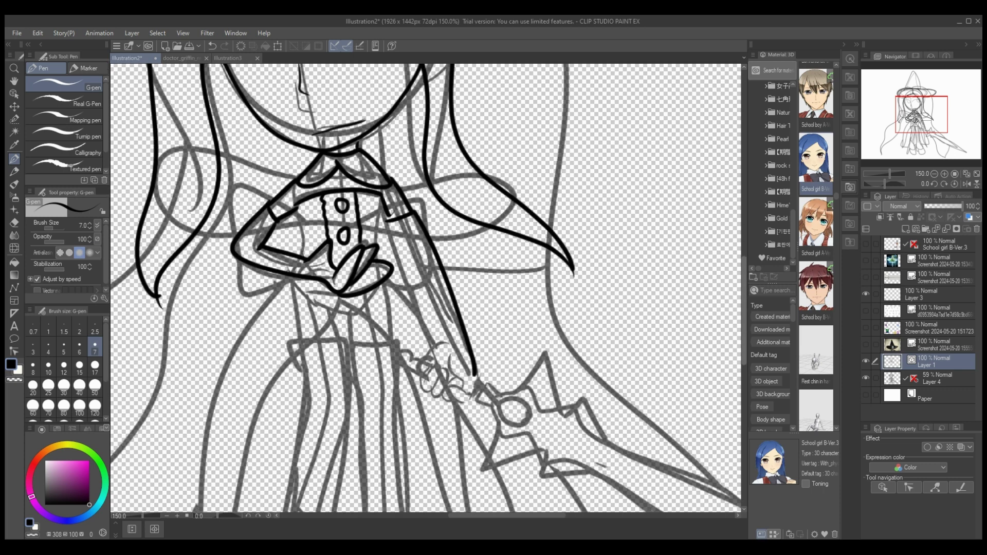
{"action": "mouse_move", "coordinate": [474, 356]}
{"action": "left_mouse_down"}
{"action": "mouse_move", "coordinate": [460, 385]}
{"action": "mouse_move", "coordinate": [445, 375]}
{"action": "mouse_move", "coordinate": [459, 368]}
{"action": "left_mouse_up"}
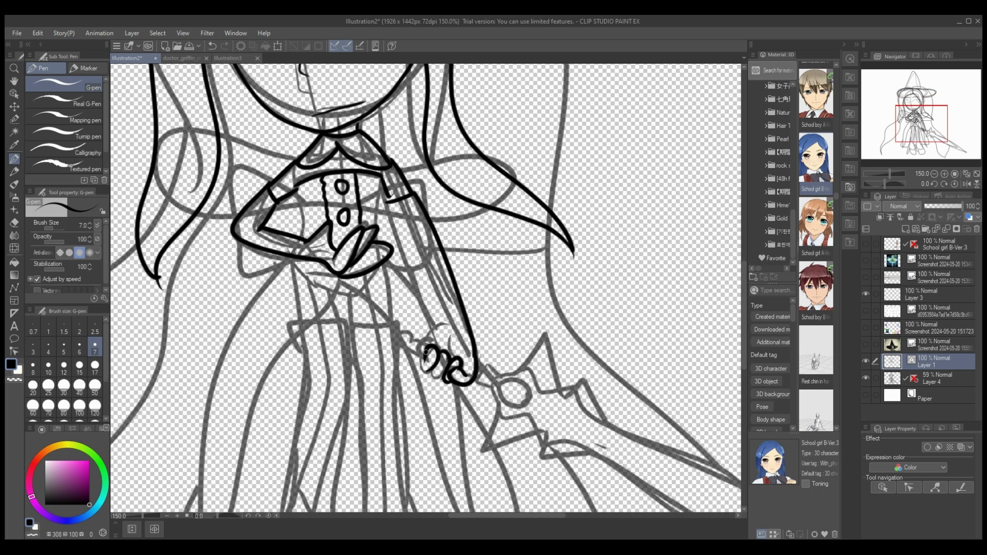
{"action": "left_click_drag", "start_coordinate": [431, 340], "coordinate": [423, 359]}
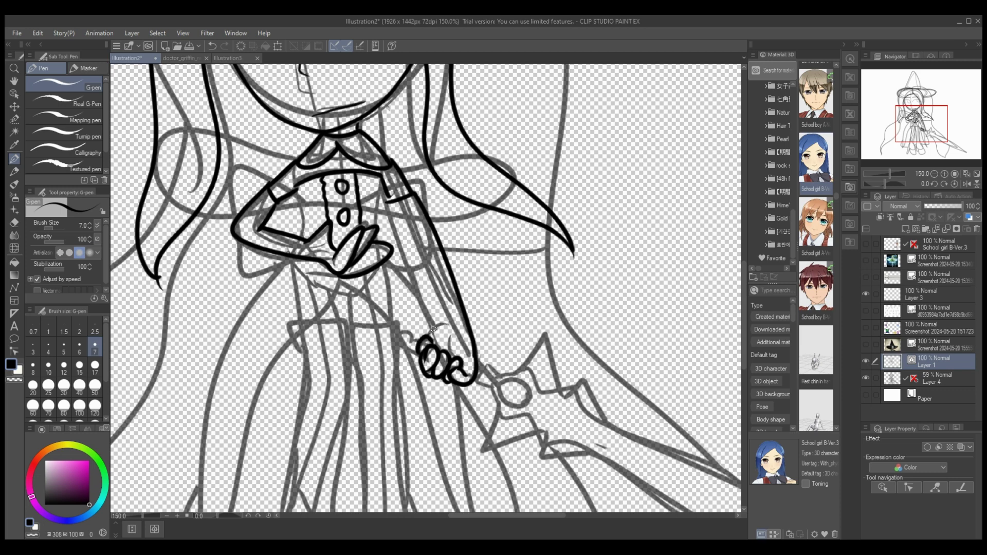
{"action": "left_click_drag", "start_coordinate": [447, 321], "coordinate": [429, 334]}
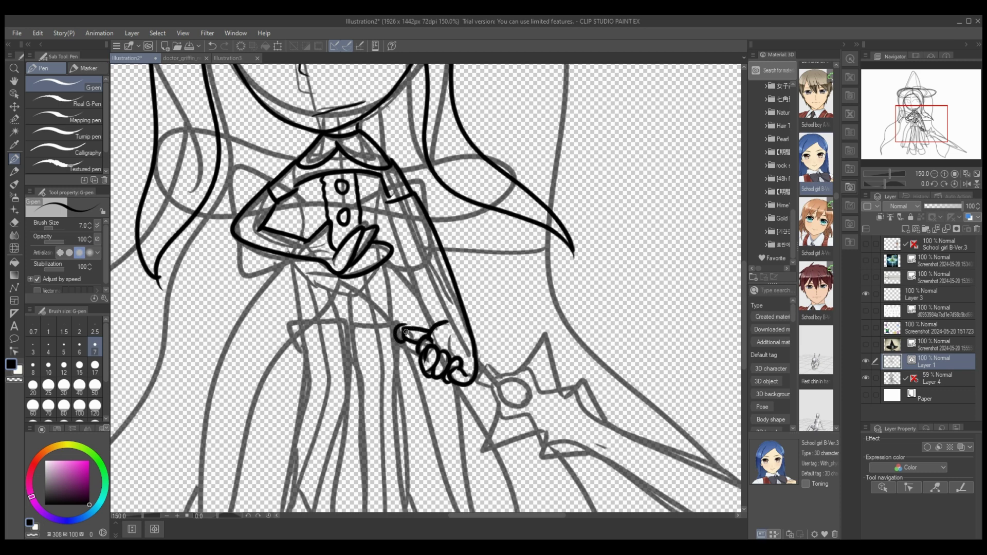
{"action": "key", "text": "ctrl+z"}
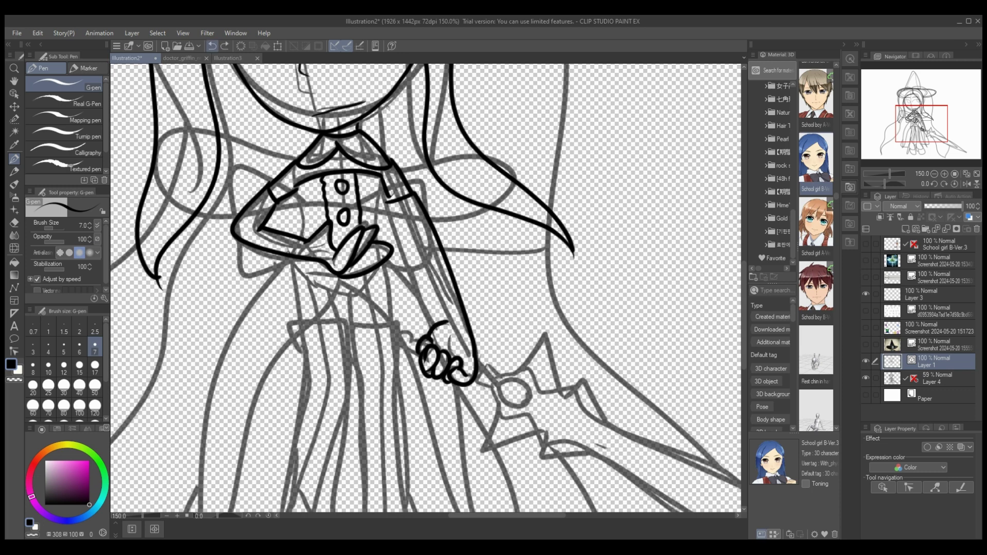
- Ink the sword handle with a round pommel on a new raster layer, and transform it to fit the gripping hand
{"action": "key", "text": "ctrl+shift+n"}
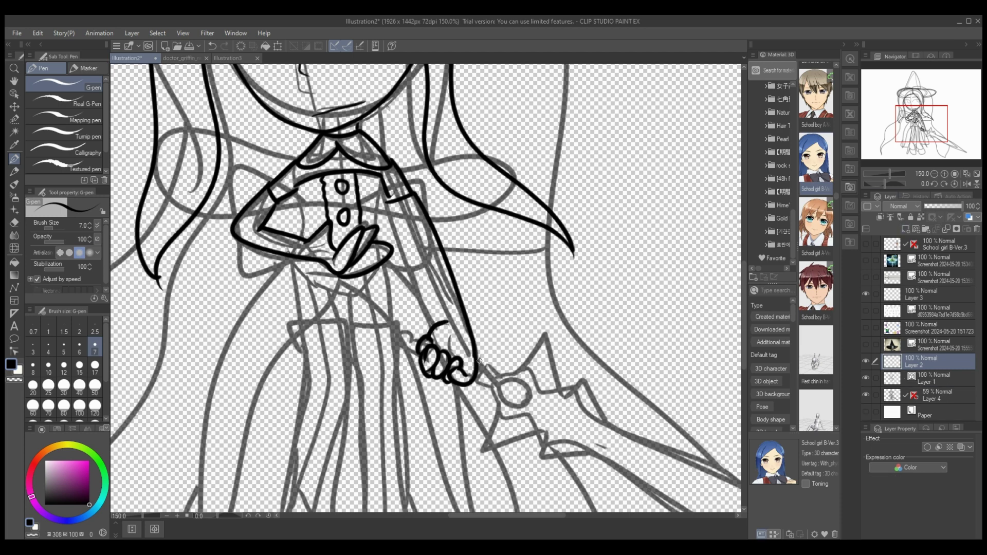
{"action": "mouse_move", "coordinate": [473, 362]}
{"action": "left_mouse_down"}
{"action": "mouse_move", "coordinate": [413, 328]}
{"action": "mouse_move", "coordinate": [432, 327]}
{"action": "mouse_move", "coordinate": [469, 355]}
{"action": "mouse_move", "coordinate": [431, 316]}
{"action": "mouse_move", "coordinate": [412, 323]}
{"action": "mouse_move", "coordinate": [431, 315]}
{"action": "mouse_move", "coordinate": [435, 337]}
{"action": "mouse_move", "coordinate": [471, 368]}
{"action": "left_mouse_up"}
{"action": "left_click", "coordinate": [212, 46]}
{"action": "key", "text": "e"}
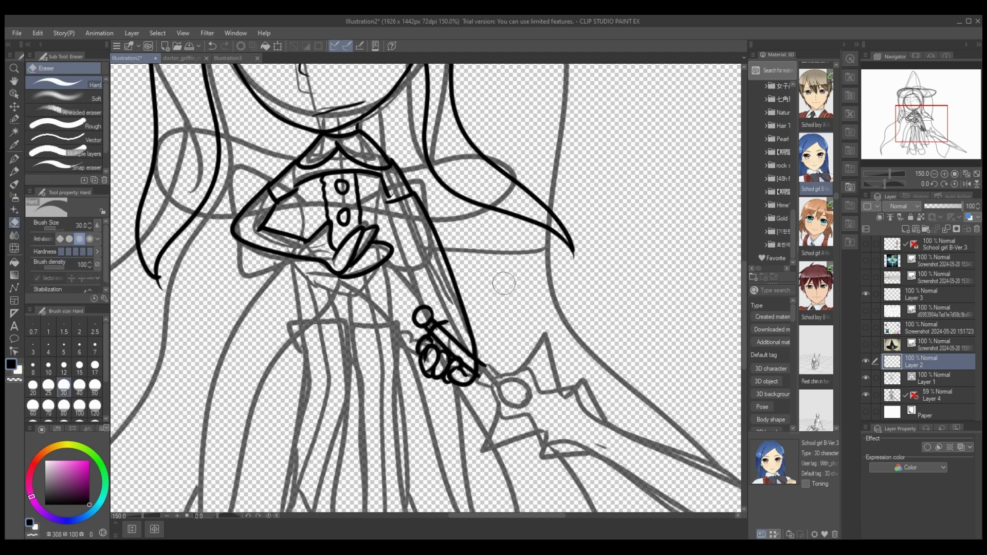
{"action": "key", "text": "ctrl+t"}
{"action": "key", "text": "Return"}
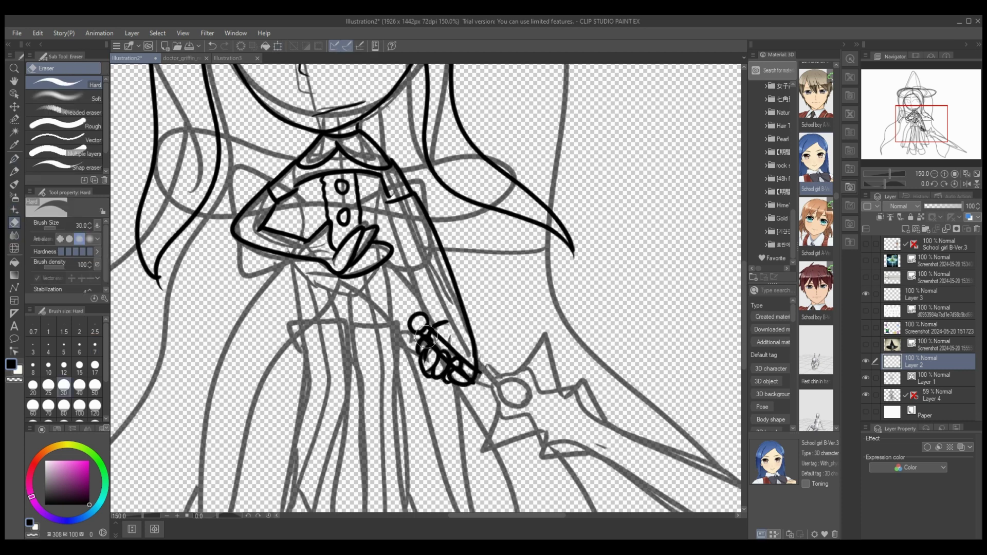
{"action": "key", "text": "alt+bracketleft"}
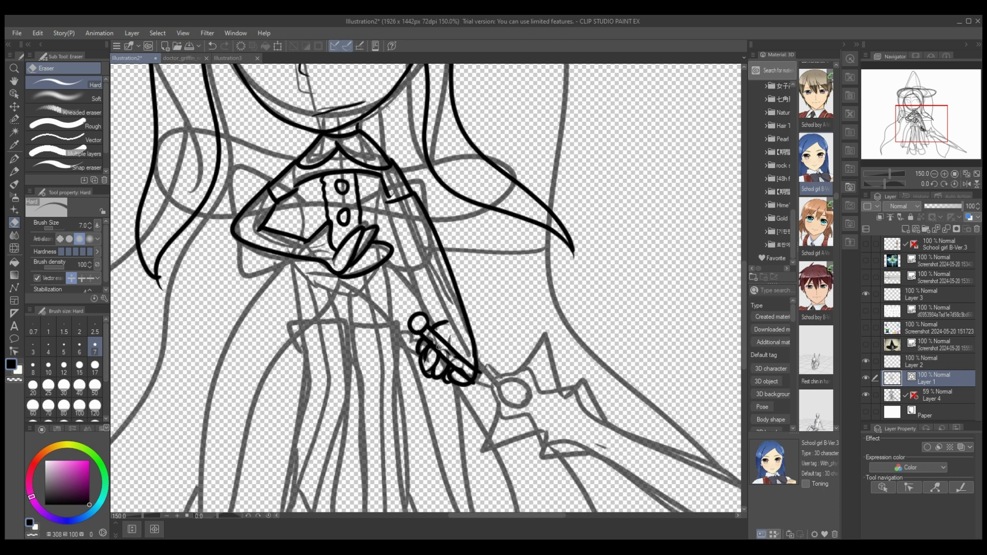
{"action": "key", "text": "ctrl+z"}
{"action": "key", "text": "alt+bracketright"}
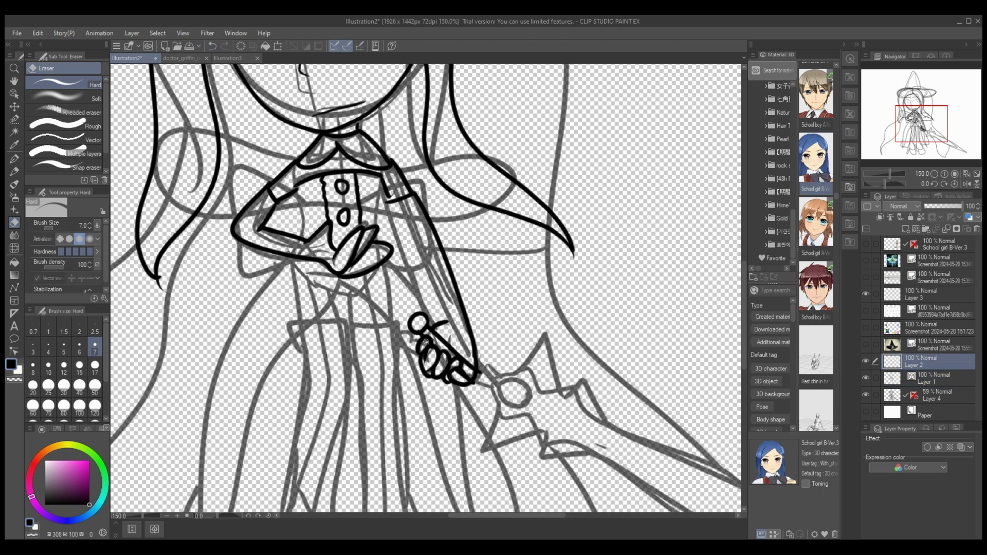
- Ink the sword's round gem, spiked guard and tapering blade on Layer 2
{"action": "left_click", "coordinate": [14, 159]}
{"action": "left_click_drag", "start_coordinate": [744, 298], "coordinate": [744, 334]}
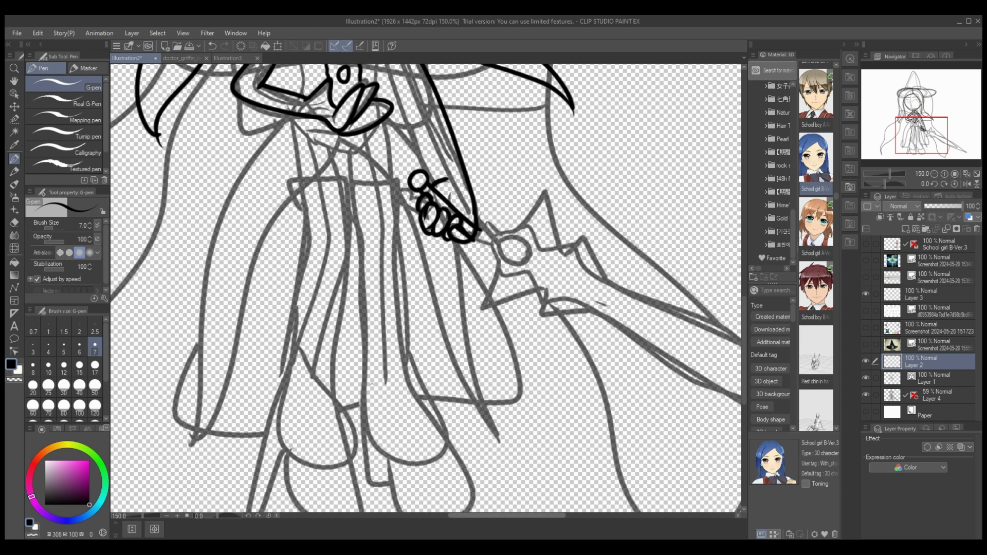
{"action": "left_click_drag", "start_coordinate": [550, 515], "coordinate": [601, 516]}
{"action": "mouse_move", "coordinate": [231, 234]}
{"action": "left_mouse_down"}
{"action": "mouse_move", "coordinate": [256, 247]}
{"action": "mouse_move", "coordinate": [216, 237]}
{"action": "mouse_move", "coordinate": [223, 278]}
{"action": "mouse_move", "coordinate": [250, 271]}
{"action": "mouse_move", "coordinate": [264, 312]}
{"action": "mouse_move", "coordinate": [301, 309]}
{"action": "mouse_move", "coordinate": [449, 395]}
{"action": "mouse_move", "coordinate": [590, 440]}
{"action": "mouse_move", "coordinate": [595, 432]}
{"action": "mouse_move", "coordinate": [485, 365]}
{"action": "mouse_move", "coordinate": [440, 320]}
{"action": "mouse_move", "coordinate": [260, 234]}
{"action": "mouse_move", "coordinate": [217, 237]}
{"action": "mouse_move", "coordinate": [221, 307]}
{"action": "mouse_move", "coordinate": [257, 288]}
{"action": "mouse_move", "coordinate": [255, 330]}
{"action": "mouse_move", "coordinate": [301, 307]}
{"action": "left_mouse_up"}
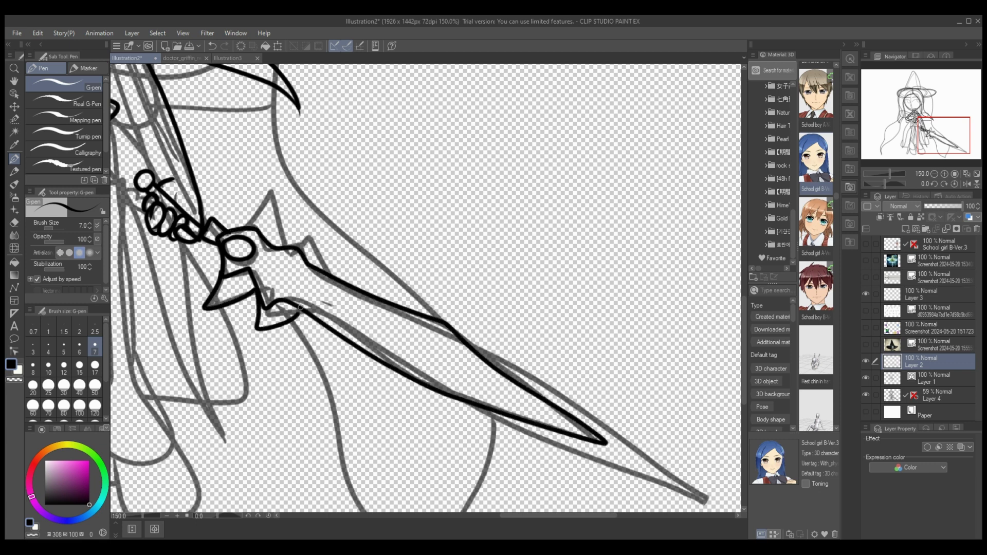
{"action": "mouse_move", "coordinate": [243, 227]}
{"action": "left_mouse_down"}
{"action": "mouse_move", "coordinate": [271, 187]}
{"action": "mouse_move", "coordinate": [287, 242]}
{"action": "mouse_move", "coordinate": [312, 224]}
{"action": "mouse_move", "coordinate": [327, 252]}
{"action": "left_mouse_up"}
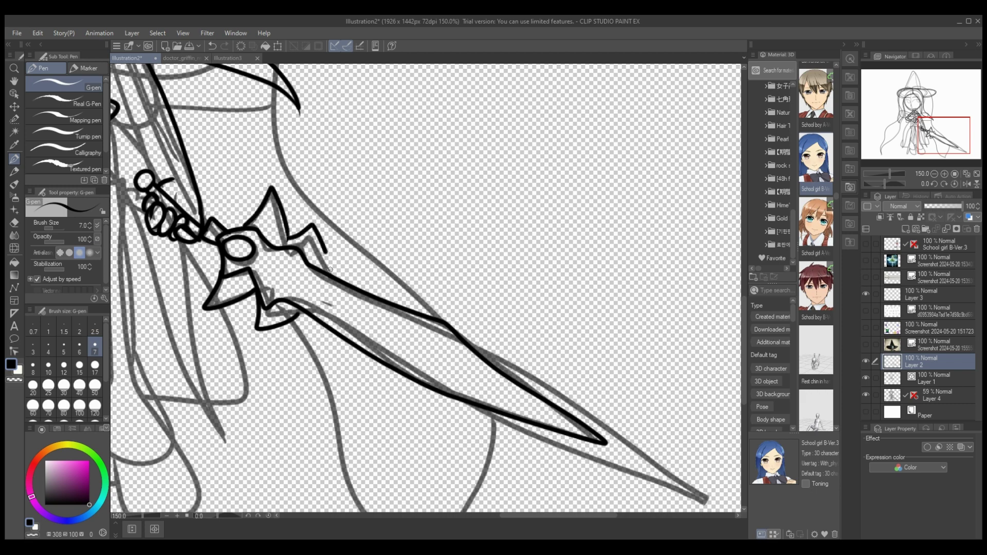
- Create a two-line symmetrical ruler along the sword blade's central axis on Layer 2
{"action": "key", "text": "^"}
{"action": "key", "text": "^"}
{"action": "key", "text": "^"}
{"action": "key", "text": "^"}
{"action": "key", "text": "^"}
{"action": "key", "text": "^"}
{"action": "key", "text": "^"}
{"action": "key", "text": "^"}
{"action": "key", "text": "^"}
{"action": "key", "text": "^"}
{"action": "key", "text": "^"}
{"action": "key", "text": "^"}
{"action": "key", "text": "^"}
{"action": "key", "text": "^"}
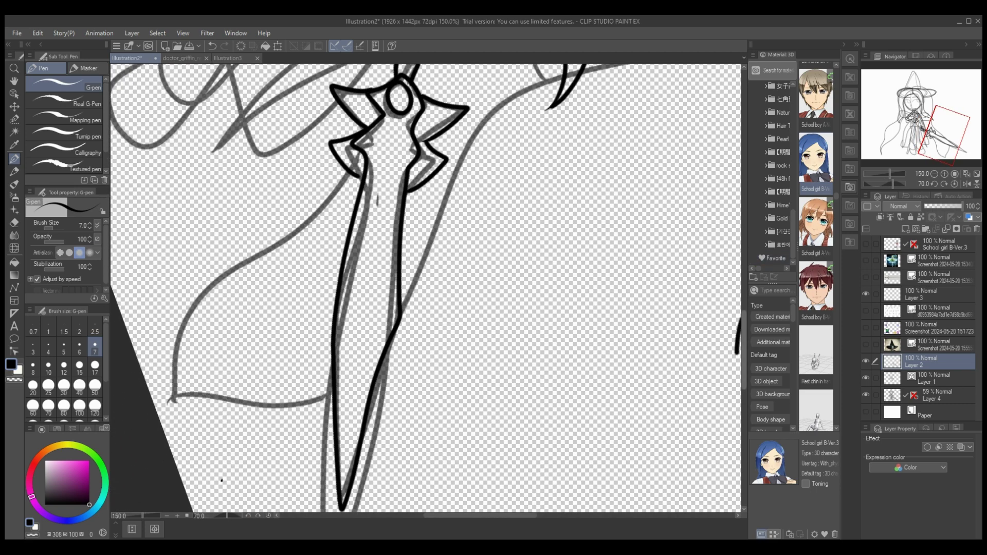
{"action": "scroll", "coordinate": [735, 326], "scroll_direction": "down", "scroll_amount": 3}
{"action": "key", "text": "u"}
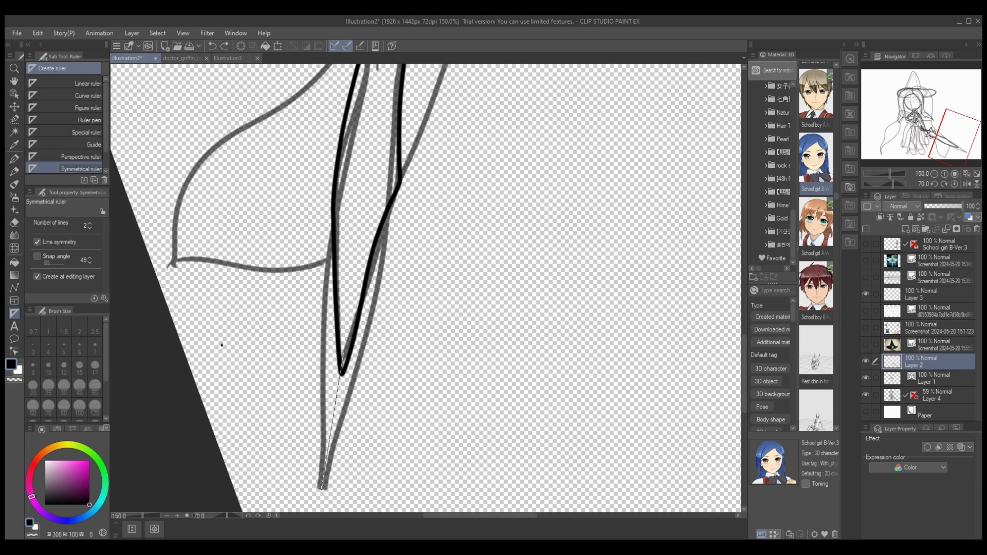
{"action": "left_click_drag", "start_coordinate": [321, 486], "coordinate": [321, 487]}
- Turn off the symmetrical ruler and ink a longer, wider blade outline from the guard down to the tip
{"action": "key", "text": "ctrl+minus"}
{"action": "key", "text": "p"}
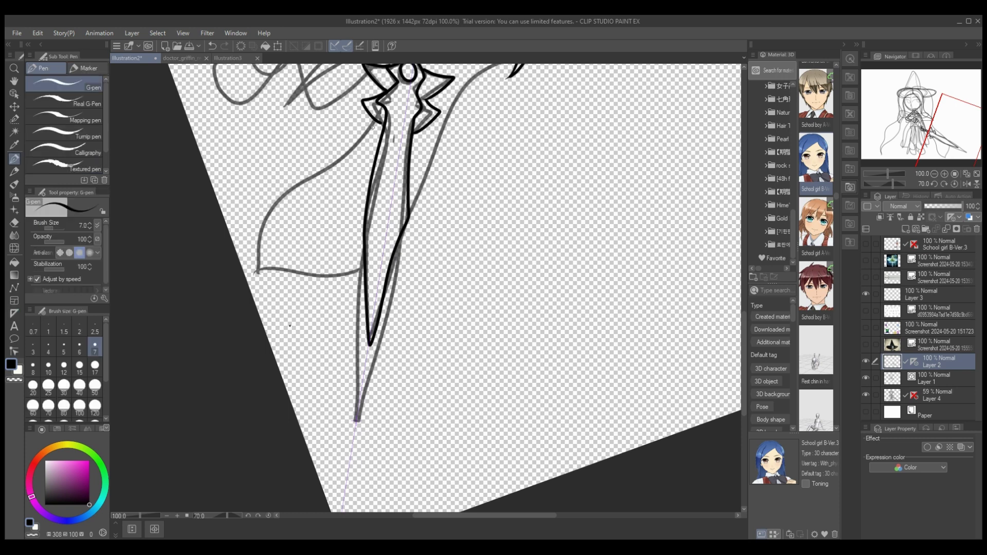
{"action": "left_click_drag", "start_coordinate": [373, 124], "coordinate": [334, 385]}
{"action": "key", "text": "ctrl+z"}
{"action": "key", "text": "ctrl+z"}
{"action": "mouse_move", "coordinate": [375, 119]}
{"action": "left_mouse_down"}
{"action": "mouse_move", "coordinate": [358, 231]}
{"action": "mouse_move", "coordinate": [347, 449]}
{"action": "left_mouse_up"}
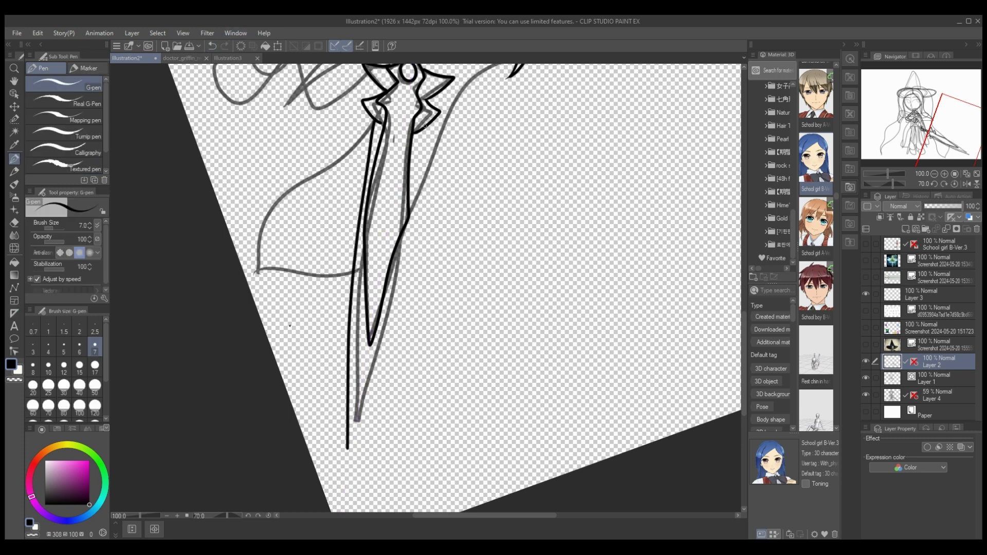
{"action": "mouse_move", "coordinate": [425, 125]}
{"action": "left_mouse_down"}
{"action": "mouse_move", "coordinate": [381, 356]}
{"action": "mouse_move", "coordinate": [348, 452]}
{"action": "left_mouse_up"}
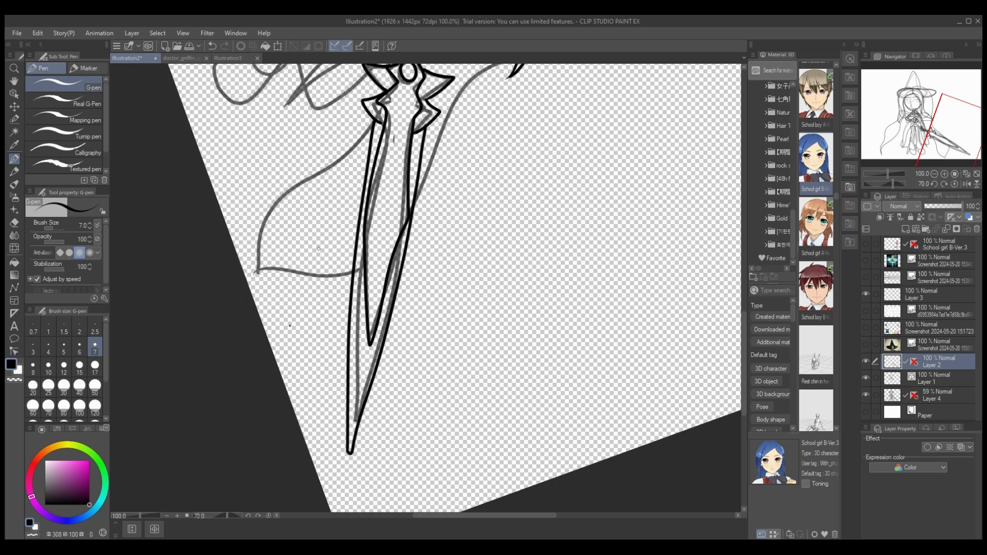
- Ink the hat band, and add a round knot with a pointed bow over it on a new raster layer
{"action": "left_click_drag", "start_coordinate": [743, 363], "coordinate": [743, 170]}
{"action": "left_click", "coordinate": [248, 516]}
{"action": "mouse_move", "coordinate": [410, 251]}
{"action": "left_mouse_down"}
{"action": "mouse_move", "coordinate": [525, 245]}
{"action": "mouse_move", "coordinate": [531, 266]}
{"action": "mouse_move", "coordinate": [498, 234]}
{"action": "left_mouse_up"}
{"action": "key", "text": "ctrl+shift+n"}
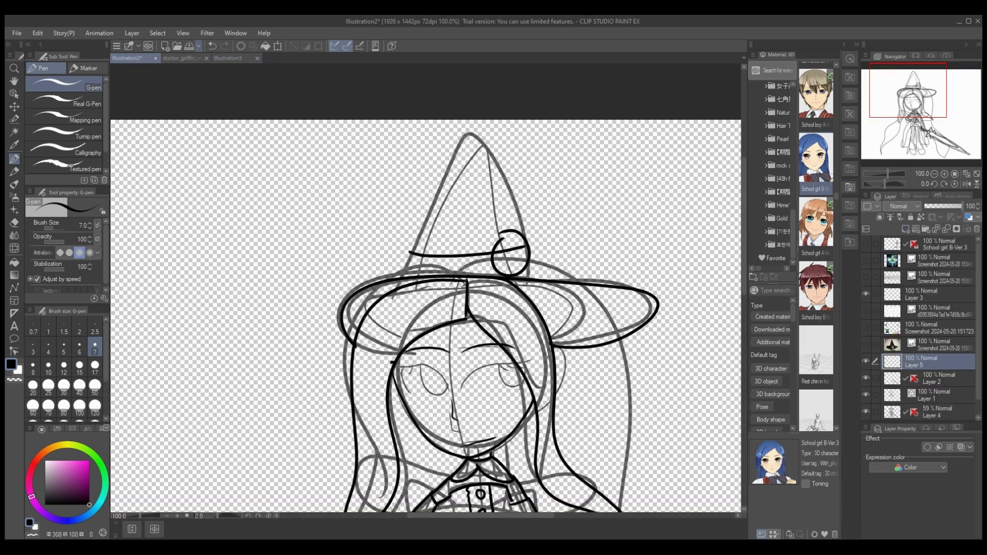
{"action": "key", "text": "ctrl+z"}
{"action": "mouse_move", "coordinate": [519, 276]}
{"action": "left_mouse_down"}
{"action": "mouse_move", "coordinate": [507, 238]}
{"action": "mouse_move", "coordinate": [572, 208]}
{"action": "mouse_move", "coordinate": [567, 271]}
{"action": "mouse_move", "coordinate": [520, 276]}
{"action": "left_mouse_up"}
{"action": "mouse_move", "coordinate": [501, 238]}
{"action": "left_mouse_down"}
{"action": "mouse_move", "coordinate": [440, 215]}
{"action": "mouse_move", "coordinate": [468, 278]}
{"action": "left_mouse_up"}
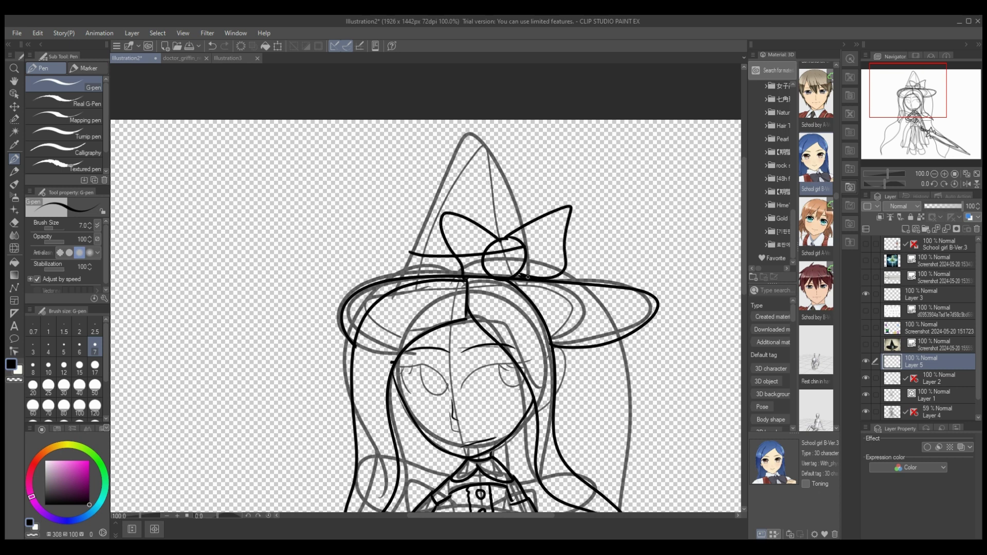
- Erase the hat band line inside the bow's knot and ink the hat's pointed cone on Layer 2
{"action": "key", "text": "e"}
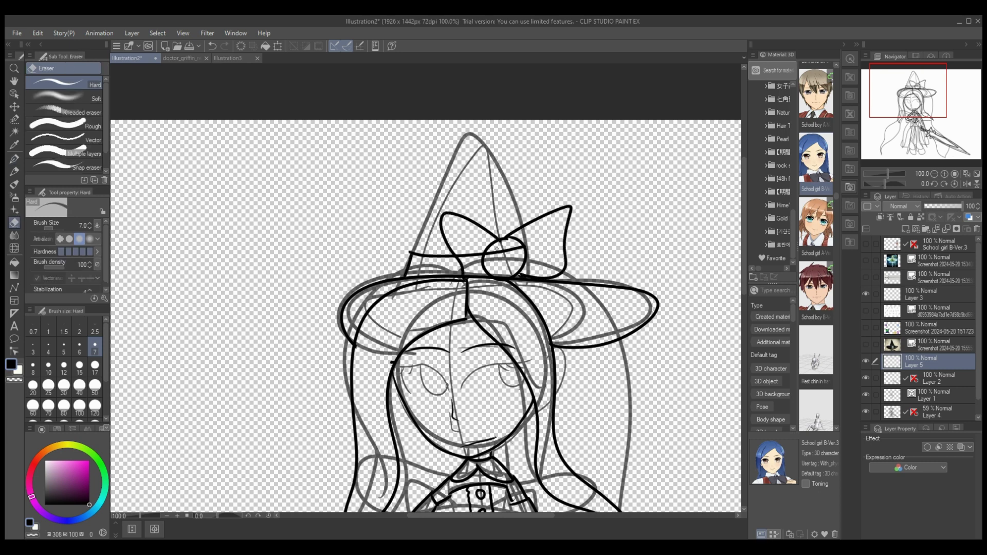
{"action": "left_click", "coordinate": [939, 379]}
{"action": "left_click_drag", "start_coordinate": [500, 251], "coordinate": [485, 261]}
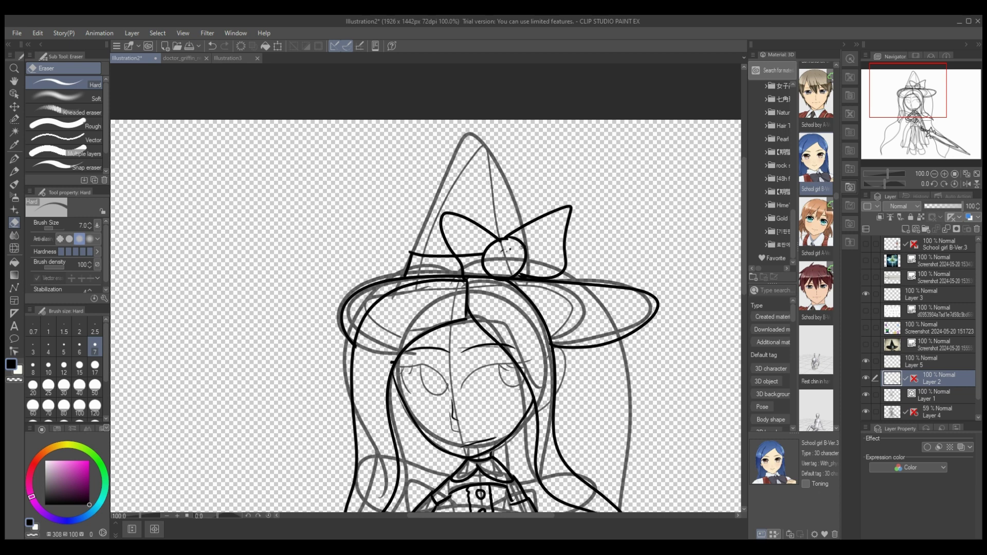
{"action": "key", "text": "p"}
{"action": "mouse_move", "coordinate": [412, 253]}
{"action": "left_mouse_down"}
{"action": "mouse_move", "coordinate": [455, 129]}
{"action": "mouse_move", "coordinate": [505, 165]}
{"action": "mouse_move", "coordinate": [525, 214]}
{"action": "left_mouse_up"}
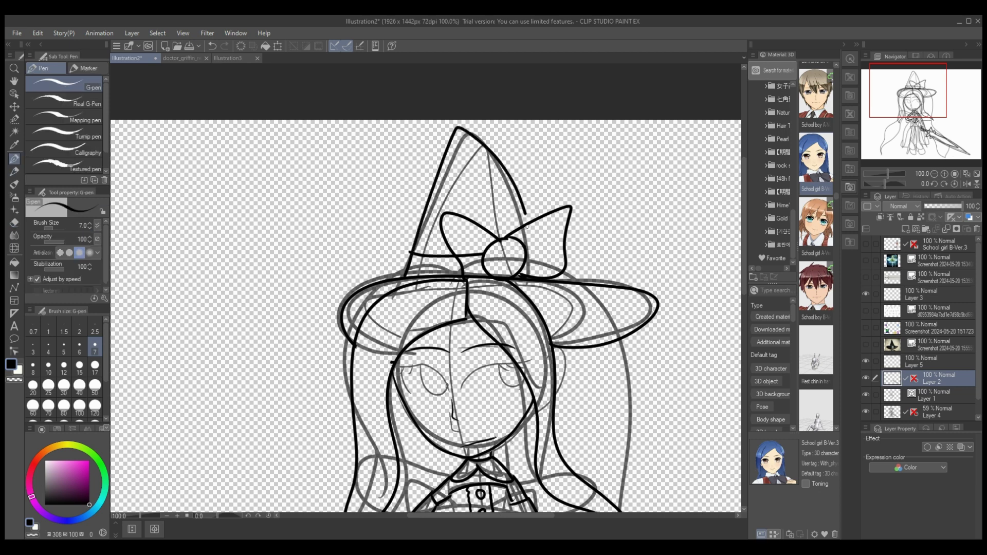
- Merge the bow layer, Layer 5, into Layer 2 and merge the result into Layer 1
{"action": "left_click", "coordinate": [938, 361]}
{"action": "left_click", "coordinate": [946, 229]}
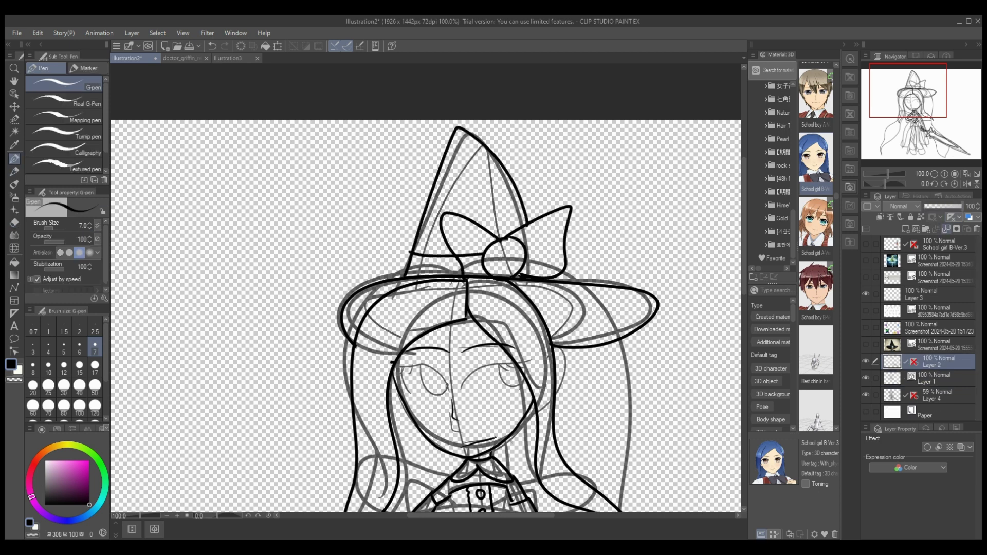
{"action": "key", "text": "ctrl+e"}
- Ink the inner and outer edges of the left pointed coat panel from the waist down to its tip on Layer 1
{"action": "scroll", "coordinate": [169, 502], "scroll_direction": "down", "scroll_amount": 5}
{"action": "scroll", "coordinate": [169, 502], "scroll_direction": "up", "scroll_amount": 1}
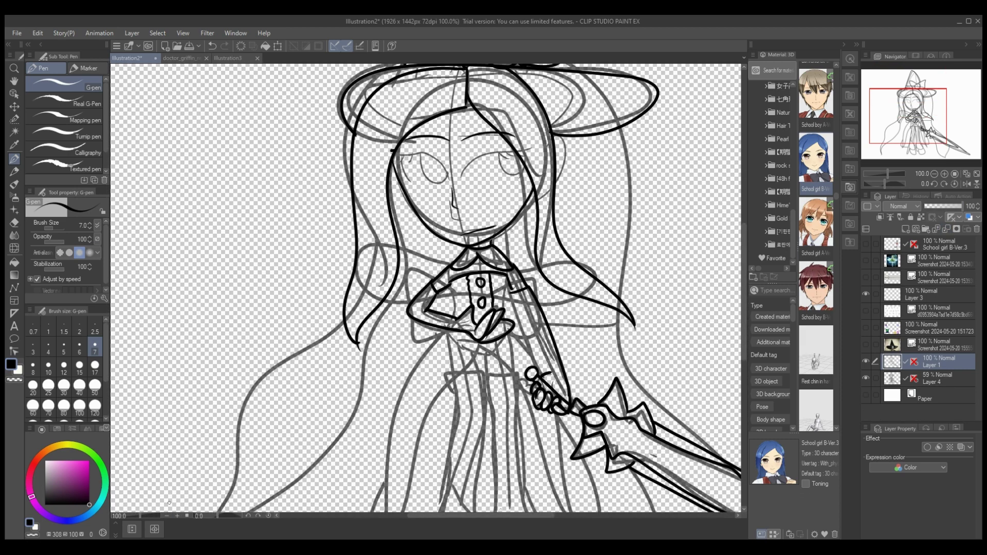
{"action": "key", "text": "ctrl+plus"}
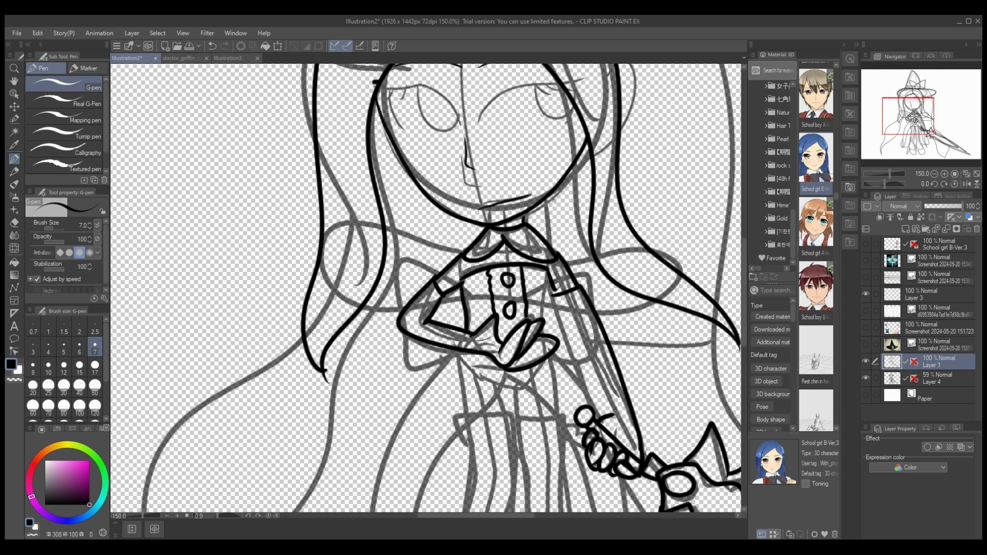
{"action": "scroll", "coordinate": [427, 288], "scroll_direction": "down", "scroll_amount": 3}
{"action": "left_click_drag", "start_coordinate": [509, 174], "coordinate": [343, 499]}
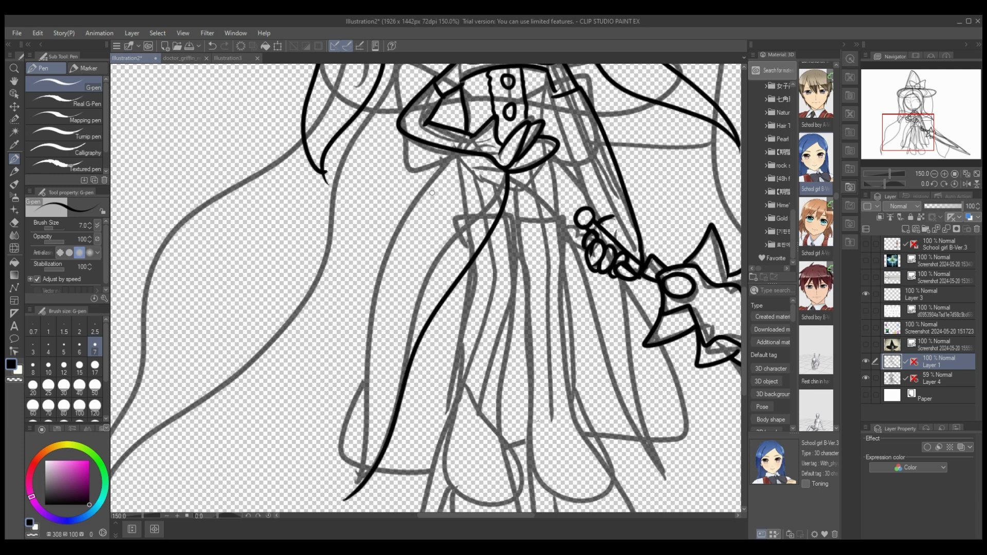
{"action": "mouse_move", "coordinate": [446, 152]}
{"action": "left_mouse_down"}
{"action": "mouse_move", "coordinate": [407, 197]}
{"action": "mouse_move", "coordinate": [345, 498]}
{"action": "left_mouse_up"}
- Ink the right pointed coat panel and the inner edge of the sleeve above the sword hand
{"action": "mouse_move", "coordinate": [524, 191]}
{"action": "left_mouse_down"}
{"action": "mouse_move", "coordinate": [602, 388]}
{"action": "mouse_move", "coordinate": [672, 478]}
{"action": "left_mouse_up"}
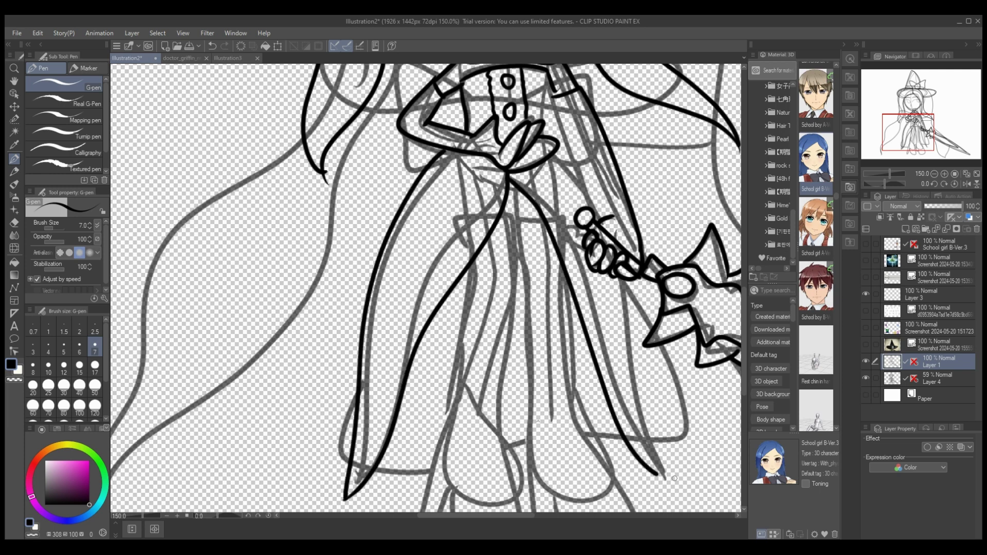
{"action": "left_click_drag", "start_coordinate": [556, 150], "coordinate": [612, 215]}
{"action": "left_click_drag", "start_coordinate": [561, 104], "coordinate": [612, 215]}
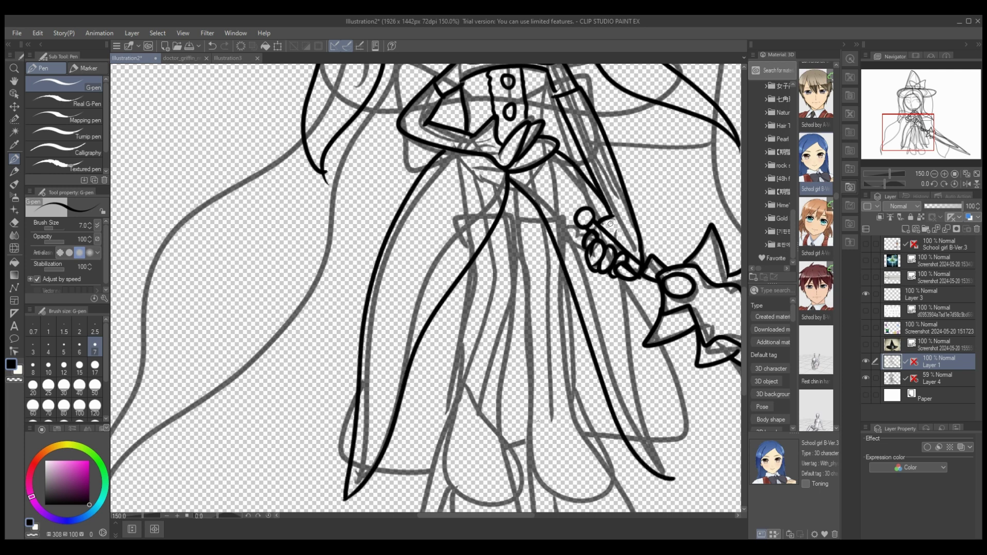
{"action": "left_click_drag", "start_coordinate": [630, 283], "coordinate": [669, 480]}
- Ink the left leg from the skirt down, with a banded ankle cuff and its side flap
{"action": "mouse_move", "coordinate": [499, 216]}
{"action": "left_mouse_down"}
{"action": "mouse_move", "coordinate": [512, 243]}
{"action": "mouse_move", "coordinate": [486, 387]}
{"action": "left_mouse_up"}
{"action": "mouse_move", "coordinate": [452, 377]}
{"action": "left_mouse_down"}
{"action": "mouse_move", "coordinate": [490, 388]}
{"action": "mouse_move", "coordinate": [450, 399]}
{"action": "mouse_move", "coordinate": [486, 390]}
{"action": "left_mouse_up"}
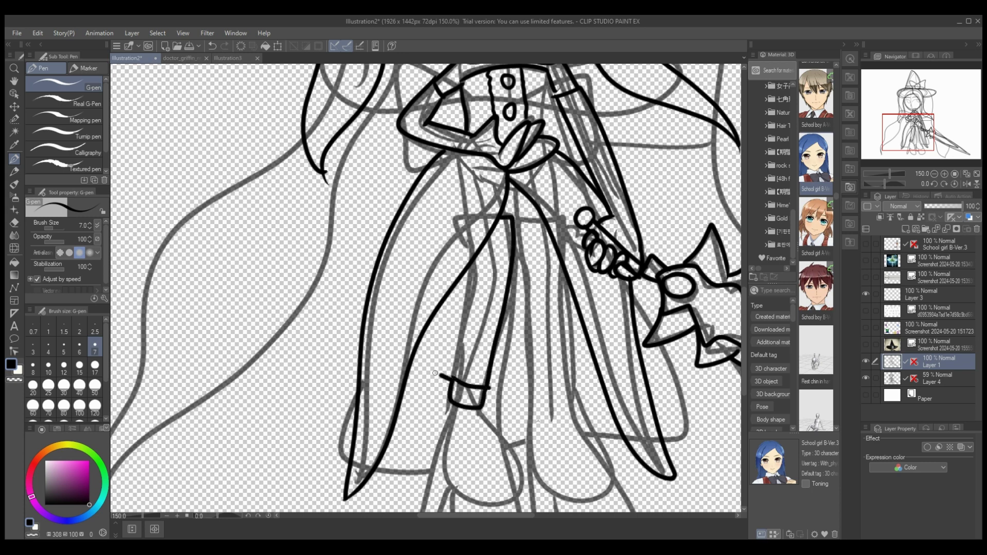
{"action": "left_click_drag", "start_coordinate": [434, 373], "coordinate": [454, 406]}
{"action": "mouse_move", "coordinate": [473, 261]}
{"action": "left_mouse_down"}
{"action": "mouse_move", "coordinate": [476, 288]}
{"action": "mouse_move", "coordinate": [453, 383]}
{"action": "left_mouse_up"}
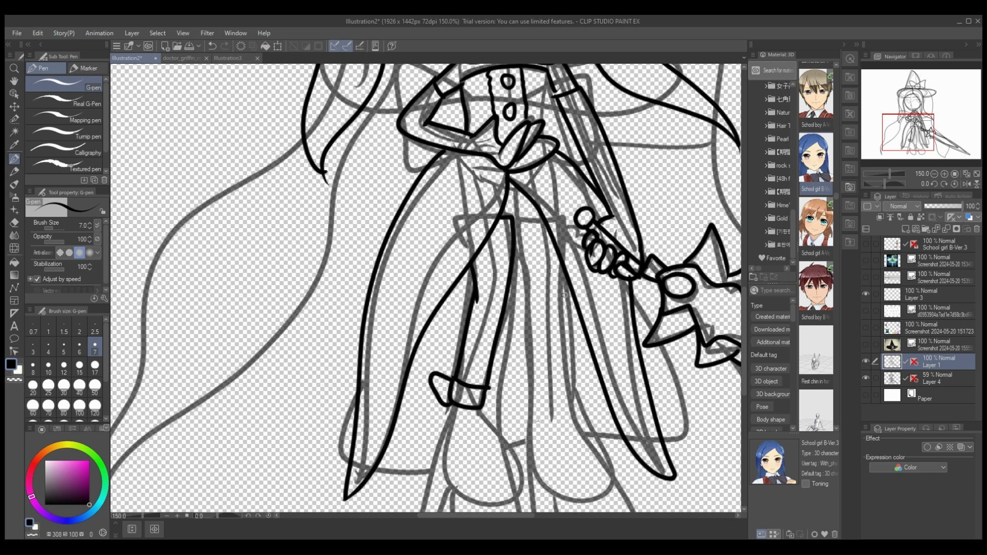
- Ink the right leg's outlines and its ankle cuff with a matching side flap
{"action": "mouse_move", "coordinate": [530, 388]}
{"action": "left_mouse_down"}
{"action": "mouse_move", "coordinate": [560, 385]}
{"action": "mouse_move", "coordinate": [529, 407]}
{"action": "mouse_move", "coordinate": [574, 405]}
{"action": "left_mouse_up"}
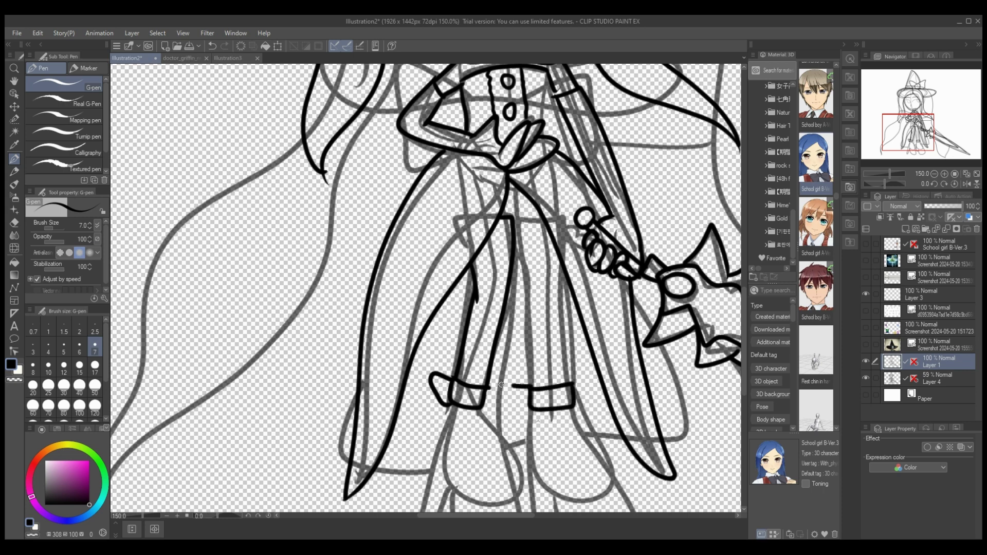
{"action": "left_click_drag", "start_coordinate": [501, 384], "coordinate": [534, 407]}
{"action": "mouse_move", "coordinate": [544, 222]}
{"action": "left_mouse_down"}
{"action": "mouse_move", "coordinate": [514, 222]}
{"action": "mouse_move", "coordinate": [531, 387]}
{"action": "left_mouse_up"}
{"action": "left_click_drag", "start_coordinate": [563, 274], "coordinate": [571, 383]}
{"action": "scroll", "coordinate": [570, 360], "scroll_direction": "down", "scroll_amount": 2}
{"action": "mouse_move", "coordinate": [569, 292]}
{"action": "left_mouse_down"}
{"action": "mouse_move", "coordinate": [586, 314]}
{"action": "mouse_move", "coordinate": [602, 463]}
{"action": "mouse_move", "coordinate": [555, 391]}
{"action": "left_mouse_up"}
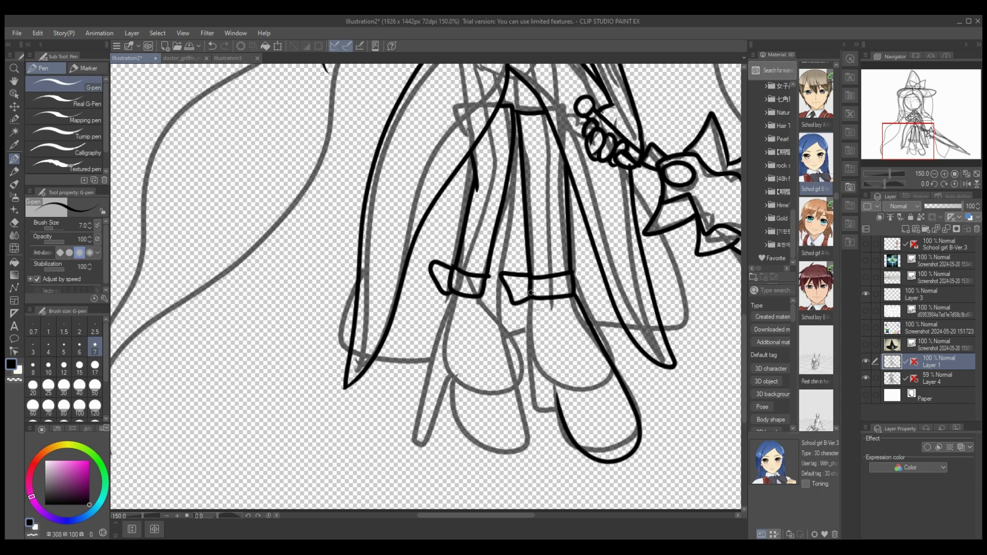
{"action": "mouse_move", "coordinate": [530, 292]}
{"action": "left_mouse_down"}
{"action": "mouse_move", "coordinate": [532, 439]}
{"action": "mouse_move", "coordinate": [537, 391]}
{"action": "mouse_move", "coordinate": [573, 438]}
{"action": "left_mouse_up"}
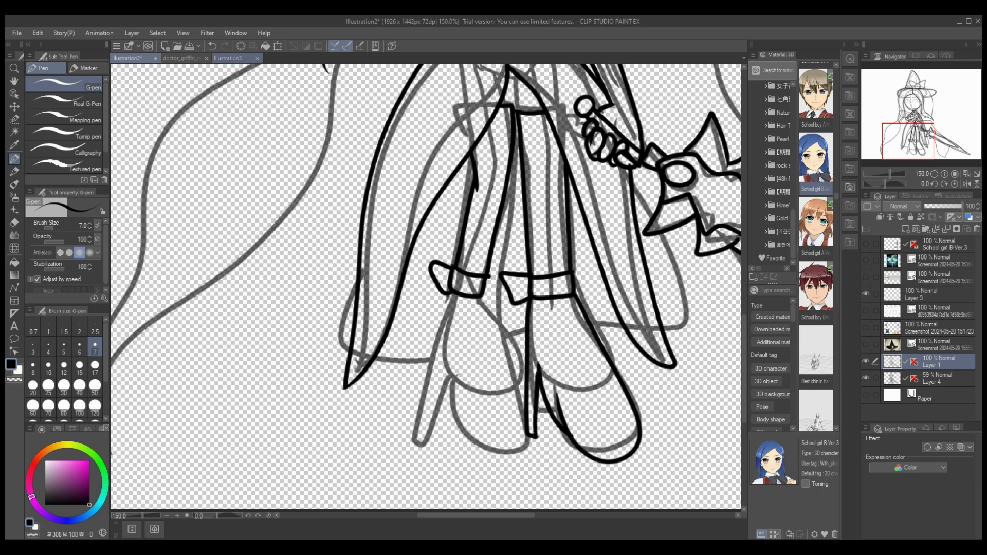
{"action": "key", "text": "ctrl+z"}
{"action": "key", "text": "ctrl+z"}
{"action": "key", "text": "ctrl+z"}
{"action": "key", "text": "ctrl+z"}
- Ink both high-heeled boots below the ankle cuffs, each with a slim heel and a toe cap line
{"action": "mouse_move", "coordinate": [526, 296]}
{"action": "left_mouse_down"}
{"action": "mouse_move", "coordinate": [533, 438]}
{"action": "mouse_move", "coordinate": [539, 359]}
{"action": "mouse_move", "coordinate": [606, 460]}
{"action": "mouse_move", "coordinate": [609, 368]}
{"action": "mouse_move", "coordinate": [572, 281]}
{"action": "left_mouse_up"}
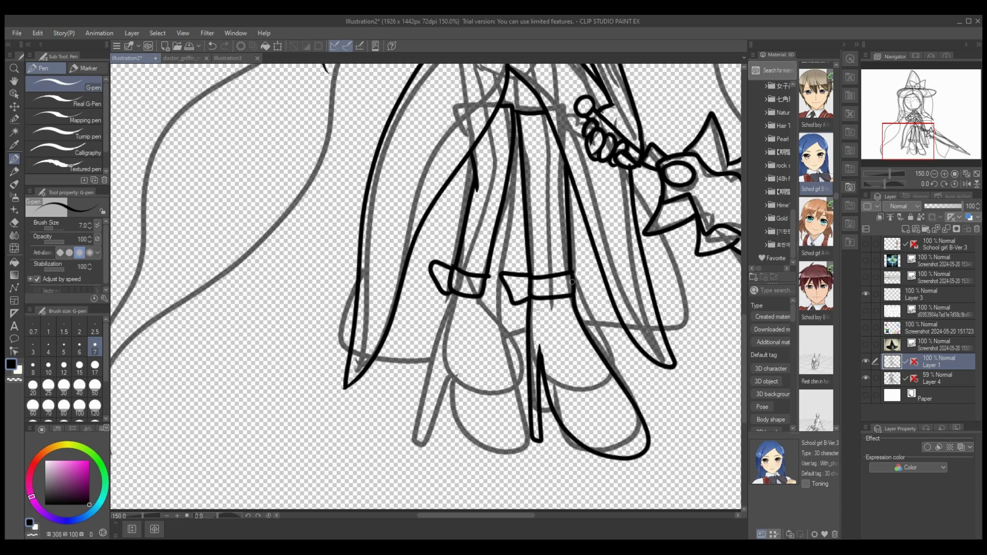
{"action": "mouse_move", "coordinate": [554, 411]}
{"action": "left_mouse_down"}
{"action": "mouse_move", "coordinate": [579, 357]}
{"action": "mouse_move", "coordinate": [614, 378]}
{"action": "left_mouse_up"}
{"action": "mouse_move", "coordinate": [479, 327]}
{"action": "left_mouse_down"}
{"action": "mouse_move", "coordinate": [512, 456]}
{"action": "mouse_move", "coordinate": [490, 469]}
{"action": "left_mouse_up"}
{"action": "mouse_move", "coordinate": [452, 295]}
{"action": "left_mouse_down"}
{"action": "mouse_move", "coordinate": [435, 391]}
{"action": "mouse_move", "coordinate": [456, 441]}
{"action": "left_mouse_up"}
{"action": "mouse_move", "coordinate": [493, 470]}
{"action": "left_mouse_down"}
{"action": "mouse_move", "coordinate": [459, 395]}
{"action": "mouse_move", "coordinate": [502, 410]}
{"action": "left_mouse_up"}
{"action": "key", "text": "ctrl+z"}
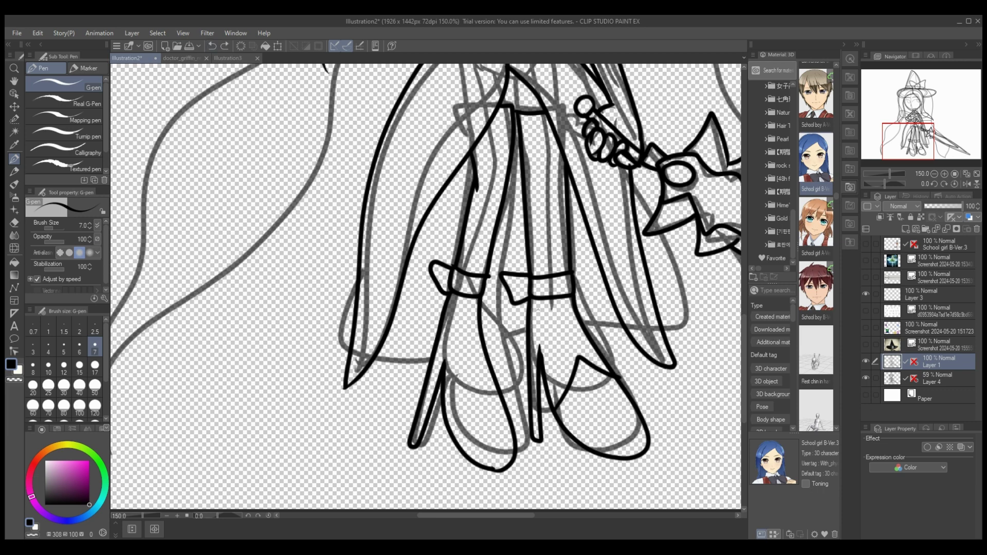
{"action": "mouse_move", "coordinate": [442, 412]}
{"action": "left_mouse_down"}
{"action": "mouse_move", "coordinate": [470, 368]}
{"action": "mouse_move", "coordinate": [506, 385]}
{"action": "left_mouse_up"}
- Add a raster layer directly above the paper and ink the long flowing back hair on the sword side
{"action": "left_click_drag", "start_coordinate": [747, 360], "coordinate": [750, 309]}
{"action": "key", "text": "ctrl+minus"}
{"action": "key", "text": "ctrl+minus"}
{"action": "left_click", "coordinate": [925, 396]}
{"action": "left_click", "coordinate": [905, 229]}
{"action": "mouse_move", "coordinate": [558, 127]}
{"action": "left_mouse_down"}
{"action": "mouse_move", "coordinate": [601, 308]}
{"action": "mouse_move", "coordinate": [709, 455]}
{"action": "mouse_move", "coordinate": [686, 463]}
{"action": "left_mouse_up"}
{"action": "mouse_move", "coordinate": [538, 186]}
{"action": "left_mouse_down"}
{"action": "mouse_move", "coordinate": [553, 251]}
{"action": "mouse_move", "coordinate": [681, 441]}
{"action": "left_mouse_up"}
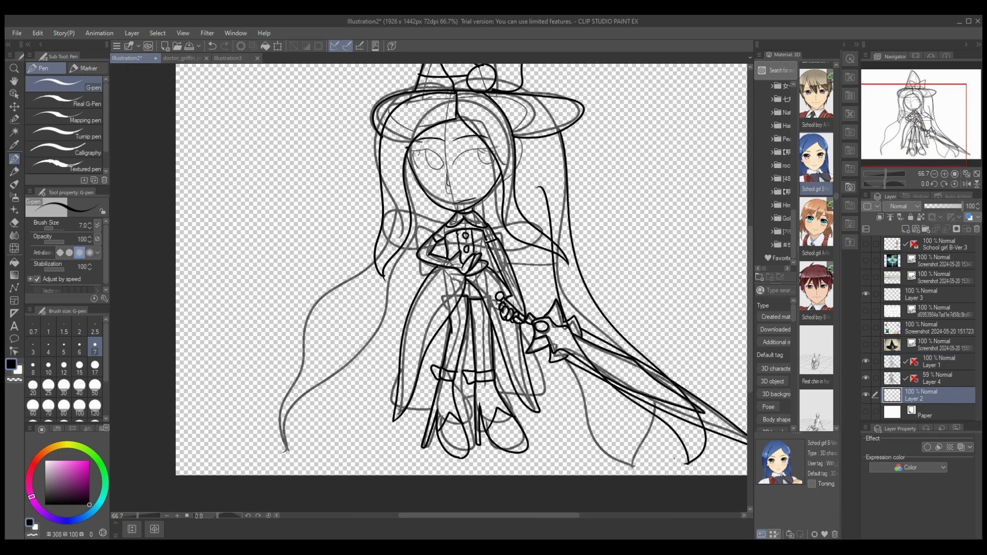
- Ink the back hair on the left side, the strands behind the coat, and the lower hair edge near the sword
{"action": "mouse_move", "coordinate": [378, 133]}
{"action": "left_mouse_down"}
{"action": "mouse_move", "coordinate": [366, 263]}
{"action": "mouse_move", "coordinate": [280, 437]}
{"action": "left_mouse_up"}
{"action": "mouse_move", "coordinate": [386, 267]}
{"action": "left_mouse_down"}
{"action": "mouse_move", "coordinate": [364, 353]}
{"action": "mouse_move", "coordinate": [274, 440]}
{"action": "left_mouse_up"}
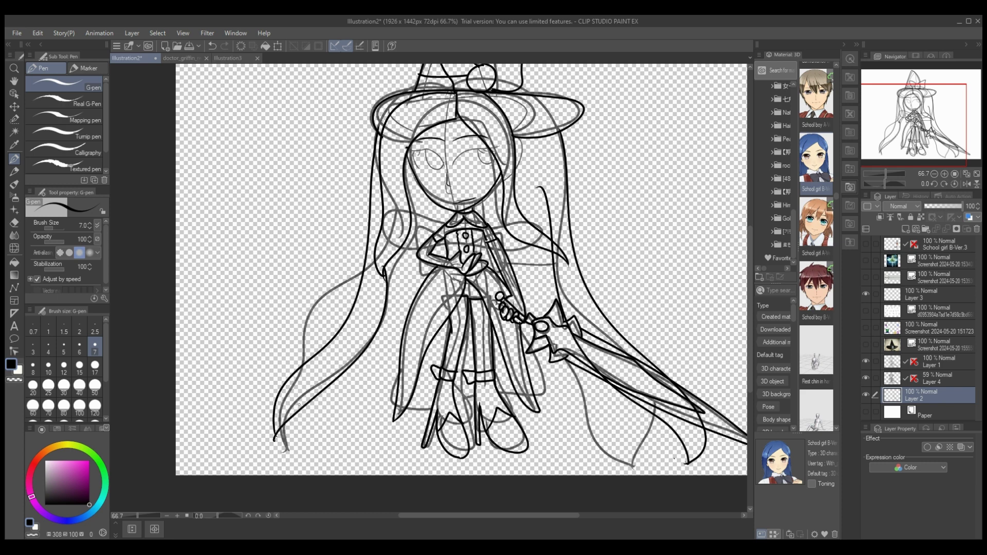
{"action": "left_click_drag", "start_coordinate": [313, 393], "coordinate": [439, 434]}
{"action": "key", "text": "ctrl+z"}
{"action": "left_click_drag", "start_coordinate": [395, 251], "coordinate": [385, 452]}
{"action": "left_click_drag", "start_coordinate": [470, 224], "coordinate": [382, 442]}
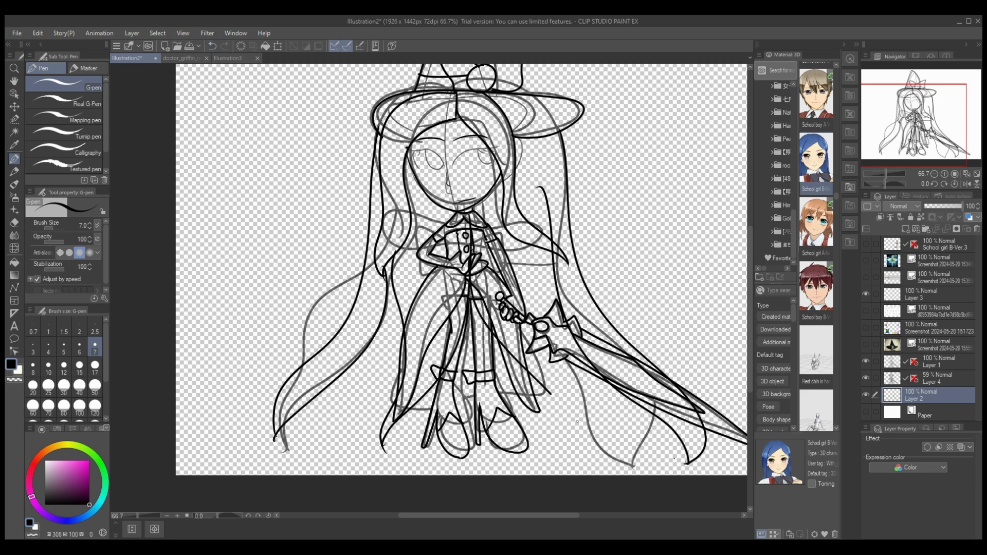
{"action": "mouse_move", "coordinate": [573, 395]}
{"action": "left_mouse_down"}
{"action": "mouse_move", "coordinate": [615, 445]}
{"action": "mouse_move", "coordinate": [687, 455]}
{"action": "left_mouse_up"}
- Set the G-pen to a teal colour for the eyes and add a new raster layer above Layer 2
{"action": "key", "text": "e"}
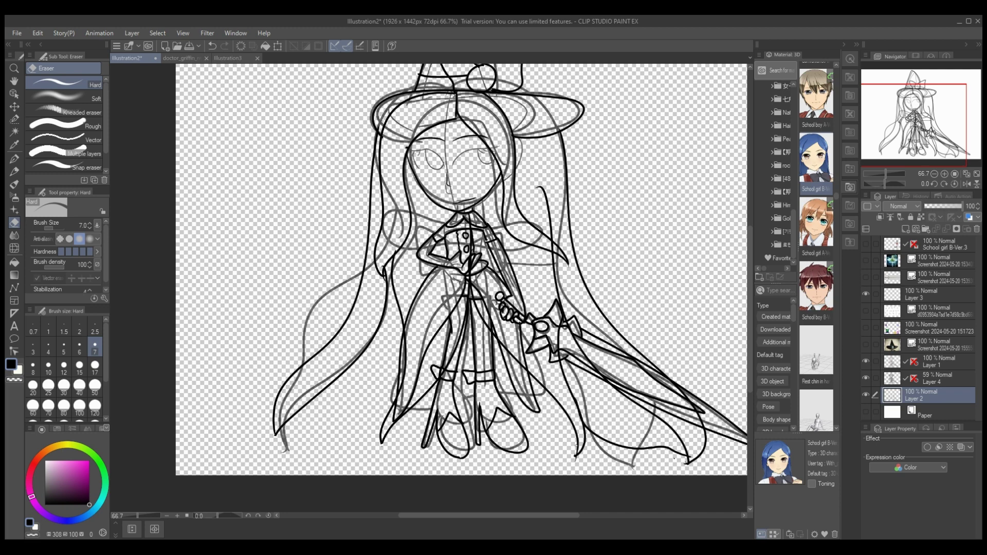
{"action": "left_click_drag", "start_coordinate": [750, 329], "coordinate": [749, 290]}
{"action": "left_click", "coordinate": [178, 515]}
{"action": "left_click", "coordinate": [177, 515]}
{"action": "left_click", "coordinate": [177, 515]}
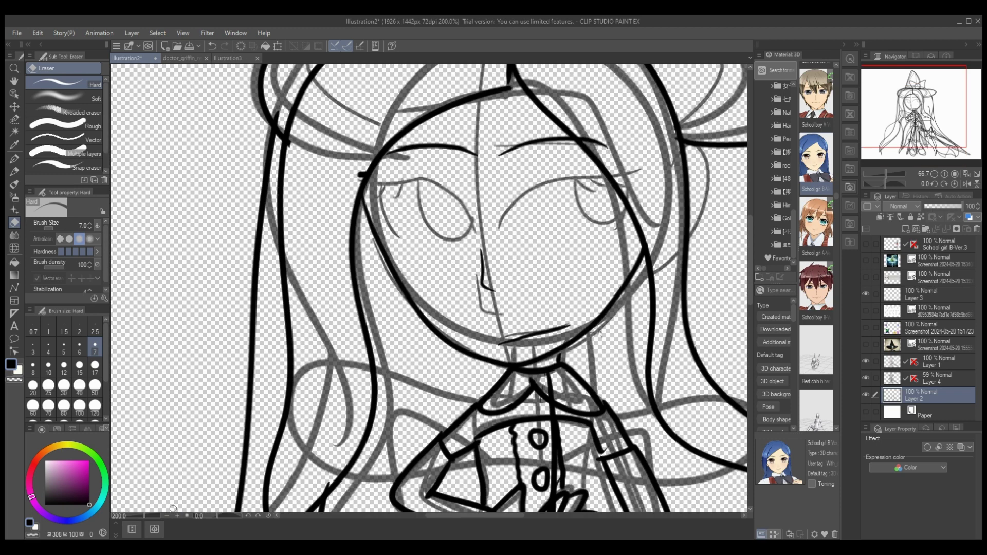
{"action": "left_click", "coordinate": [99, 504]}
{"action": "left_click", "coordinate": [89, 472]}
{"action": "left_click", "coordinate": [15, 159]}
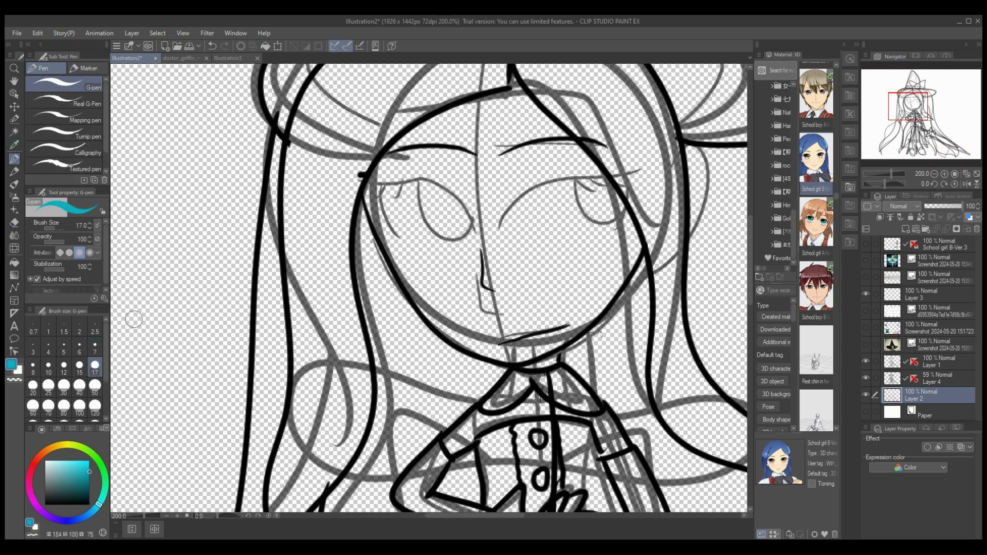
{"action": "left_click", "coordinate": [905, 229]}
{"action": "left_click", "coordinate": [866, 328]}
{"action": "left_click_drag", "start_coordinate": [475, 515], "coordinate": [502, 515]}
{"action": "left_click_drag", "start_coordinate": [750, 259], "coordinate": [749, 415]}
{"action": "left_click_drag", "start_coordinate": [522, 515], "coordinate": [595, 516]}
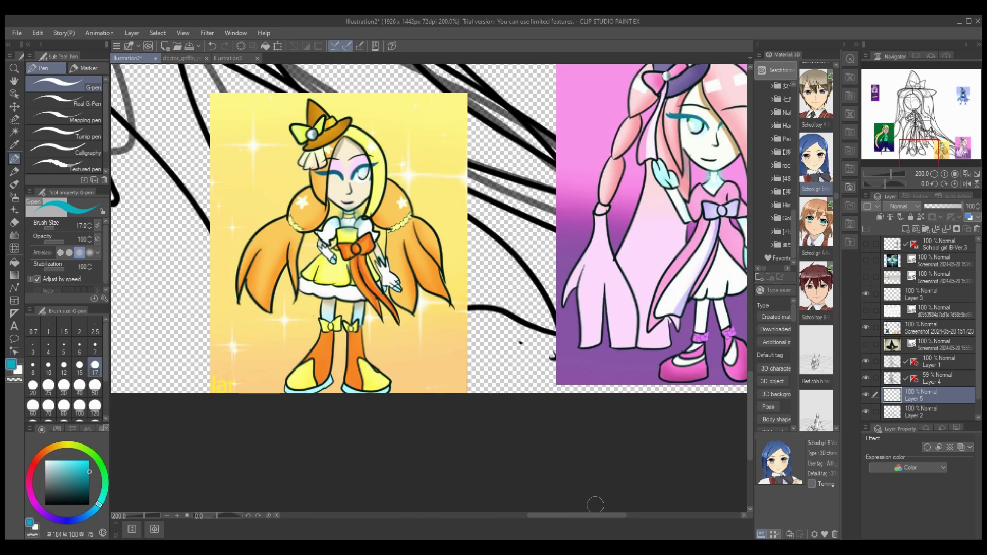
{"action": "left_click", "coordinate": [15, 145]}
{"action": "left_click", "coordinate": [677, 115]}
{"action": "left_click_drag", "start_coordinate": [750, 412], "coordinate": [750, 243]}
{"action": "left_click_drag", "start_coordinate": [577, 515], "coordinate": [504, 516]}
{"action": "scroll", "coordinate": [429, 288], "scroll_direction": "left", "scroll_amount": 2}
{"action": "key", "text": "p"}
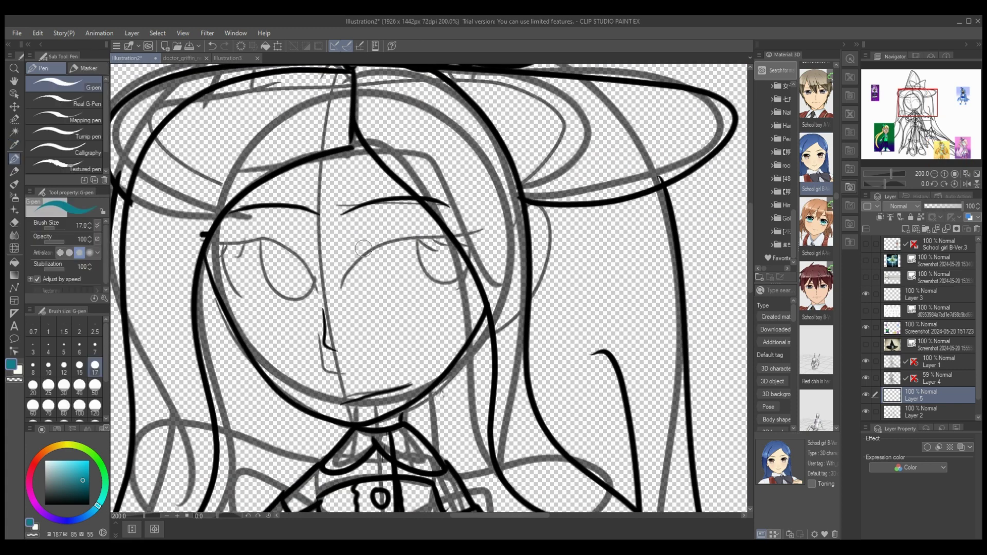
{"action": "mouse_move", "coordinate": [347, 294]}
{"action": "left_mouse_down"}
{"action": "mouse_move", "coordinate": [359, 263]}
{"action": "mouse_move", "coordinate": [496, 227]}
{"action": "left_mouse_up"}
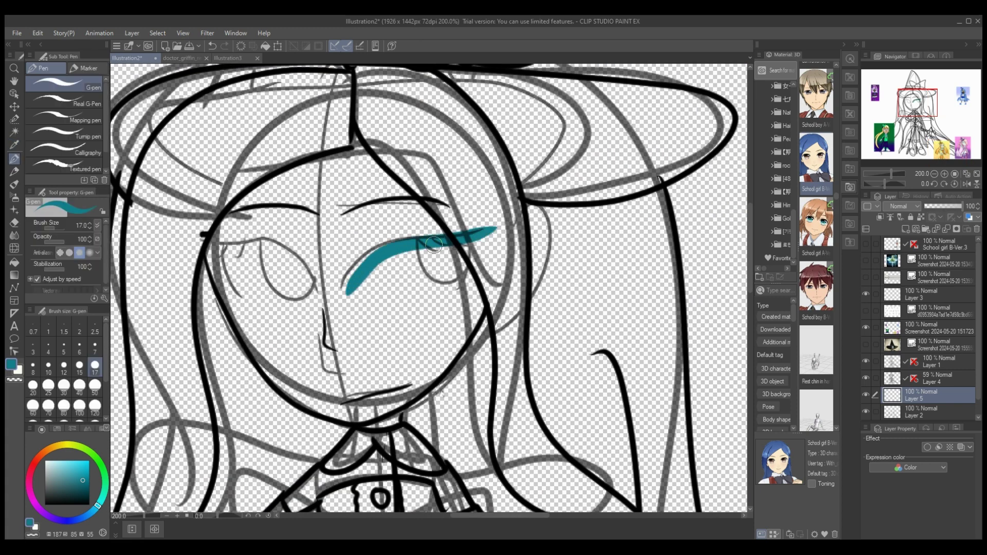
{"action": "left_click_drag", "start_coordinate": [436, 253], "coordinate": [459, 234]}
{"action": "mouse_move", "coordinate": [316, 294]}
{"action": "left_mouse_down"}
{"action": "mouse_move", "coordinate": [283, 260]}
{"action": "mouse_move", "coordinate": [200, 232]}
{"action": "left_mouse_up"}
- Move Layer 5 above Layer 1 and clear the layer's contents
{"action": "left_click_drag", "start_coordinate": [925, 395], "coordinate": [925, 355]}
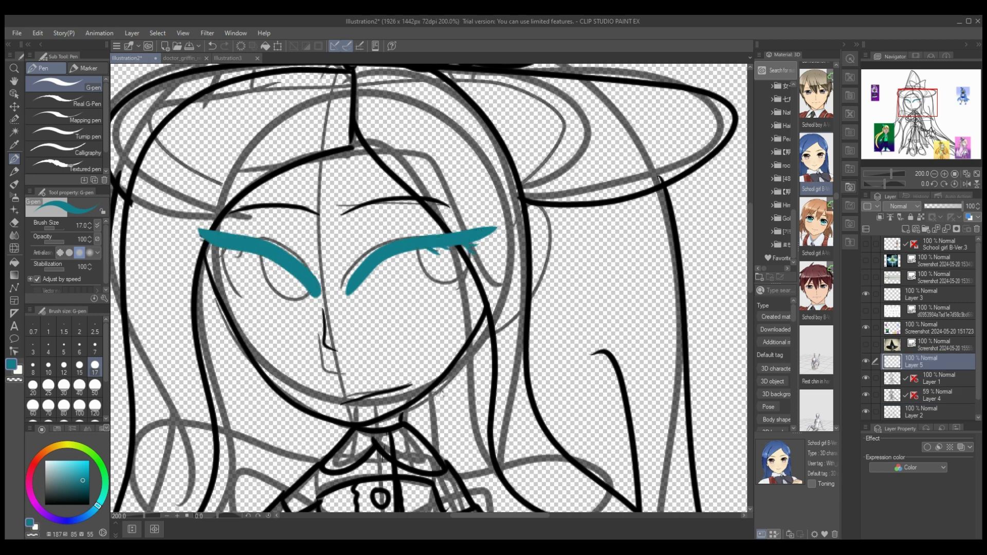
{"action": "key", "text": "Delete"}
- Draw the upper lash lines and outer eye corners of both eyes in teal with brush size 7
{"action": "left_click", "coordinate": [95, 348]}
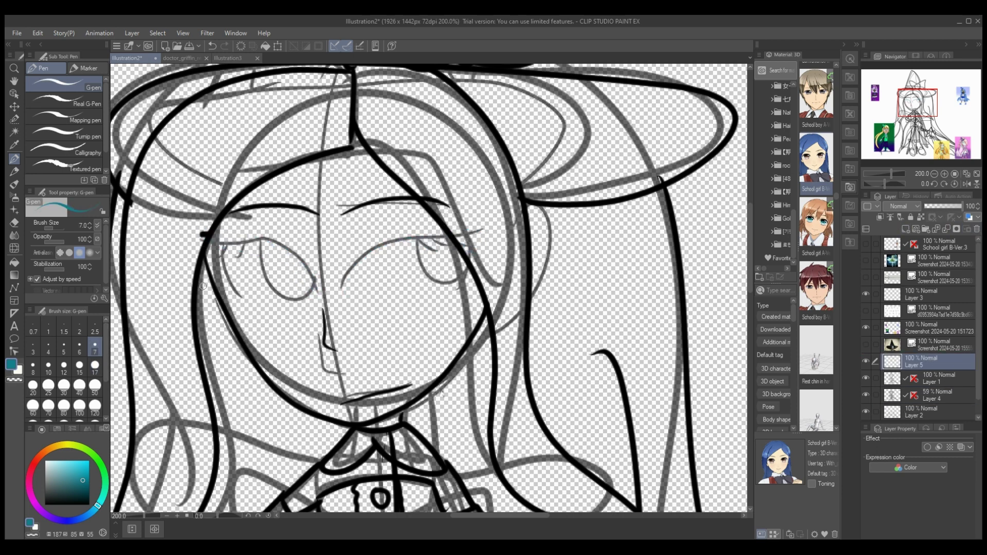
{"action": "mouse_move", "coordinate": [348, 301]}
{"action": "left_mouse_down"}
{"action": "mouse_move", "coordinate": [354, 276]}
{"action": "mouse_move", "coordinate": [481, 232]}
{"action": "left_mouse_up"}
{"action": "mouse_move", "coordinate": [344, 294]}
{"action": "left_mouse_down"}
{"action": "mouse_move", "coordinate": [386, 242]}
{"action": "mouse_move", "coordinate": [477, 229]}
{"action": "left_mouse_up"}
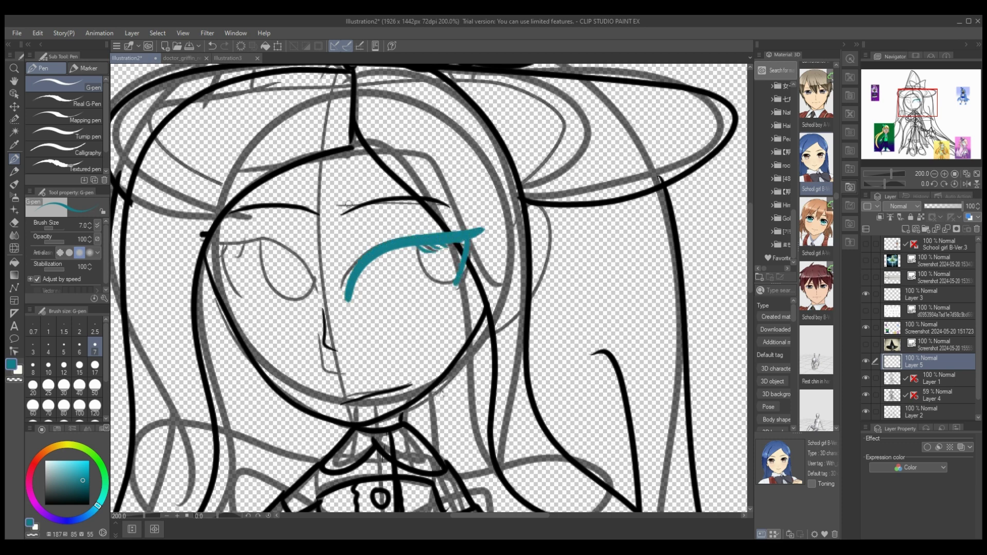
{"action": "left_click_drag", "start_coordinate": [317, 291], "coordinate": [256, 240]}
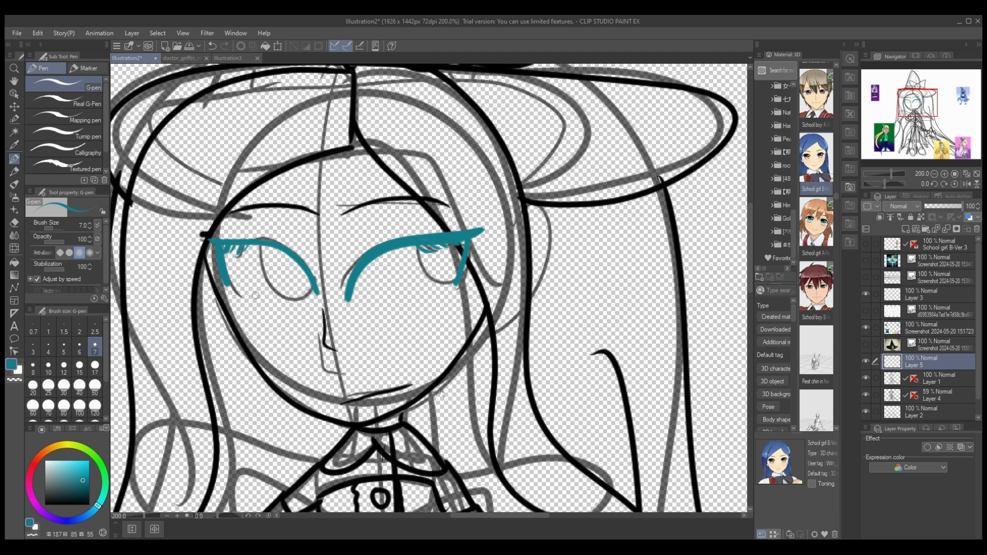
- Ink the iris outlines of both eyes in near-black on a new raster layer below the lash layer
{"action": "left_click", "coordinate": [932, 379]}
{"action": "left_click", "coordinate": [906, 229]}
{"action": "left_click", "coordinate": [89, 505]}
{"action": "mouse_move", "coordinate": [418, 247]}
{"action": "left_mouse_down"}
{"action": "mouse_move", "coordinate": [427, 280]}
{"action": "mouse_move", "coordinate": [461, 272]}
{"action": "left_mouse_up"}
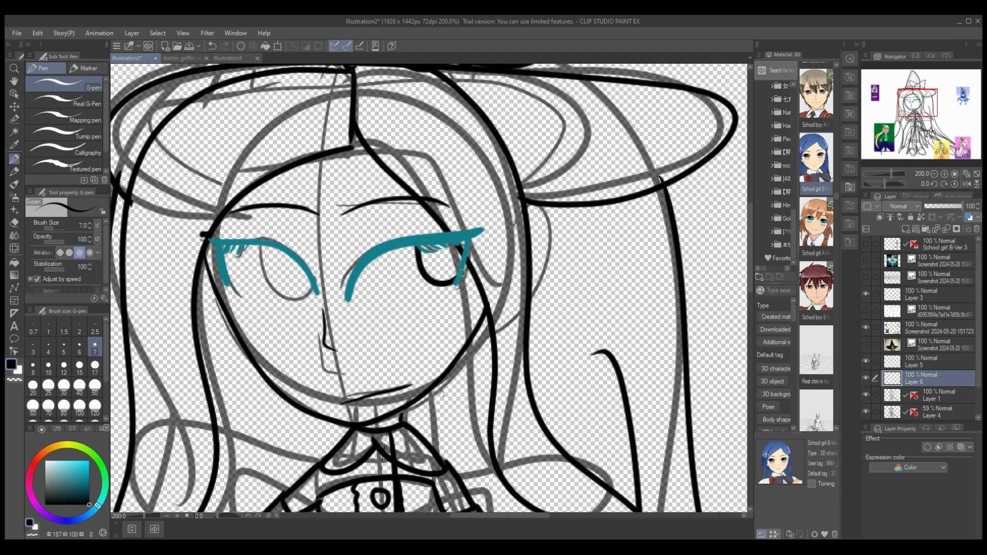
{"action": "mouse_move", "coordinate": [262, 245]}
{"action": "left_mouse_down"}
{"action": "mouse_move", "coordinate": [288, 299]}
{"action": "mouse_move", "coordinate": [313, 291]}
{"action": "left_mouse_up"}
- Extend the left eye's outer lash on Layer 5 with the sampled teal and brush size 10
{"action": "left_click", "coordinate": [931, 362]}
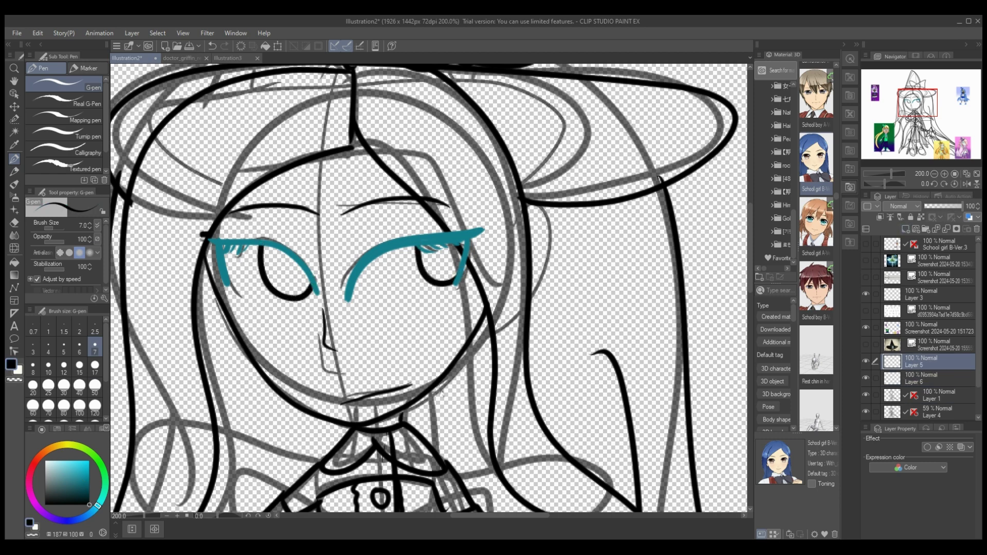
{"action": "left_click", "coordinate": [421, 239], "text": "alt"}
{"action": "left_click", "coordinate": [48, 368]}
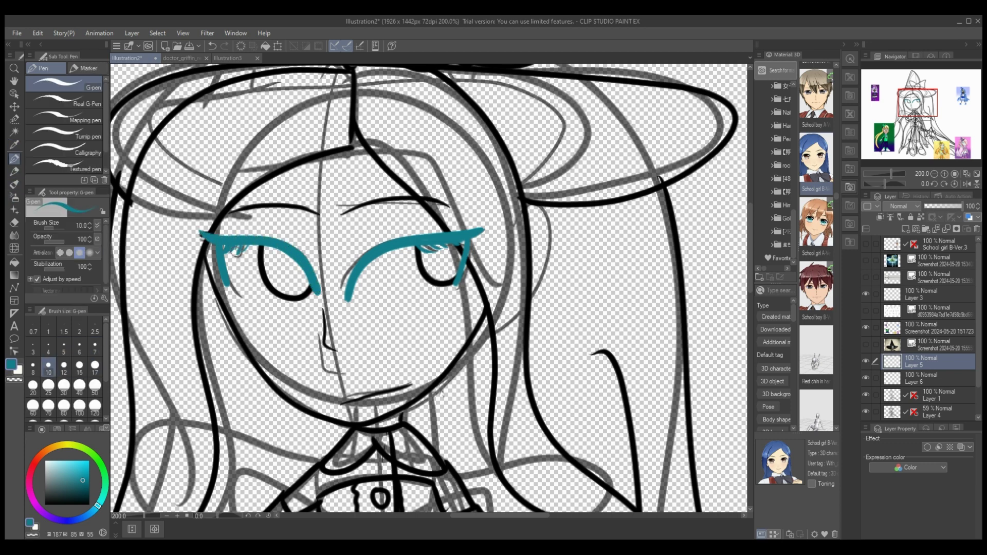
- Fill both irises with light cyan on a new raster layer above Layer 6, and add another raster layer above it
{"action": "left_click", "coordinate": [931, 378]}
{"action": "mouse_move", "coordinate": [961, 206]}
{"action": "left_mouse_down"}
{"action": "mouse_move", "coordinate": [934, 206]}
{"action": "mouse_move", "coordinate": [963, 206]}
{"action": "left_mouse_up"}
{"action": "left_click", "coordinate": [906, 229]}
{"action": "left_click", "coordinate": [64, 461]}
{"action": "mouse_move", "coordinate": [431, 247]}
{"action": "left_mouse_down"}
{"action": "mouse_move", "coordinate": [457, 261]}
{"action": "mouse_move", "coordinate": [437, 245]}
{"action": "left_mouse_up"}
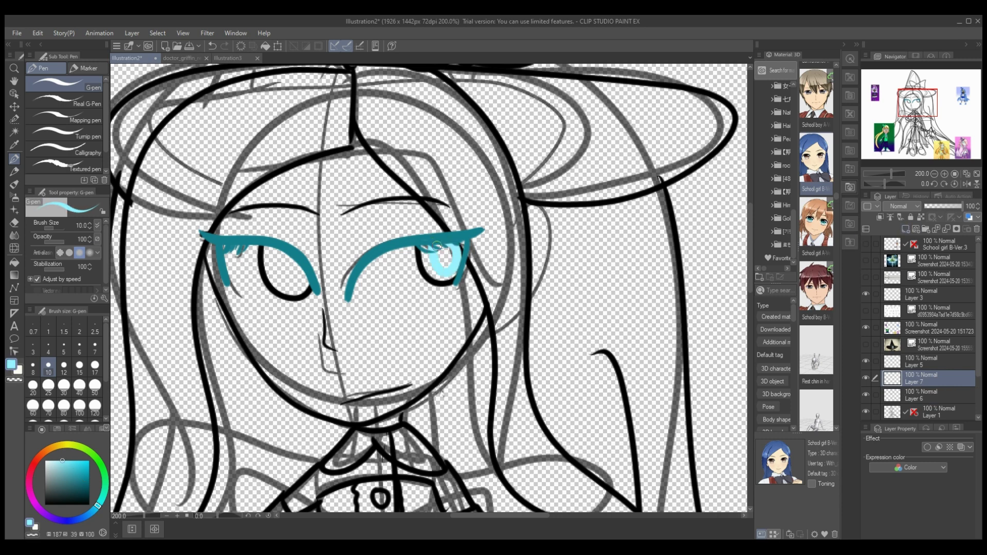
{"action": "mouse_move", "coordinate": [276, 251]}
{"action": "left_mouse_down"}
{"action": "mouse_move", "coordinate": [297, 288]}
{"action": "mouse_move", "coordinate": [282, 255]}
{"action": "mouse_move", "coordinate": [290, 280]}
{"action": "left_mouse_up"}
{"action": "left_click", "coordinate": [906, 229]}
{"action": "left_click_drag", "start_coordinate": [750, 248], "coordinate": [750, 284]}
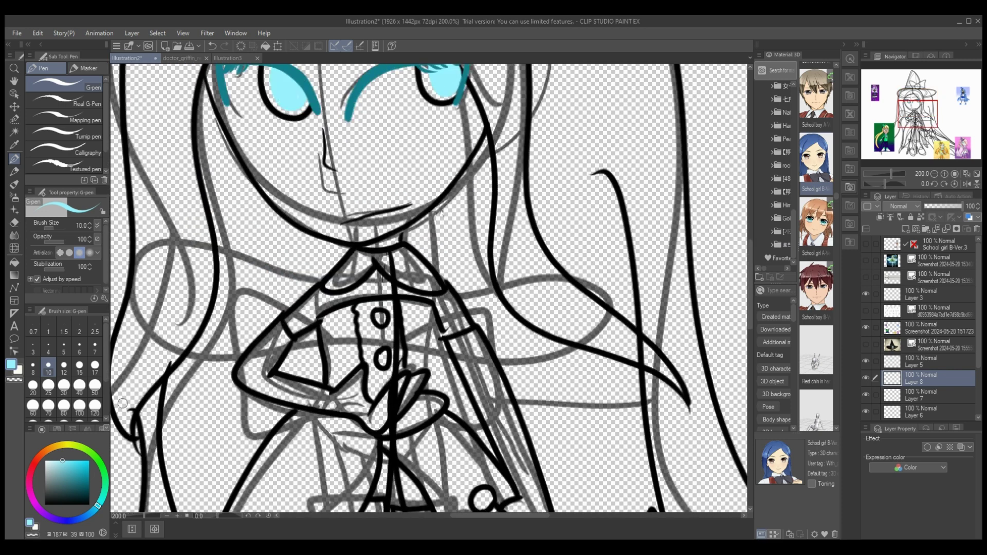
{"action": "left_click", "coordinate": [95, 366]}
{"action": "mouse_move", "coordinate": [322, 282]}
{"action": "left_mouse_down"}
{"action": "mouse_move", "coordinate": [115, 224]}
{"action": "mouse_move", "coordinate": [217, 365]}
{"action": "mouse_move", "coordinate": [432, 351]}
{"action": "left_mouse_up"}
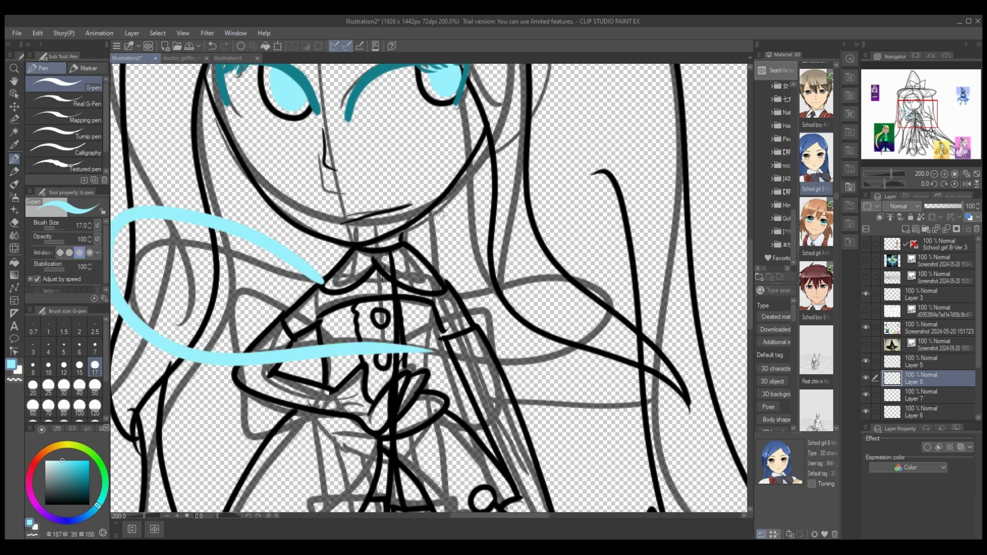
{"action": "left_click", "coordinate": [212, 46]}
- Outline the wide wavy shape across the shoulders in light cyan with brush size 7, following the sketch
{"action": "left_click", "coordinate": [95, 347]}
{"action": "left_click", "coordinate": [166, 515]}
{"action": "mouse_move", "coordinate": [452, 292]}
{"action": "left_mouse_down"}
{"action": "mouse_move", "coordinate": [486, 346]}
{"action": "mouse_move", "coordinate": [355, 321]}
{"action": "mouse_move", "coordinate": [219, 311]}
{"action": "mouse_move", "coordinate": [303, 276]}
{"action": "left_mouse_up"}
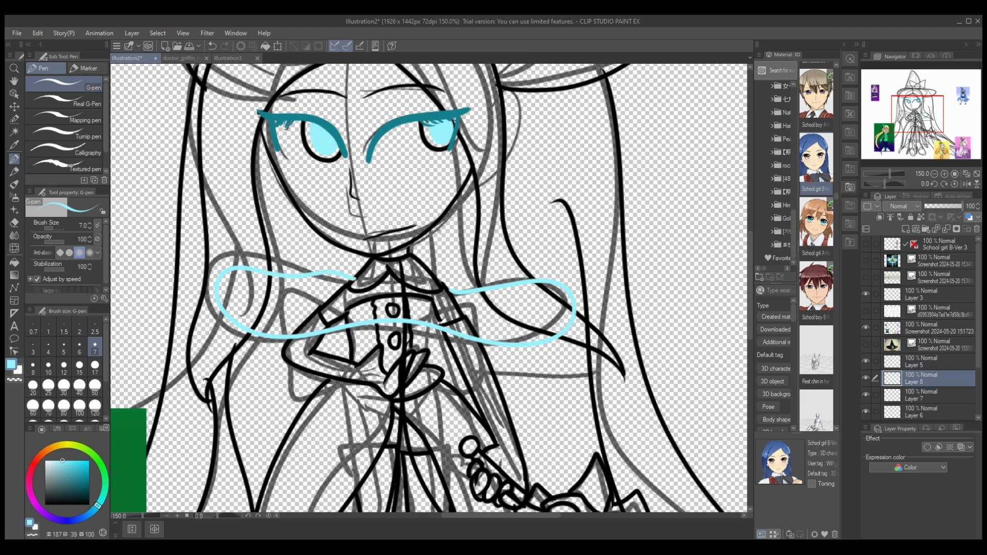
{"action": "left_click_drag", "start_coordinate": [143, 516], "coordinate": [137, 515]}
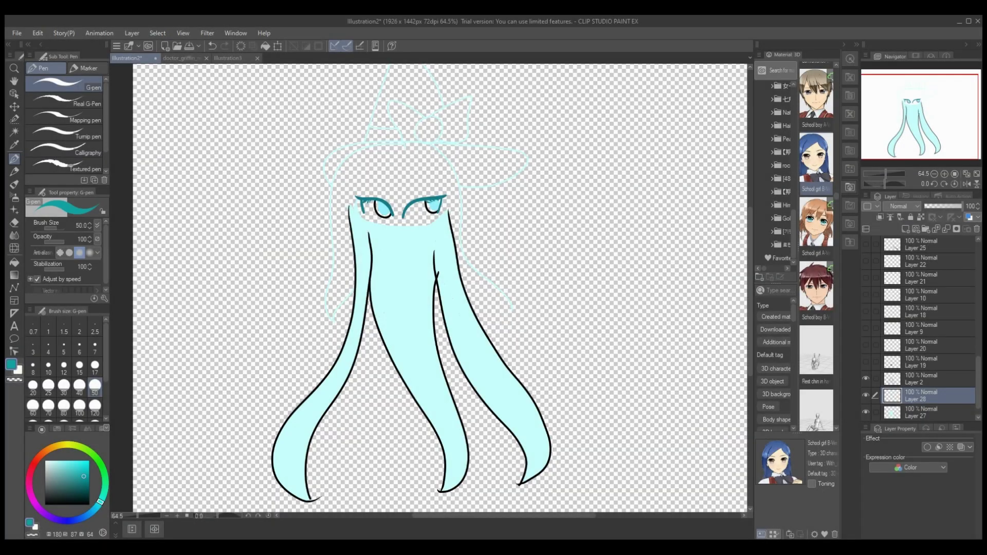
- Paint a dark-blue colour swatch beside the figure and add a Multiply layer clipped to Layer 27
{"action": "left_click", "coordinate": [86, 515]}
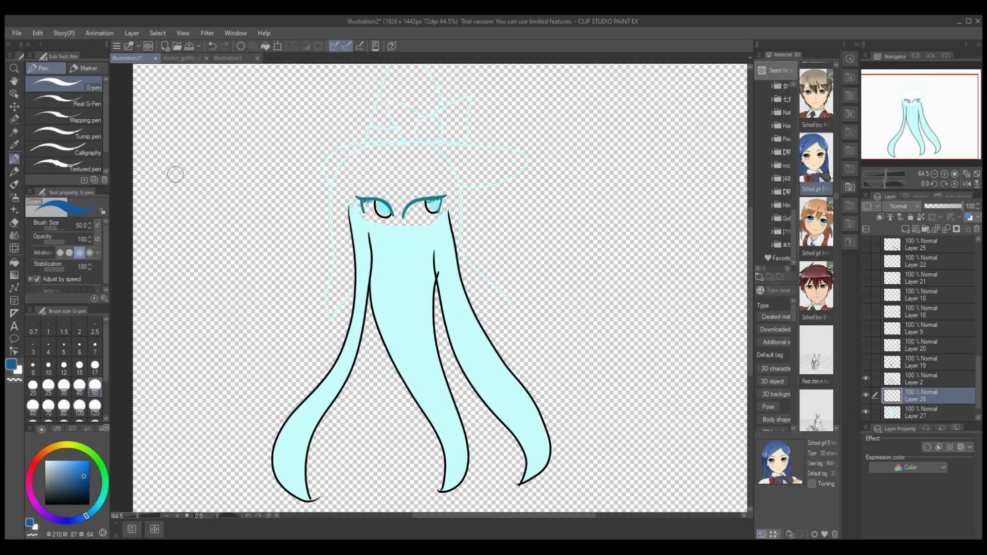
{"action": "left_click_drag", "start_coordinate": [174, 172], "coordinate": [180, 169]}
{"action": "left_click", "coordinate": [925, 412]}
{"action": "left_click", "coordinate": [905, 229]}
{"action": "left_click", "coordinate": [879, 217]}
{"action": "left_click", "coordinate": [902, 206]}
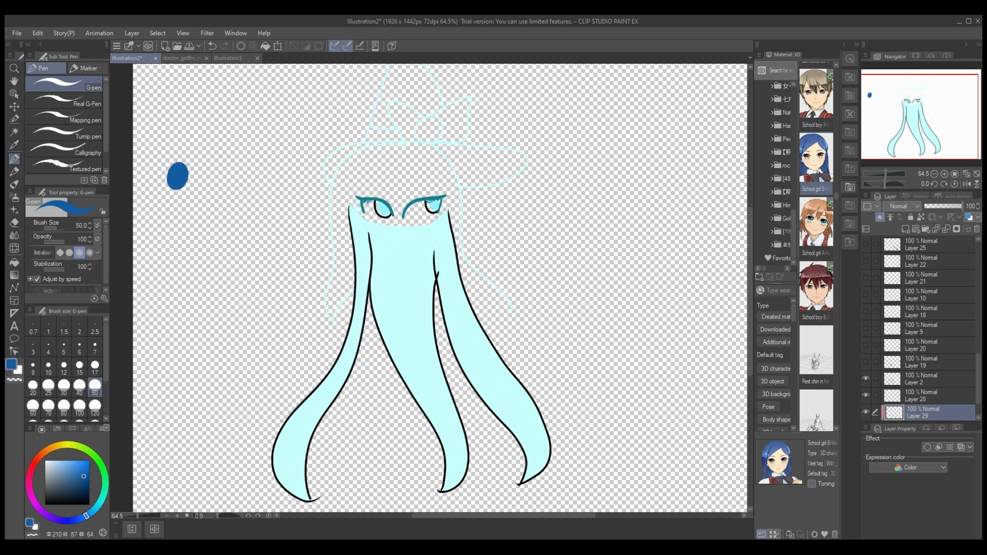
{"action": "left_click", "coordinate": [898, 232]}
- Paint dark-blue shadows along the outer edges of both side hair strands with brush size 50 and blur the left one
{"action": "mouse_move", "coordinate": [448, 215]}
{"action": "left_mouse_down"}
{"action": "mouse_move", "coordinate": [460, 282]}
{"action": "mouse_move", "coordinate": [536, 487]}
{"action": "mouse_move", "coordinate": [536, 409]}
{"action": "left_mouse_up"}
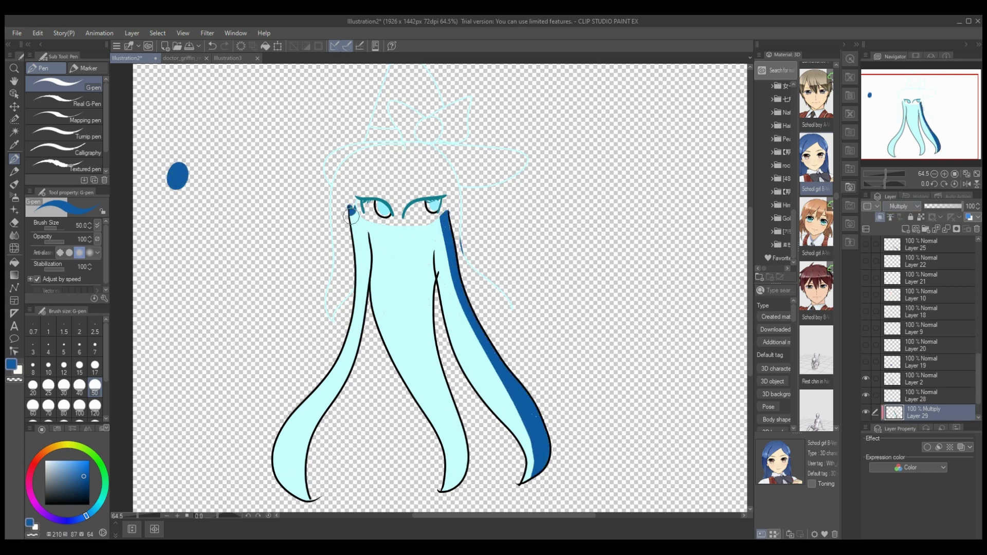
{"action": "mouse_move", "coordinate": [351, 215]}
{"action": "left_mouse_down"}
{"action": "mouse_move", "coordinate": [280, 486]}
{"action": "mouse_move", "coordinate": [282, 422]}
{"action": "left_mouse_up"}
{"action": "left_click", "coordinate": [15, 235]}
{"action": "mouse_move", "coordinate": [281, 488]}
{"action": "left_mouse_down"}
{"action": "mouse_move", "coordinate": [362, 297]}
{"action": "mouse_move", "coordinate": [293, 462]}
{"action": "mouse_move", "coordinate": [288, 421]}
{"action": "left_mouse_up"}
- Paint the dark-blue shadow on the hair beneath the face and along the inner edge of the left strand
{"action": "left_click", "coordinate": [14, 159]}
{"action": "mouse_move", "coordinate": [356, 210]}
{"action": "left_mouse_down"}
{"action": "mouse_move", "coordinate": [425, 282]}
{"action": "mouse_move", "coordinate": [443, 223]}
{"action": "left_mouse_up"}
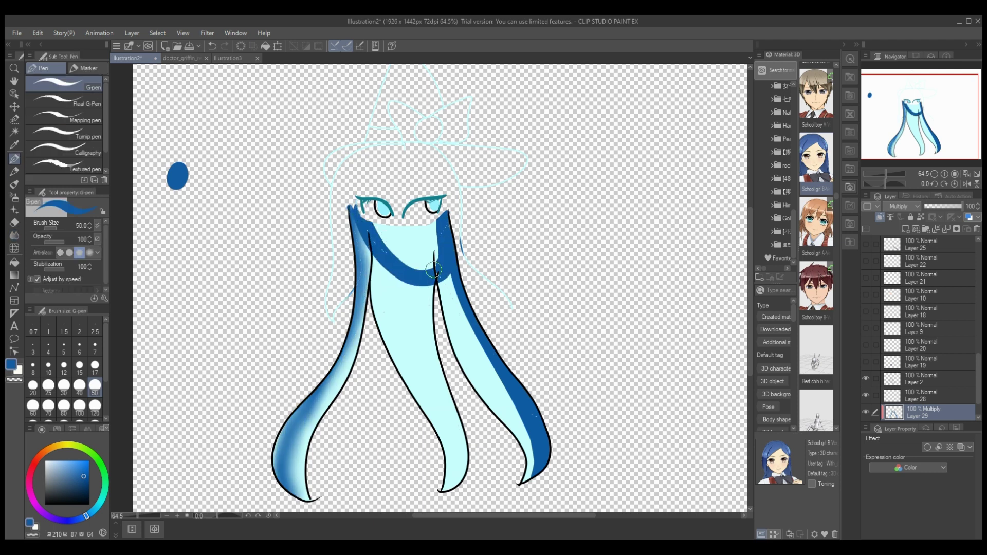
{"action": "mouse_move", "coordinate": [434, 270]}
{"action": "left_mouse_down"}
{"action": "mouse_move", "coordinate": [367, 220]}
{"action": "mouse_move", "coordinate": [449, 239]}
{"action": "left_mouse_up"}
{"action": "mouse_move", "coordinate": [372, 262]}
{"action": "left_mouse_down"}
{"action": "mouse_move", "coordinate": [445, 488]}
{"action": "mouse_move", "coordinate": [366, 288]}
{"action": "mouse_move", "coordinate": [296, 463]}
{"action": "left_mouse_up"}
- Blur the dark-blue shadows on the middle and right hair strands with blur size 120
{"action": "left_click", "coordinate": [14, 235]}
{"action": "left_click", "coordinate": [94, 407]}
{"action": "mouse_move", "coordinate": [401, 363]}
{"action": "left_mouse_down"}
{"action": "mouse_move", "coordinate": [418, 337]}
{"action": "mouse_move", "coordinate": [401, 283]}
{"action": "left_mouse_up"}
{"action": "left_click_drag", "start_coordinate": [462, 293], "coordinate": [531, 458]}
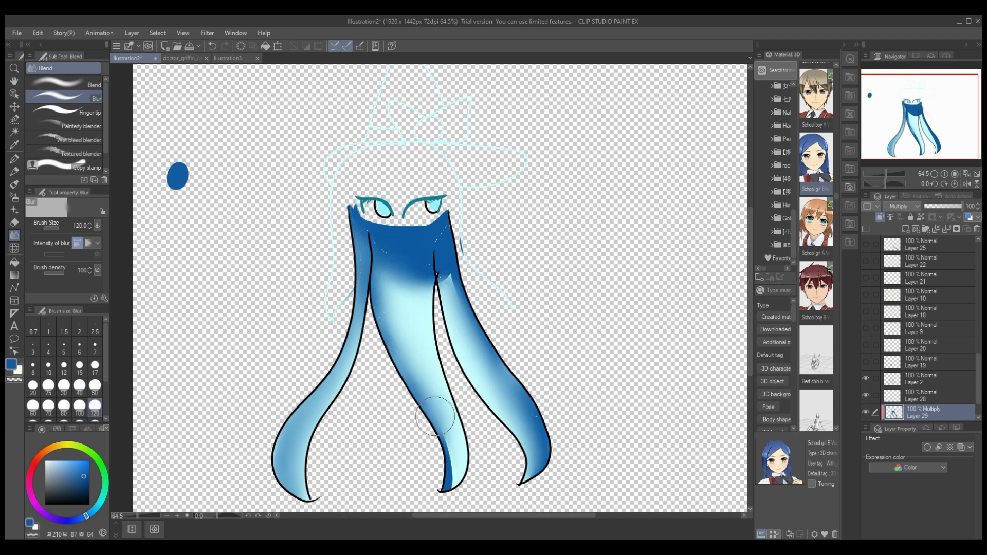
{"action": "left_click_drag", "start_coordinate": [435, 416], "coordinate": [448, 480]}
{"action": "left_click_drag", "start_coordinate": [449, 278], "coordinate": [458, 334]}
- Erase the blue shading along the outer edges of both side strands with the hard eraser at size 50
{"action": "left_click", "coordinate": [14, 223]}
{"action": "scroll", "coordinate": [66, 257], "scroll_direction": "down", "scroll_amount": 1}
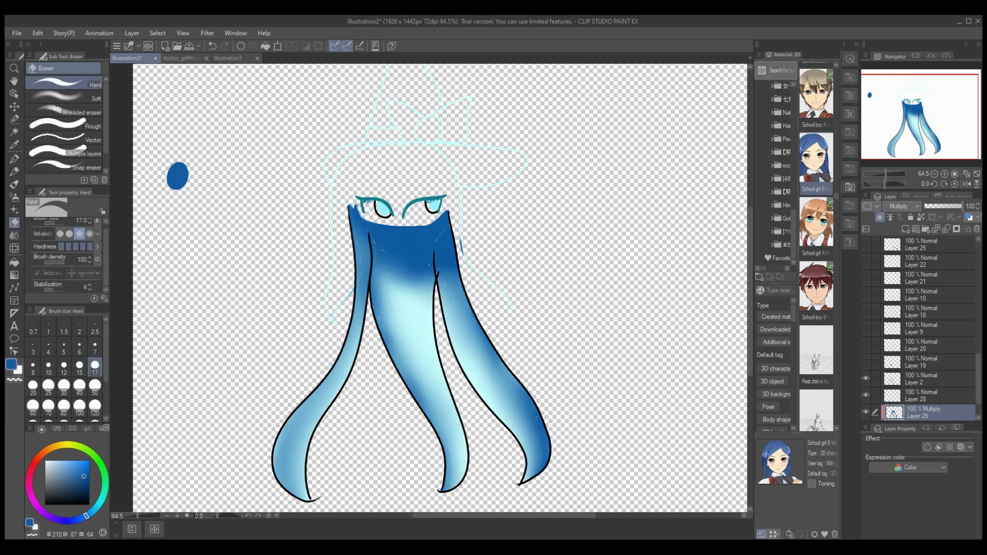
{"action": "left_click_drag", "start_coordinate": [354, 229], "coordinate": [290, 481]}
{"action": "left_click", "coordinate": [94, 386]}
{"action": "mouse_move", "coordinate": [352, 212]}
{"action": "left_mouse_down"}
{"action": "mouse_move", "coordinate": [354, 236]}
{"action": "mouse_move", "coordinate": [280, 478]}
{"action": "mouse_move", "coordinate": [278, 462]}
{"action": "left_mouse_up"}
{"action": "mouse_move", "coordinate": [452, 211]}
{"action": "left_mouse_down"}
{"action": "mouse_move", "coordinate": [451, 246]}
{"action": "mouse_move", "coordinate": [542, 431]}
{"action": "mouse_move", "coordinate": [523, 505]}
{"action": "mouse_move", "coordinate": [545, 445]}
{"action": "left_mouse_up"}
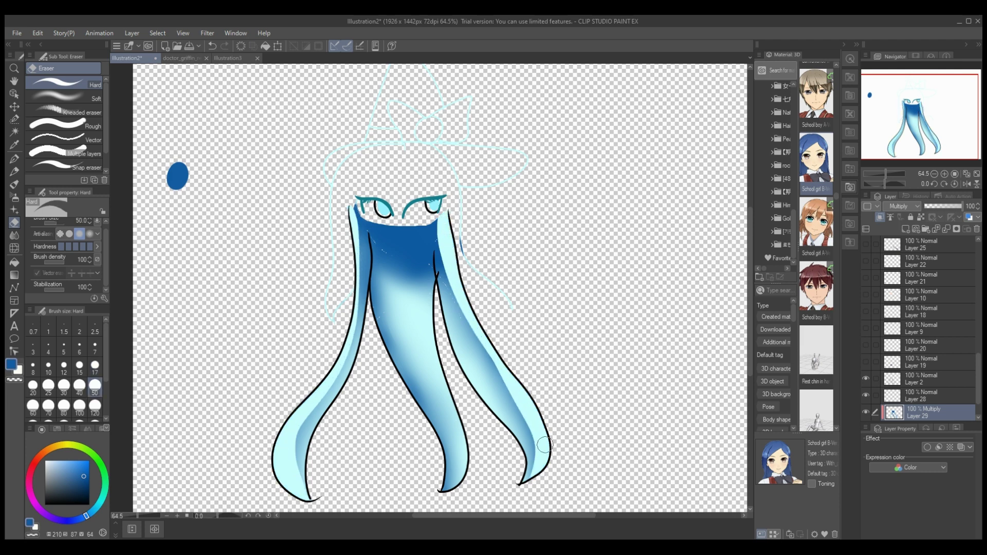
- Erase the shading along the middle strand's edges and the side strands' inner edges, and merge the shading into Layer 27
{"action": "left_click_drag", "start_coordinate": [370, 234], "coordinate": [448, 490]}
{"action": "left_click_drag", "start_coordinate": [434, 246], "coordinate": [464, 472]}
{"action": "left_click_drag", "start_coordinate": [438, 273], "coordinate": [537, 488]}
{"action": "mouse_move", "coordinate": [367, 270]}
{"action": "left_mouse_down"}
{"action": "mouse_move", "coordinate": [301, 452]}
{"action": "mouse_move", "coordinate": [304, 486]}
{"action": "left_mouse_up"}
{"action": "left_click", "coordinate": [976, 229]}
- Paint a light-blue swatch below the dark-blue one on Layer 28, and set up an Overlay layer clipped to Layer 27
{"action": "left_click", "coordinate": [905, 229]}
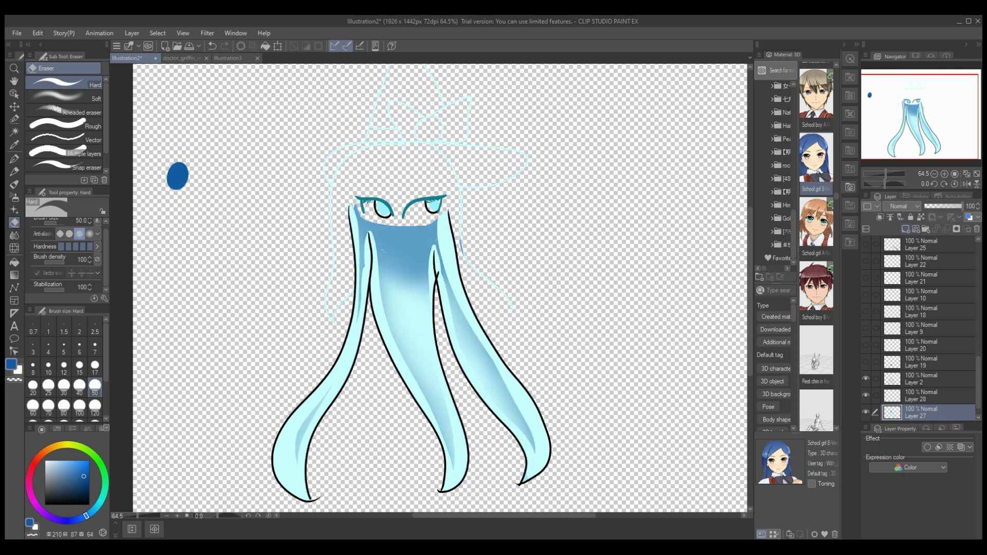
{"action": "left_click", "coordinate": [880, 217]}
{"action": "key", "text": "p"}
{"action": "left_click", "coordinate": [920, 396]}
{"action": "left_click_drag", "start_coordinate": [199, 259], "coordinate": [189, 241]}
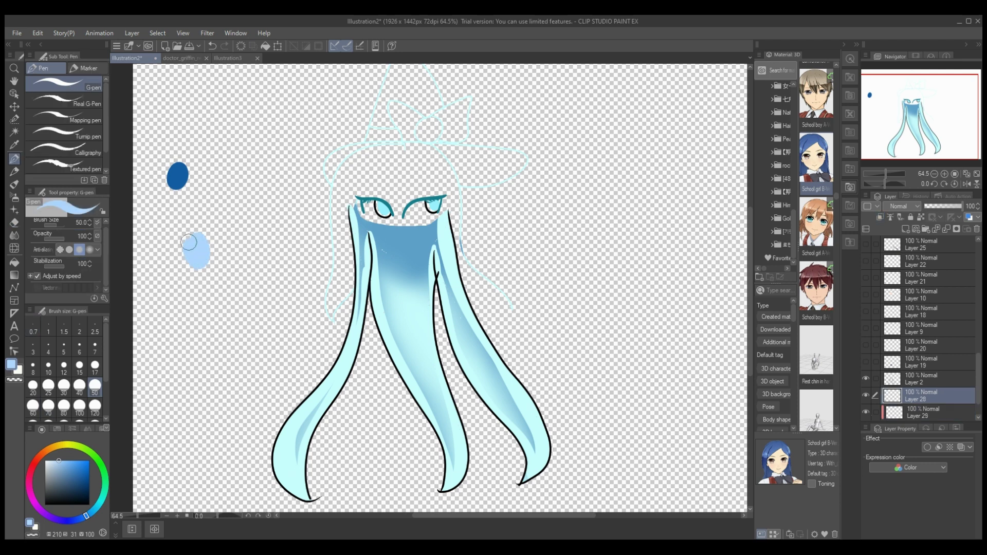
{"action": "left_click", "coordinate": [927, 413]}
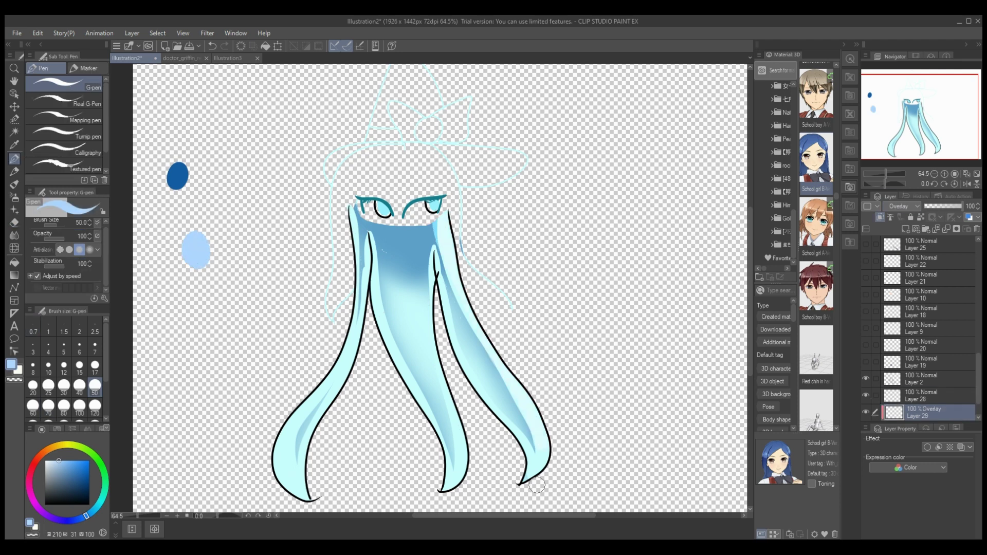
{"action": "left_click", "coordinate": [903, 207]}
{"action": "left_click", "coordinate": [903, 334]}
- Paint light-blue highlights along the hair strands, soften them with blur size 120, and merge the layer into Layer 27
{"action": "mouse_move", "coordinate": [353, 218]}
{"action": "left_mouse_down"}
{"action": "mouse_move", "coordinate": [329, 375]}
{"action": "mouse_move", "coordinate": [289, 497]}
{"action": "mouse_move", "coordinate": [327, 489]}
{"action": "mouse_move", "coordinate": [319, 380]}
{"action": "mouse_move", "coordinate": [363, 221]}
{"action": "left_mouse_up"}
{"action": "left_click", "coordinate": [14, 236]}
{"action": "mouse_move", "coordinate": [446, 296]}
{"action": "left_mouse_down"}
{"action": "mouse_move", "coordinate": [447, 263]}
{"action": "mouse_move", "coordinate": [529, 426]}
{"action": "left_mouse_up"}
{"action": "left_click_drag", "start_coordinate": [431, 237], "coordinate": [429, 299]}
{"action": "left_click_drag", "start_coordinate": [961, 206], "coordinate": [944, 206]}
{"action": "left_click", "coordinate": [946, 229]}
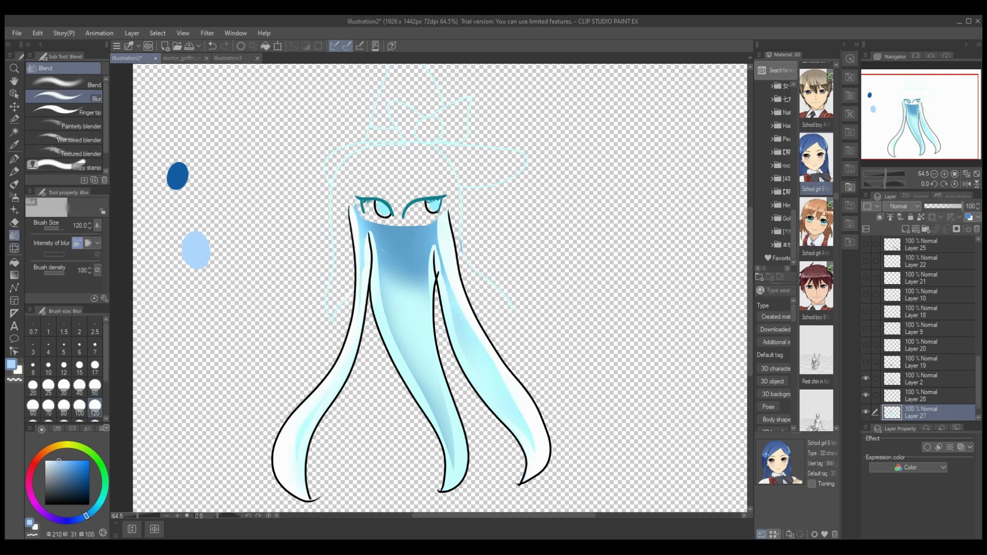
- Show the hidden colour layers 9, 10, 18 to 22 and 25 together with the black line art
{"action": "left_click", "coordinate": [865, 361]}
{"action": "left_click", "coordinate": [865, 328]}
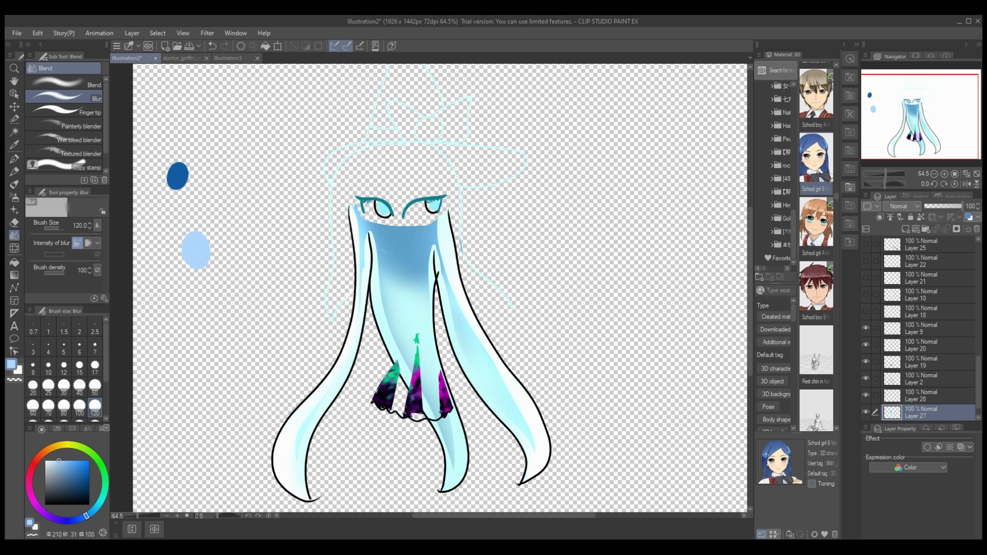
{"action": "left_click", "coordinate": [865, 311]}
{"action": "left_click", "coordinate": [866, 295]}
{"action": "left_click", "coordinate": [865, 278]}
{"action": "left_click", "coordinate": [866, 260]}
{"action": "left_click", "coordinate": [865, 243]}
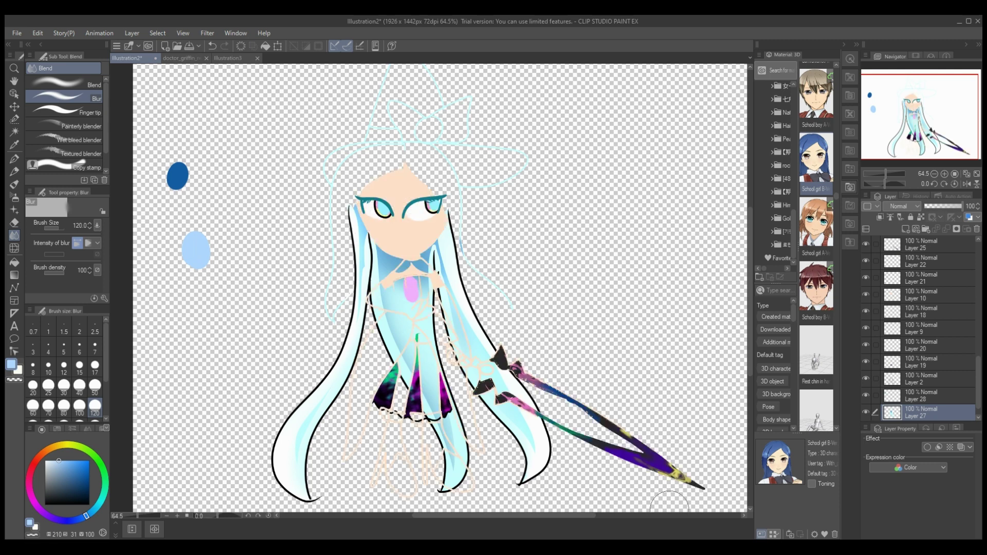
{"action": "left_click", "coordinate": [662, 546]}
{"action": "scroll", "coordinate": [920, 329], "scroll_direction": "down", "scroll_amount": 1}
{"action": "scroll", "coordinate": [920, 329], "scroll_direction": "up", "scroll_amount": 8}
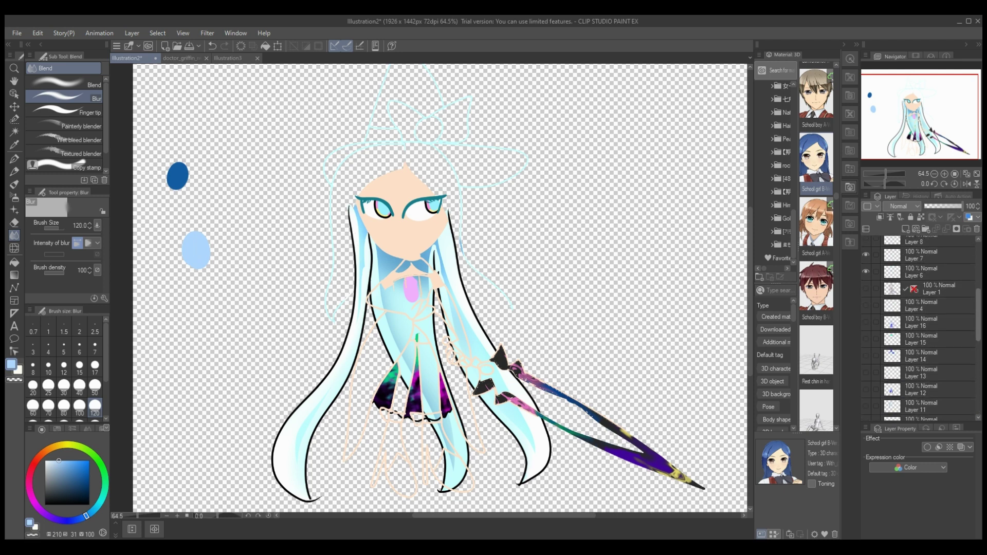
{"action": "left_click", "coordinate": [865, 297]}
- Add a Color burn layer clipped to the skirt pattern on Layer 19
{"action": "scroll", "coordinate": [920, 329], "scroll_direction": "down", "scroll_amount": 8}
{"action": "left_click", "coordinate": [865, 345]}
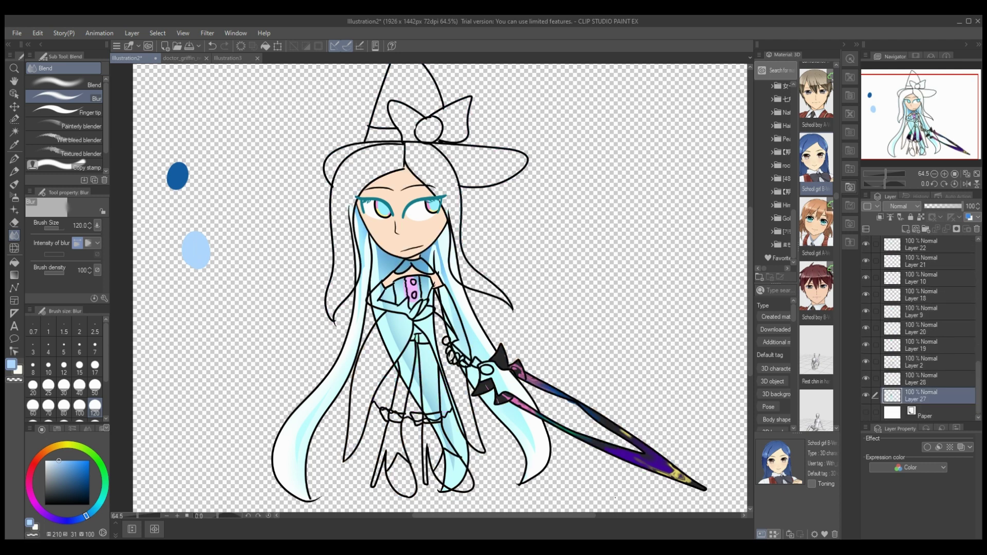
{"action": "left_click", "coordinate": [865, 345]}
{"action": "left_click", "coordinate": [925, 345]}
{"action": "left_click", "coordinate": [905, 229]}
{"action": "left_click", "coordinate": [880, 217]}
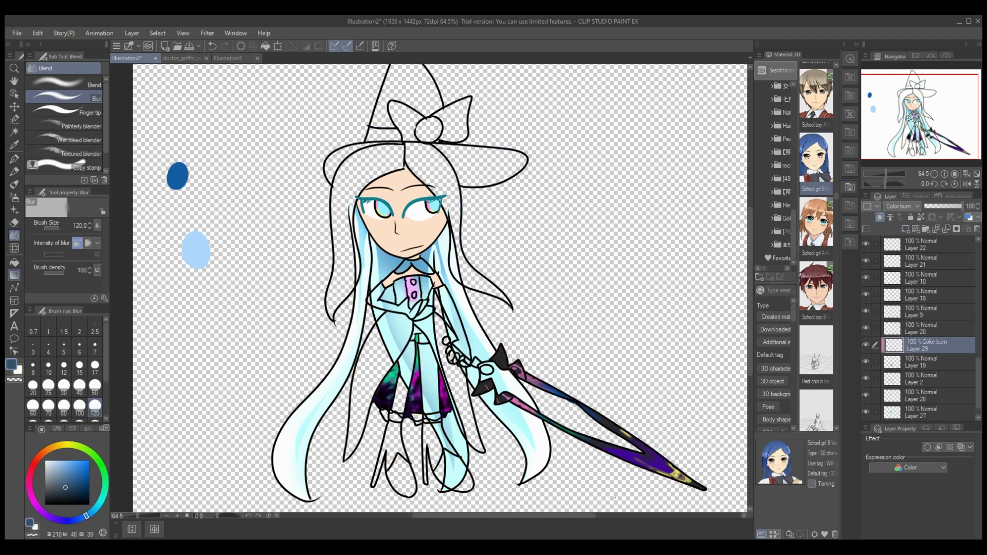
- Shade the skirt folds in dark purple with brush size 50 and merge the shading into Layer 19
{"action": "left_click", "coordinate": [50, 516]}
{"action": "left_click", "coordinate": [14, 159]}
{"action": "left_click_drag", "start_coordinate": [417, 342], "coordinate": [410, 419]}
{"action": "left_click_drag", "start_coordinate": [444, 375], "coordinate": [446, 407]}
{"action": "left_click_drag", "start_coordinate": [393, 368], "coordinate": [383, 386]}
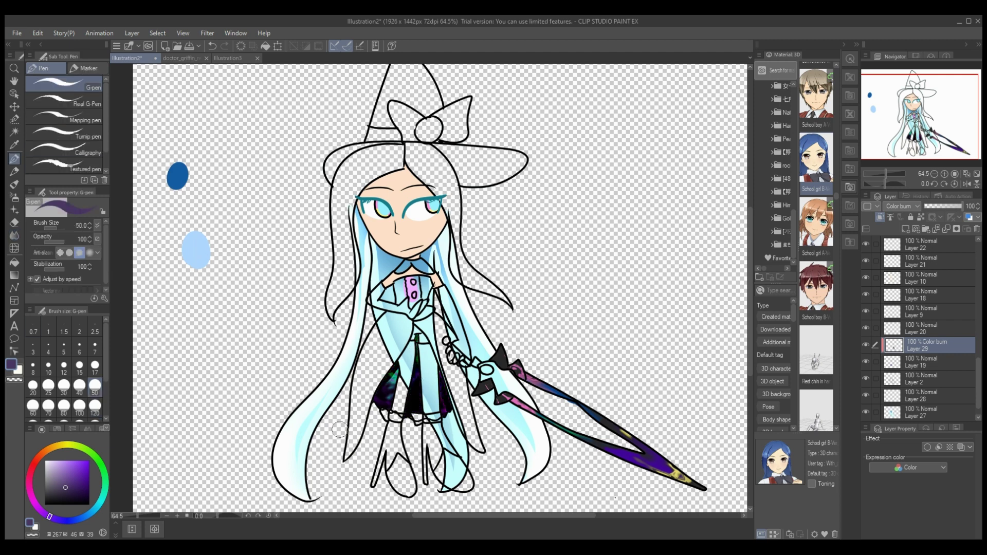
{"action": "scroll", "coordinate": [902, 206], "scroll_direction": "up", "scroll_amount": 2}
{"action": "key", "text": "ctrl+e"}
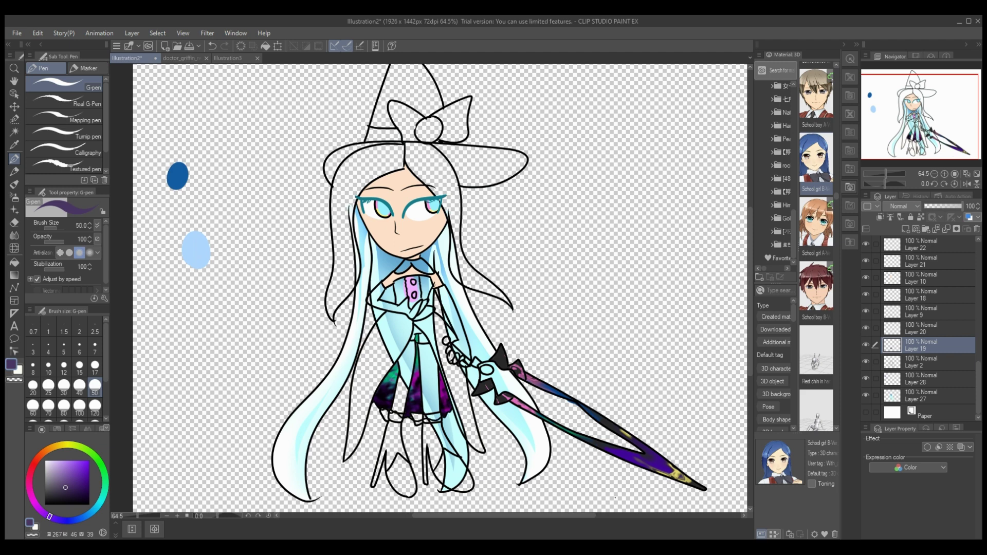
- Merge Layers 9 and 20 down into Layer 19
{"action": "left_click", "coordinate": [866, 311]}
{"action": "left_click", "coordinate": [921, 312]}
{"action": "key", "text": "ctrl+e"}
{"action": "key", "text": "ctrl+e"}
{"action": "left_click", "coordinate": [865, 345]}
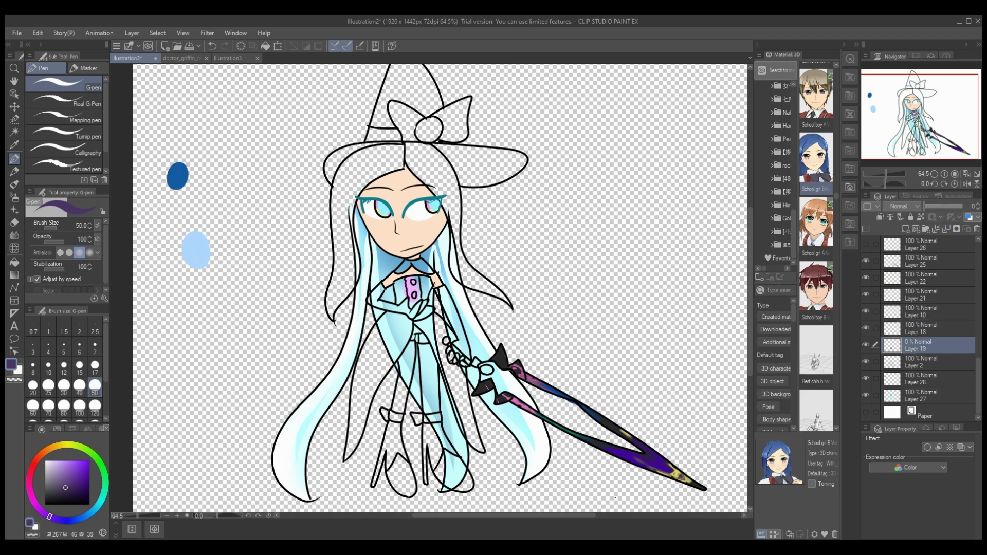
{"action": "left_click", "coordinate": [865, 345]}
- Reorder the colour layers beneath Layer 28 and merge Layers 19 and 2 down into Layer 27
{"action": "left_click", "coordinate": [866, 362]}
{"action": "left_click", "coordinate": [865, 362]}
{"action": "left_click_drag", "start_coordinate": [921, 362], "coordinate": [921, 386]}
{"action": "left_click", "coordinate": [946, 228]}
{"action": "left_click", "coordinate": [946, 229]}
- Add a new raster layer clipped to the skin colour on Layer 10
{"action": "left_click", "coordinate": [865, 345]}
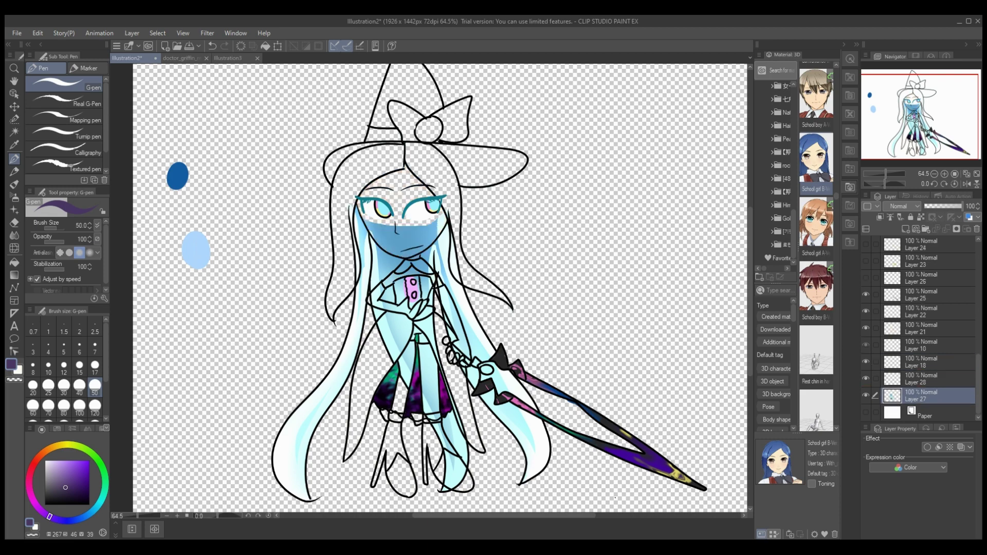
{"action": "left_click", "coordinate": [866, 345]}
{"action": "left_click", "coordinate": [921, 346]}
{"action": "left_click", "coordinate": [906, 228]}
{"action": "left_click", "coordinate": [879, 217]}
- Paint black eyeshadow between the lashes and brows of both eyes with the Soft airbrush at size 17
{"action": "left_click", "coordinate": [177, 515]}
{"action": "left_click", "coordinate": [177, 515]}
{"action": "left_click", "coordinate": [176, 515]}
{"action": "left_click", "coordinate": [177, 516]}
{"action": "left_click", "coordinate": [177, 515]}
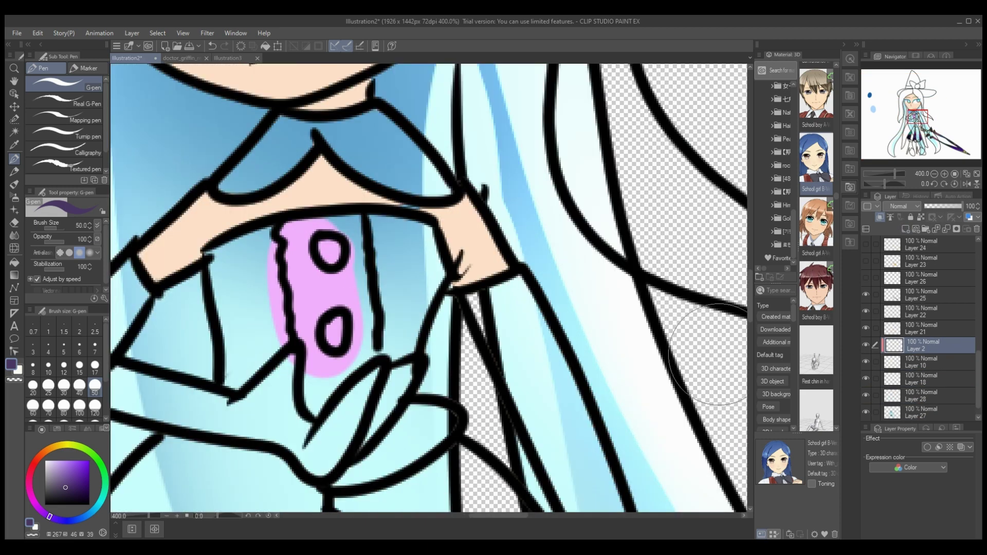
{"action": "left_click_drag", "start_coordinate": [750, 293], "coordinate": [749, 229]}
{"action": "left_click_drag", "start_coordinate": [498, 515], "coordinate": [486, 516]}
{"action": "left_click", "coordinate": [277, 516]}
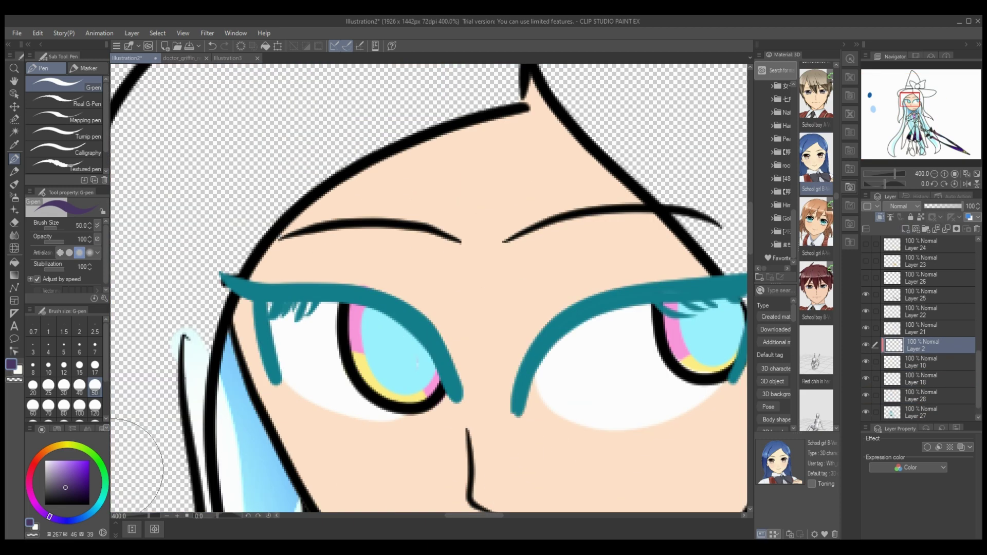
{"action": "left_click", "coordinate": [73, 494]}
{"action": "left_click", "coordinate": [15, 197]}
{"action": "left_click", "coordinate": [78, 499]}
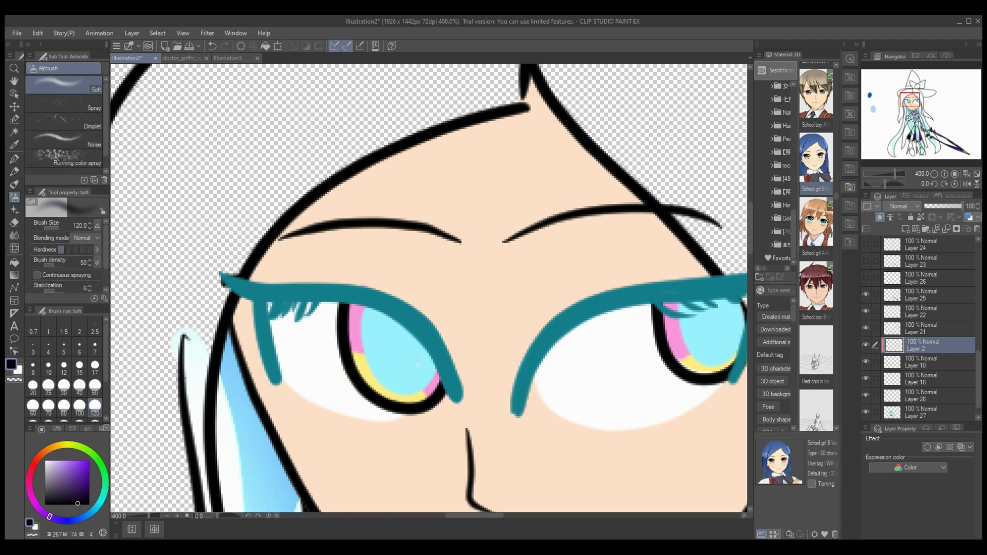
{"action": "left_click", "coordinate": [95, 366]}
{"action": "left_click", "coordinate": [89, 505]}
{"action": "mouse_move", "coordinate": [514, 390]}
{"action": "left_mouse_down"}
{"action": "mouse_move", "coordinate": [557, 341]}
{"action": "mouse_move", "coordinate": [681, 297]}
{"action": "mouse_move", "coordinate": [712, 273]}
{"action": "mouse_move", "coordinate": [530, 280]}
{"action": "mouse_move", "coordinate": [621, 221]}
{"action": "mouse_move", "coordinate": [588, 264]}
{"action": "mouse_move", "coordinate": [596, 260]}
{"action": "mouse_move", "coordinate": [509, 334]}
{"action": "mouse_move", "coordinate": [534, 406]}
{"action": "left_mouse_up"}
{"action": "mouse_move", "coordinate": [452, 381]}
{"action": "left_mouse_down"}
{"action": "mouse_move", "coordinate": [452, 257]}
{"action": "mouse_move", "coordinate": [352, 245]}
{"action": "mouse_move", "coordinate": [320, 248]}
{"action": "mouse_move", "coordinate": [308, 272]}
{"action": "mouse_move", "coordinate": [371, 250]}
{"action": "mouse_move", "coordinate": [417, 340]}
{"action": "mouse_move", "coordinate": [419, 287]}
{"action": "mouse_move", "coordinate": [319, 258]}
{"action": "mouse_move", "coordinate": [304, 278]}
{"action": "mouse_move", "coordinate": [450, 357]}
{"action": "mouse_move", "coordinate": [403, 292]}
{"action": "mouse_move", "coordinate": [330, 277]}
{"action": "mouse_move", "coordinate": [341, 265]}
{"action": "mouse_move", "coordinate": [453, 380]}
{"action": "mouse_move", "coordinate": [293, 273]}
{"action": "mouse_move", "coordinate": [442, 356]}
{"action": "mouse_move", "coordinate": [540, 328]}
{"action": "mouse_move", "coordinate": [550, 308]}
{"action": "mouse_move", "coordinate": [699, 268]}
{"action": "mouse_move", "coordinate": [525, 383]}
{"action": "mouse_move", "coordinate": [717, 289]}
{"action": "mouse_move", "coordinate": [678, 278]}
{"action": "left_mouse_up"}
- Add purple eyeshadow just above the teal lash lines of both eyes
{"action": "left_click", "coordinate": [35, 503]}
{"action": "left_click", "coordinate": [83, 481]}
- Erase the eyeshadow spilling above the brows and onto the nose bridge with the hard eraser at sizes 17 and 10
{"action": "key", "text": "e"}
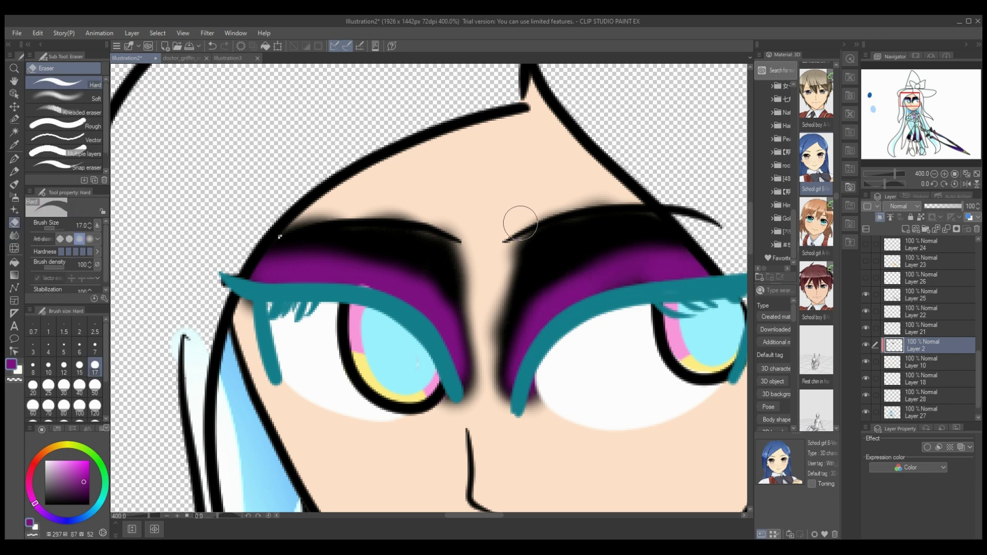
{"action": "mouse_move", "coordinate": [520, 223]}
{"action": "left_mouse_down"}
{"action": "mouse_move", "coordinate": [583, 194]}
{"action": "mouse_move", "coordinate": [685, 184]}
{"action": "left_mouse_up"}
{"action": "left_click", "coordinate": [48, 366]}
{"action": "mouse_move", "coordinate": [461, 229]}
{"action": "left_mouse_down"}
{"action": "mouse_move", "coordinate": [377, 201]}
{"action": "mouse_move", "coordinate": [468, 230]}
{"action": "mouse_move", "coordinate": [472, 374]}
{"action": "mouse_move", "coordinate": [503, 252]}
{"action": "mouse_move", "coordinate": [511, 436]}
{"action": "mouse_move", "coordinate": [485, 325]}
{"action": "mouse_move", "coordinate": [484, 448]}
{"action": "left_mouse_up"}
{"action": "key", "text": "ctrl+z"}
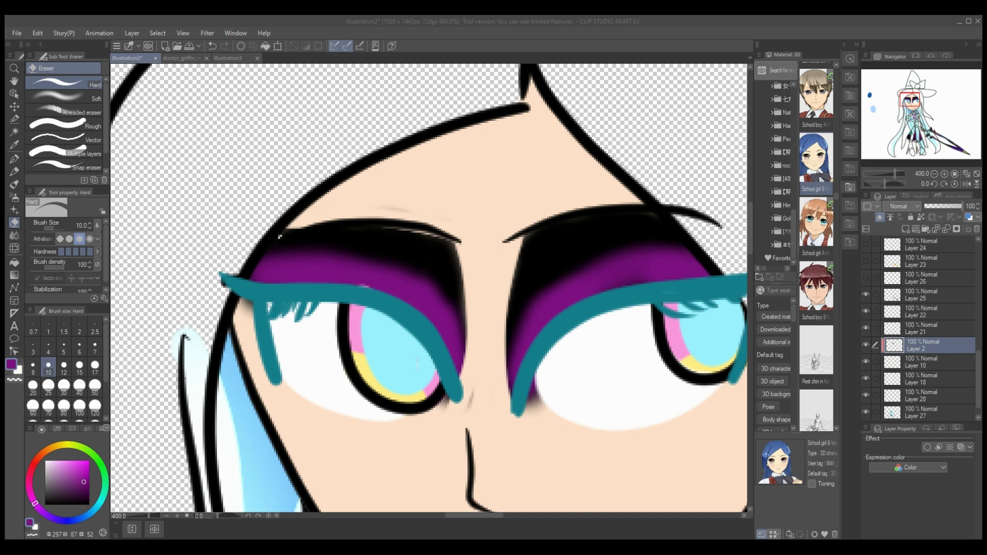
{"action": "left_click", "coordinate": [279, 237]}
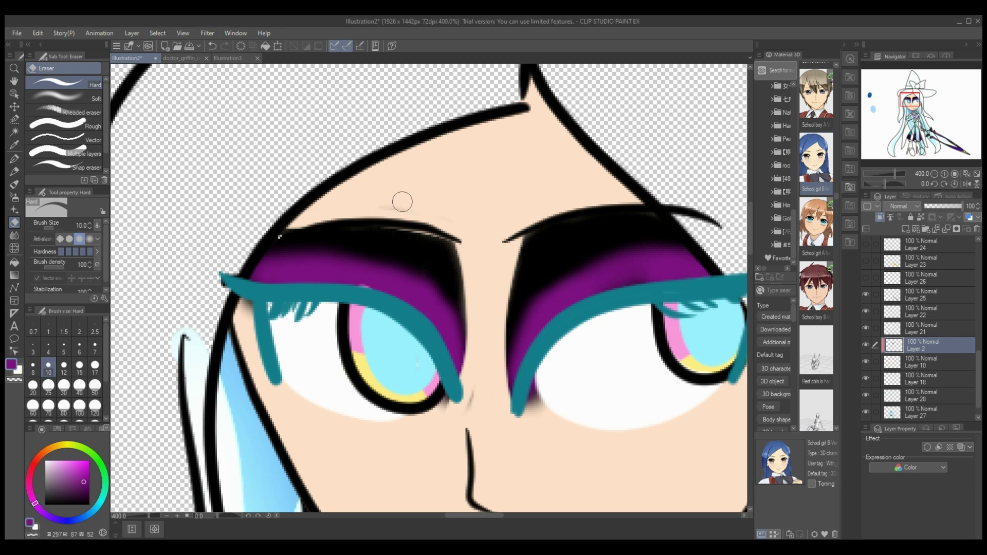
{"action": "mouse_move", "coordinate": [451, 402]}
{"action": "left_mouse_down"}
{"action": "mouse_move", "coordinate": [477, 387]}
{"action": "mouse_move", "coordinate": [541, 381]}
{"action": "mouse_move", "coordinate": [538, 390]}
{"action": "left_mouse_up"}
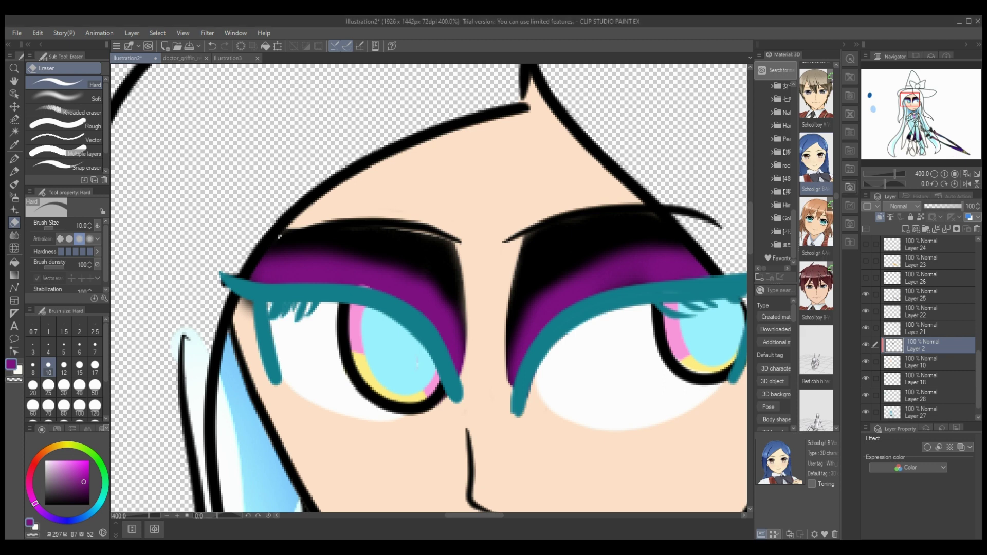
- Set the eyeshadow layer to Multiply and try to merge it down into Layer 10
{"action": "key", "text": "p"}
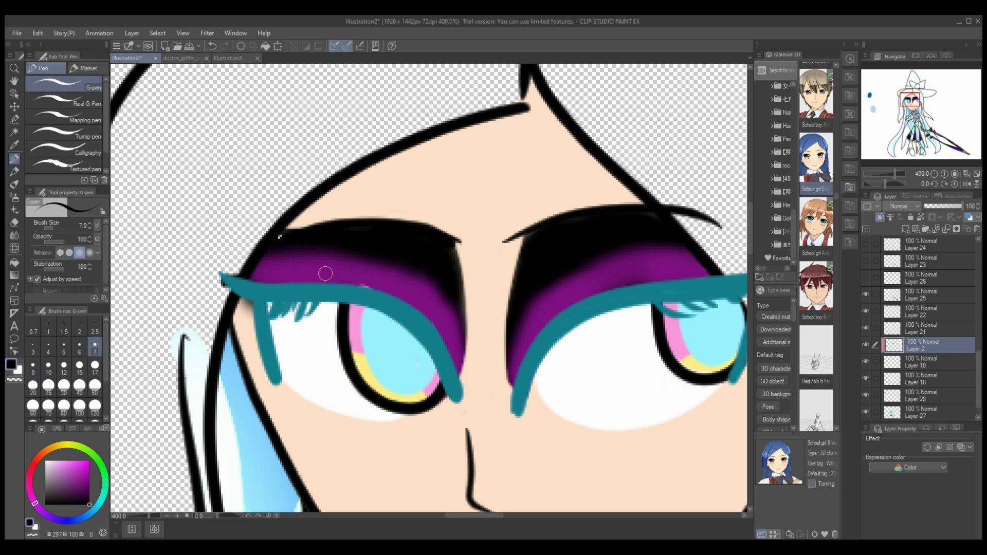
{"action": "left_click", "coordinate": [946, 229]}
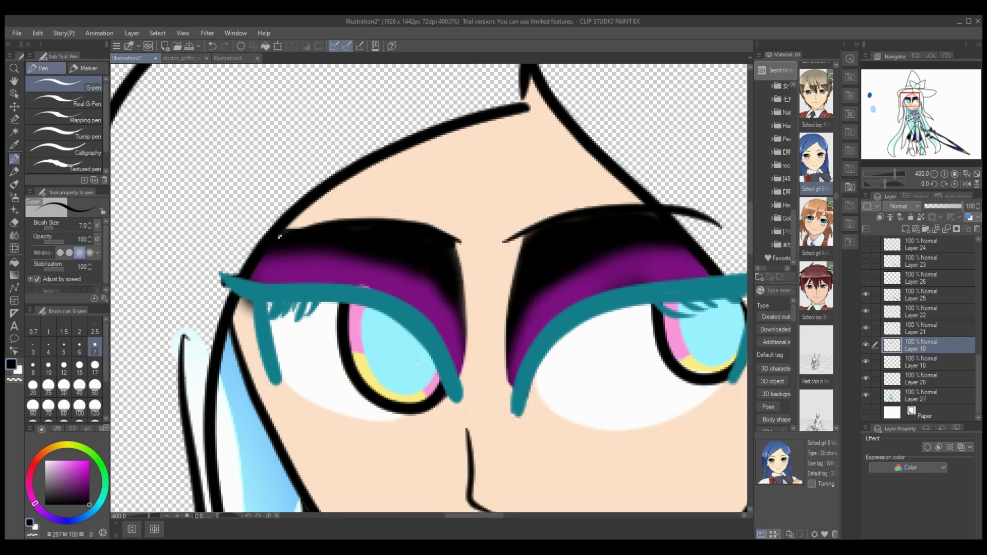
{"action": "key", "text": "ctrl+z"}
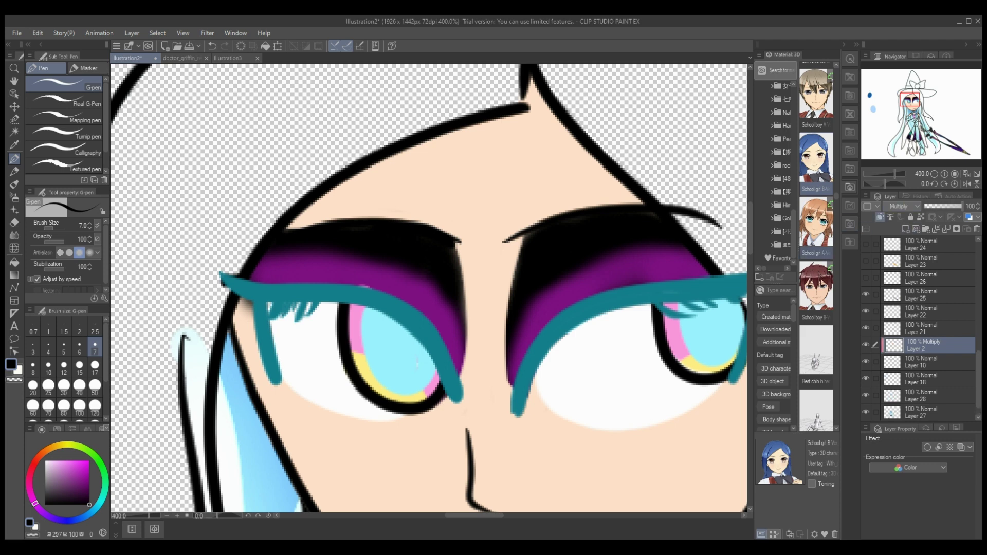
- Paint brown shadow from the hair parting down the forehead beside the nose bridge with the G-pen at size 17
{"action": "left_click", "coordinate": [71, 477]}
{"action": "left_click", "coordinate": [95, 365]}
{"action": "mouse_move", "coordinate": [539, 79]}
{"action": "left_mouse_down"}
{"action": "mouse_move", "coordinate": [522, 264]}
{"action": "mouse_move", "coordinate": [581, 302]}
{"action": "mouse_move", "coordinate": [699, 271]}
{"action": "left_mouse_up"}
{"action": "mouse_move", "coordinate": [529, 111]}
{"action": "left_mouse_down"}
{"action": "mouse_move", "coordinate": [513, 200]}
{"action": "mouse_move", "coordinate": [555, 154]}
{"action": "mouse_move", "coordinate": [601, 267]}
{"action": "mouse_move", "coordinate": [544, 352]}
{"action": "left_mouse_up"}
{"action": "left_click", "coordinate": [166, 516]}
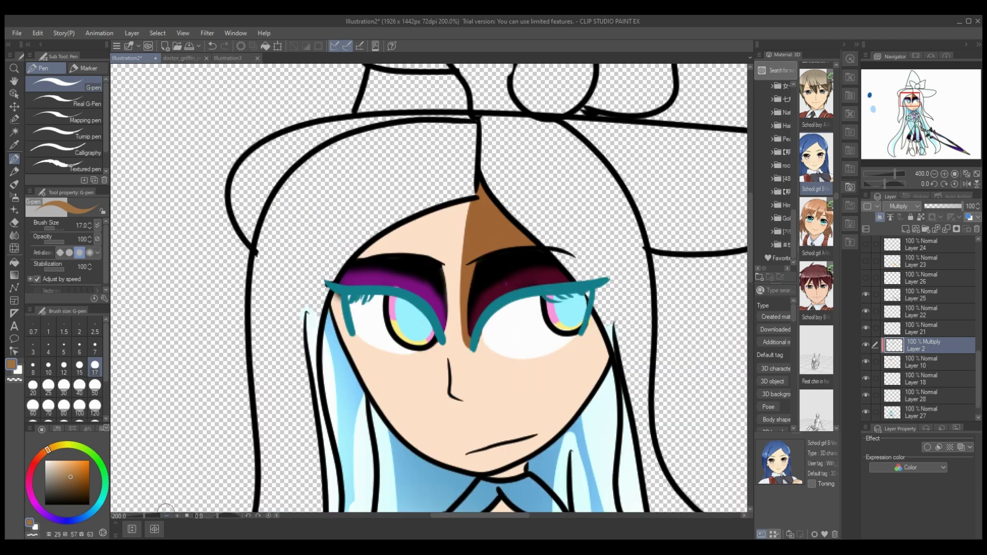
- Extend the brown shadow over the shaded cheek and chin and along the opposite forehead edge with the G-pen at size 50
{"action": "left_click_drag", "start_coordinate": [464, 286], "coordinate": [577, 422]}
{"action": "left_click", "coordinate": [94, 386]}
{"action": "left_click_drag", "start_coordinate": [497, 278], "coordinate": [537, 429]}
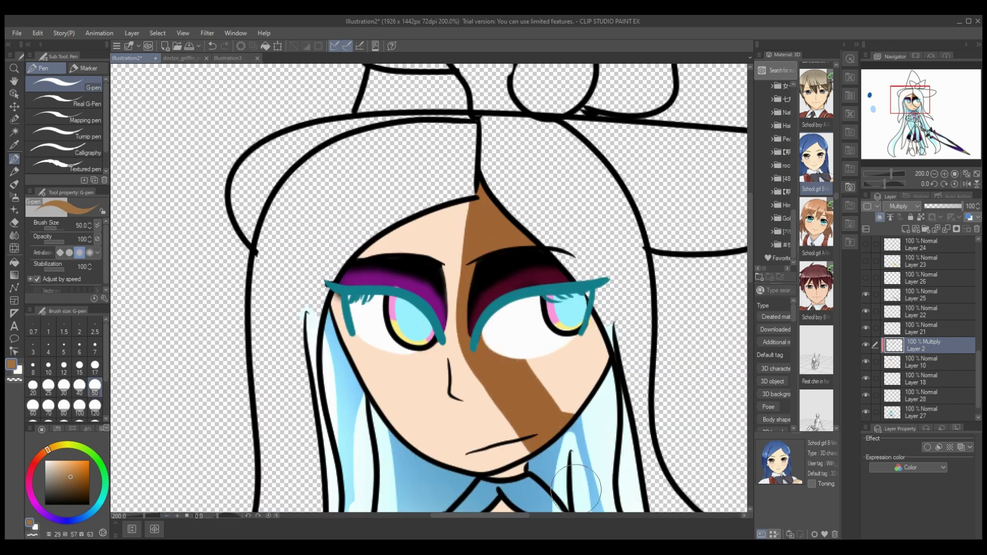
{"action": "left_click_drag", "start_coordinate": [549, 287], "coordinate": [581, 388]}
{"action": "left_click_drag", "start_coordinate": [538, 324], "coordinate": [556, 368]}
{"action": "mouse_move", "coordinate": [449, 201]}
{"action": "left_mouse_down"}
{"action": "mouse_move", "coordinate": [333, 273]}
{"action": "mouse_move", "coordinate": [316, 418]}
{"action": "left_mouse_up"}
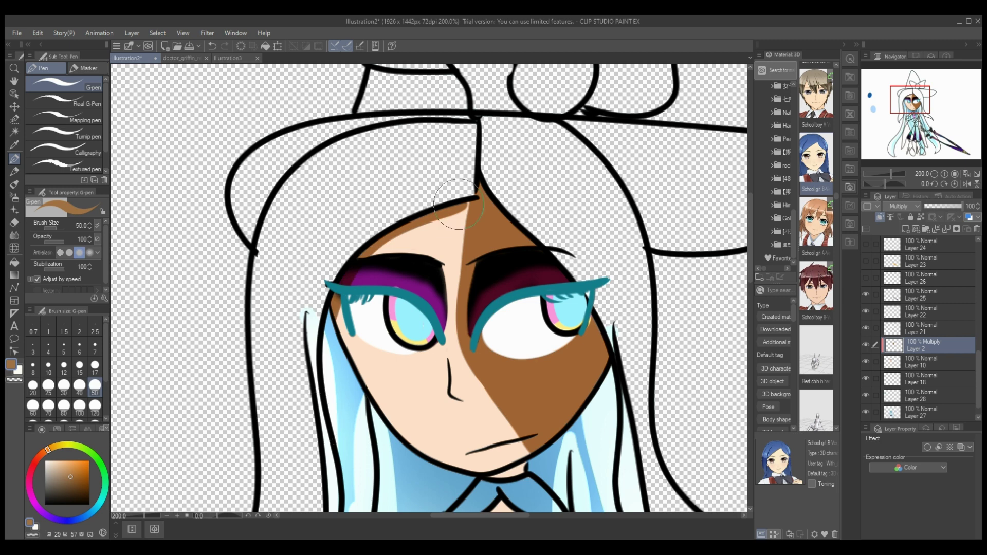
- Lower the Multiply face-shadow layer to 17% opacity and soften the shadow's edges with the Blur blending tool
{"action": "left_click", "coordinate": [930, 206]}
{"action": "left_click", "coordinate": [946, 229]}
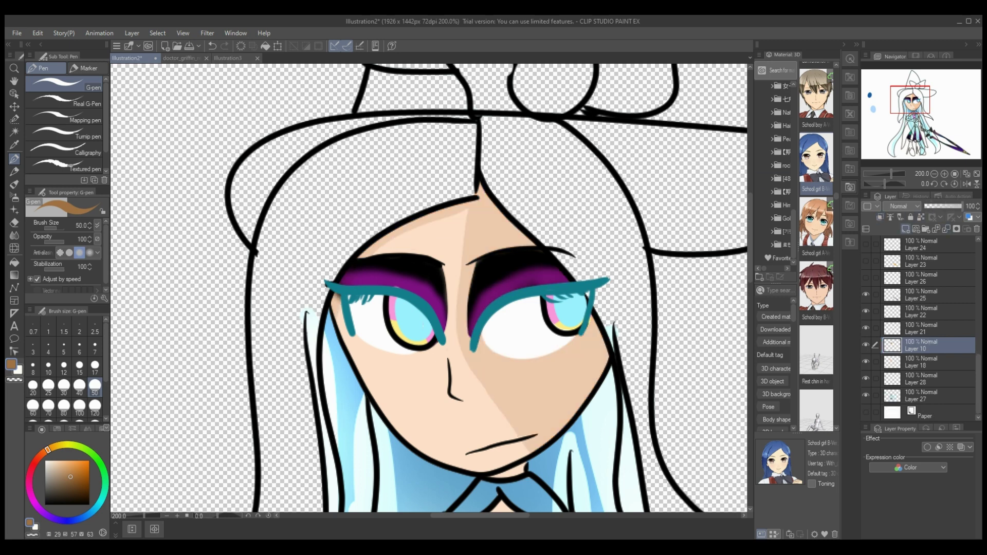
{"action": "left_click", "coordinate": [212, 46]}
{"action": "left_click", "coordinate": [14, 235]}
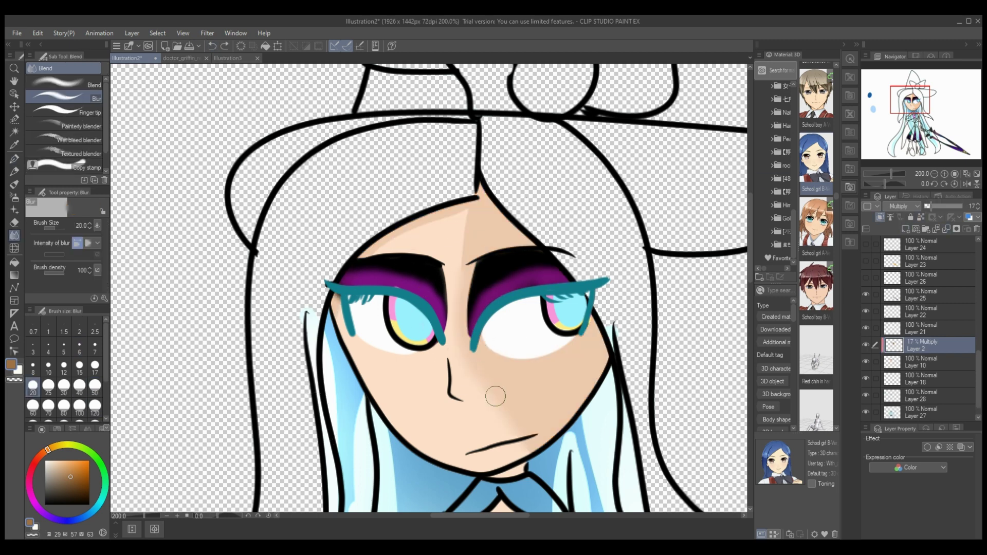
{"action": "key", "text": "ctrl+z"}
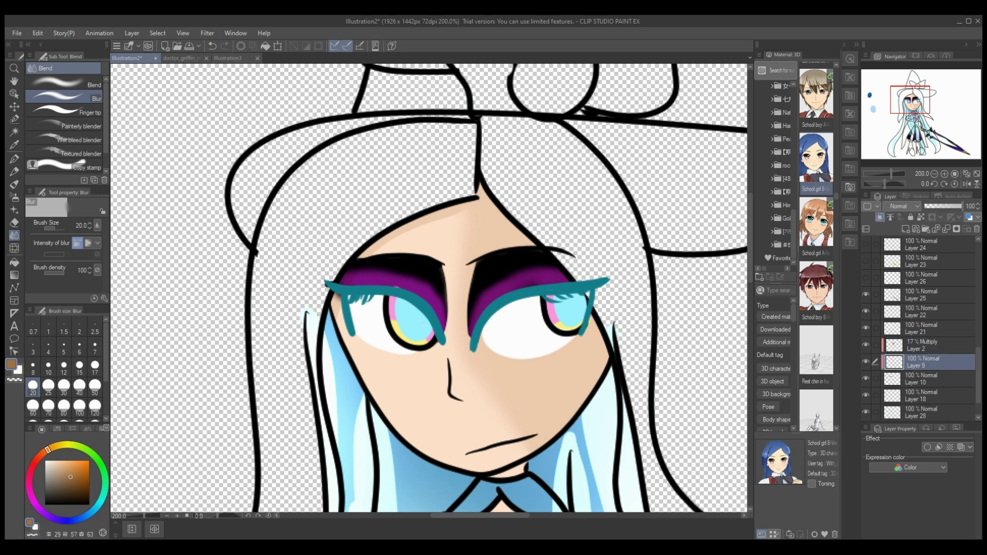
{"action": "left_click", "coordinate": [37, 458]}
{"action": "left_click", "coordinate": [89, 484]}
{"action": "left_click", "coordinate": [14, 159]}
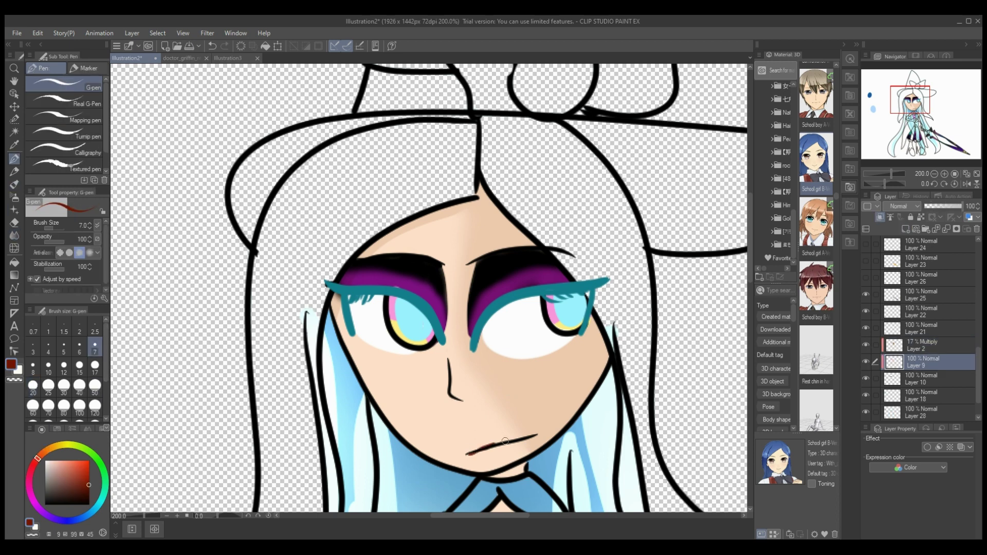
{"action": "left_click_drag", "start_coordinate": [472, 453], "coordinate": [531, 434]}
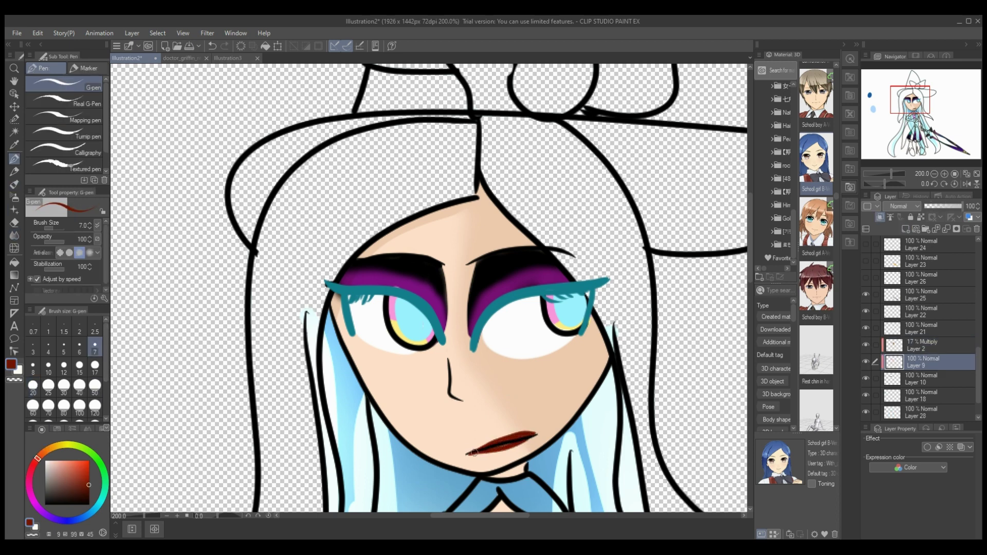
{"action": "key", "text": "ctrl+z"}
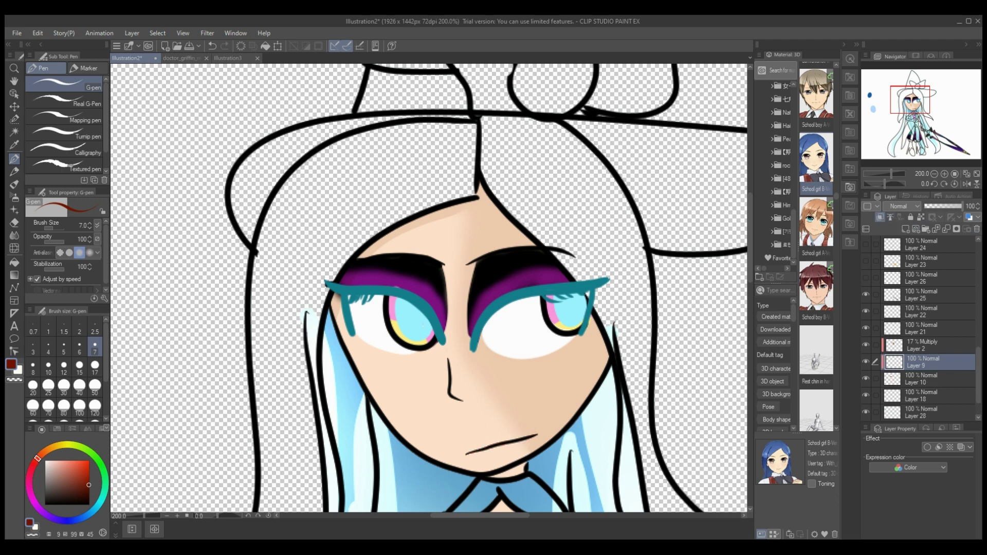
- Paint the lips light pink on Layer 9 with the G-pen and remove the layer's clipping
{"action": "left_click", "coordinate": [34, 501]}
{"action": "left_click", "coordinate": [62, 461]}
{"action": "left_click_drag", "start_coordinate": [750, 246], "coordinate": [750, 266]}
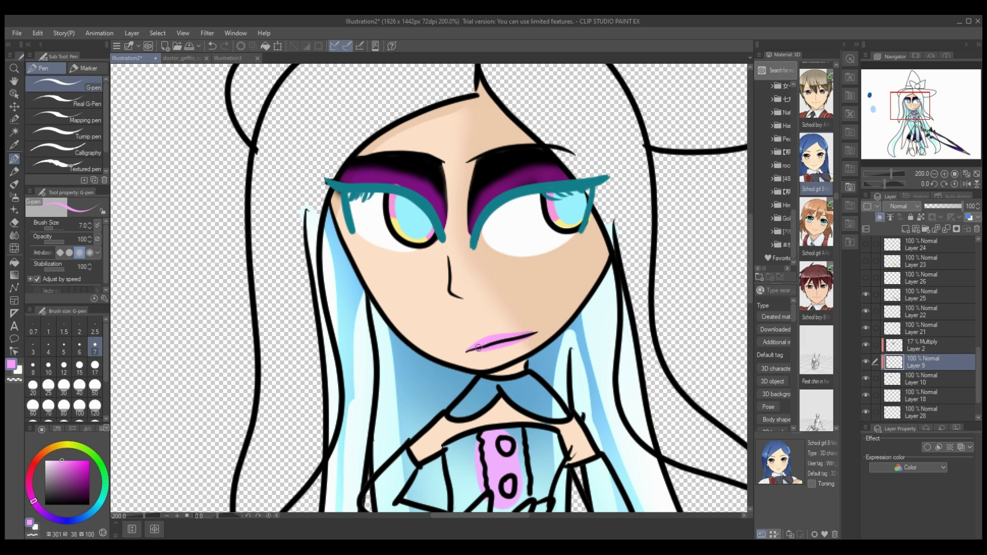
{"action": "left_click", "coordinate": [879, 217]}
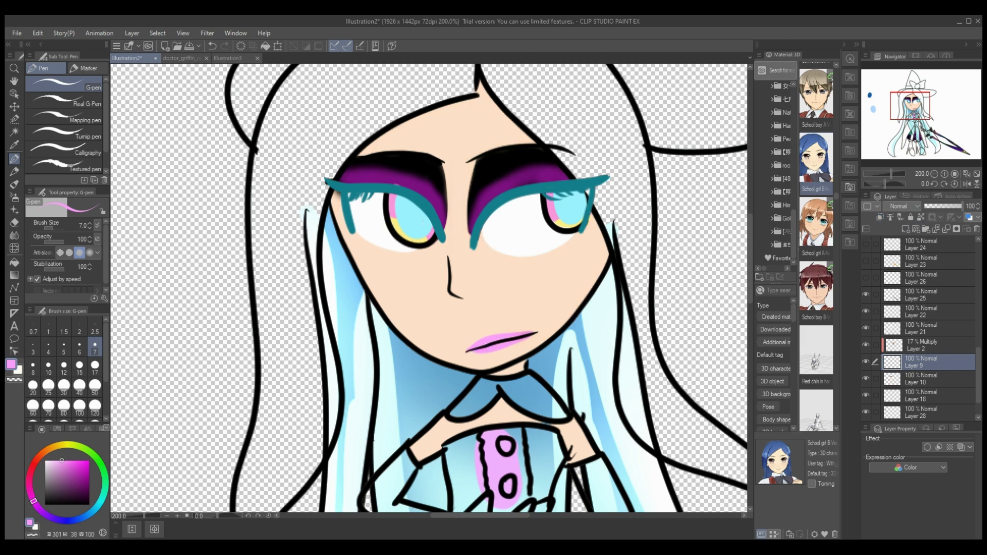
- Add a white highlight to the upper lip on a new clipped Add (Glow) layer at 41% opacity
{"action": "left_click", "coordinate": [905, 229]}
{"action": "left_click", "coordinate": [880, 217]}
{"action": "left_click", "coordinate": [45, 461]}
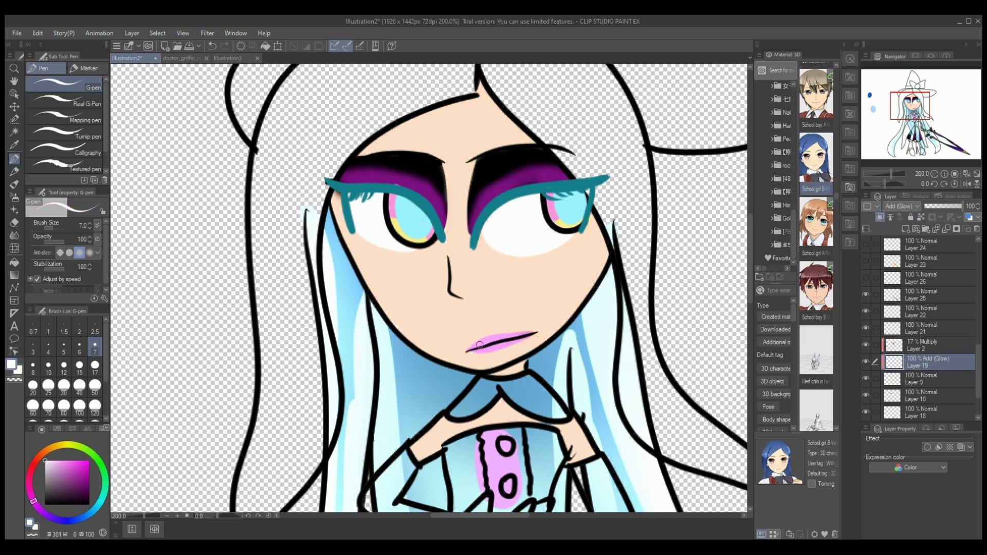
{"action": "left_click", "coordinate": [939, 206]}
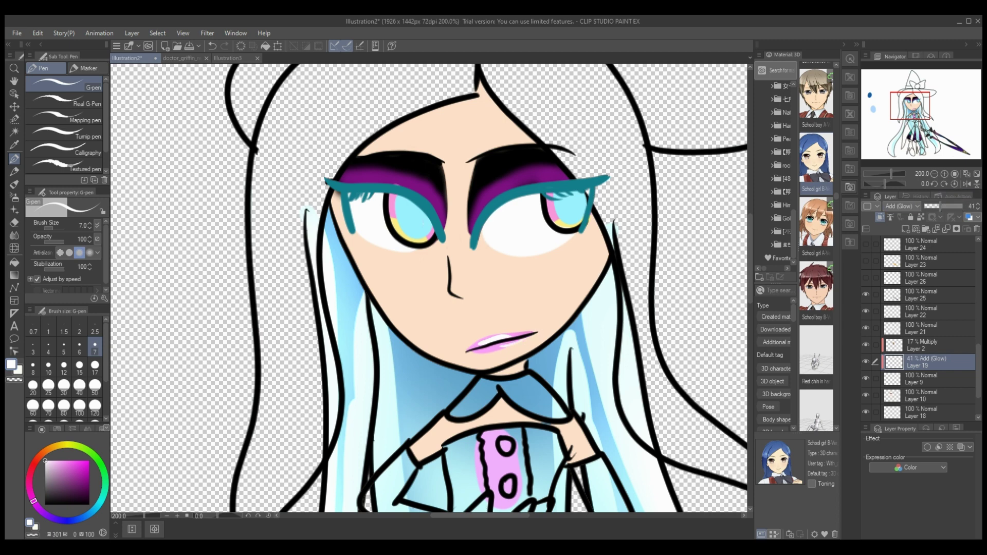
- Merge the lip highlight, lip colour and face-shadow layers down into Layer 10
{"action": "key", "text": "ctrl+e"}
{"action": "left_click", "coordinate": [926, 345], "text": "ctrl"}
{"action": "left_click", "coordinate": [925, 327], "text": "ctrl"}
{"action": "left_click", "coordinate": [925, 361]}
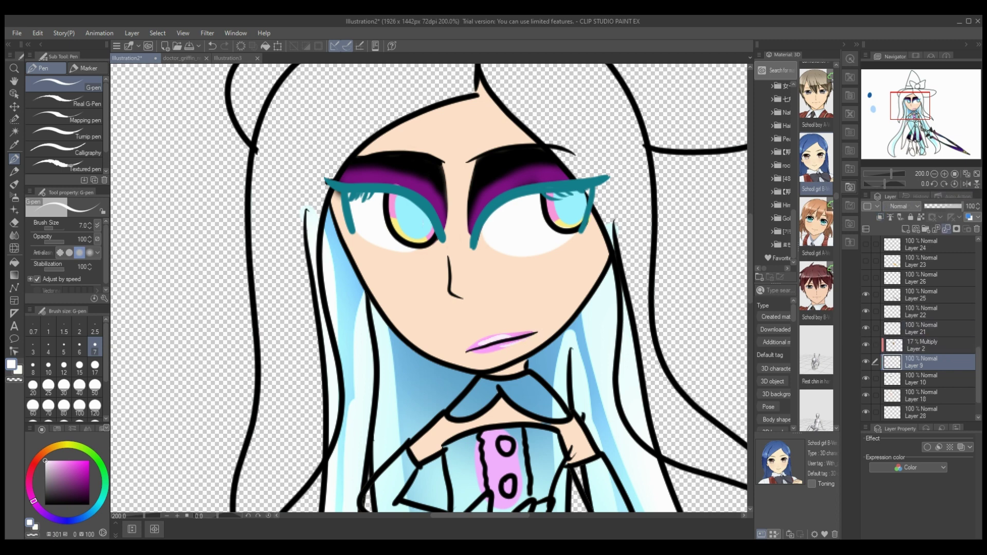
{"action": "key", "text": "ctrl+e"}
{"action": "left_click", "coordinate": [925, 345]}
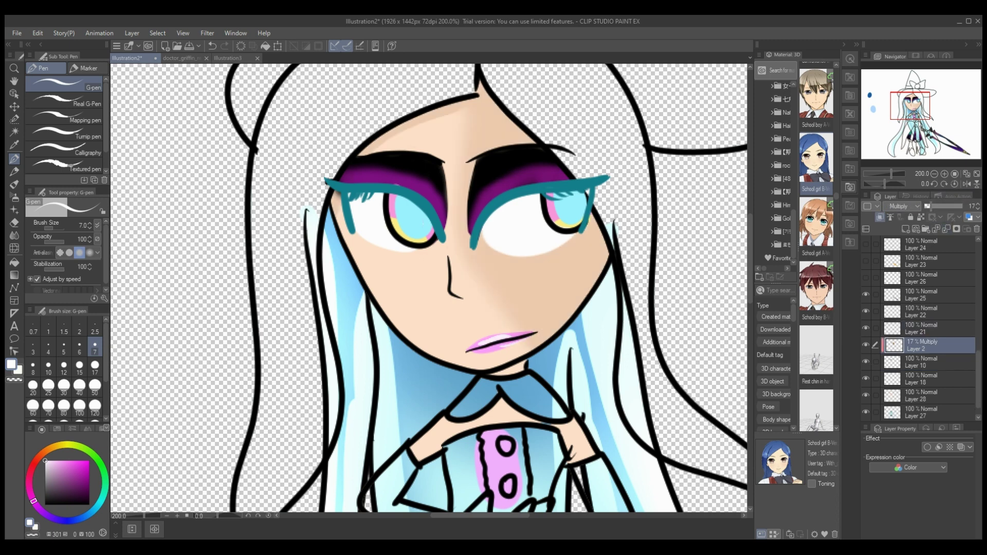
{"action": "key", "text": "Delete"}
- Add a clipped layer above Layer 22 and airbrush bright pink onto the iris rims of both eyes with the Soft brush at size 40
{"action": "left_click", "coordinate": [865, 312]}
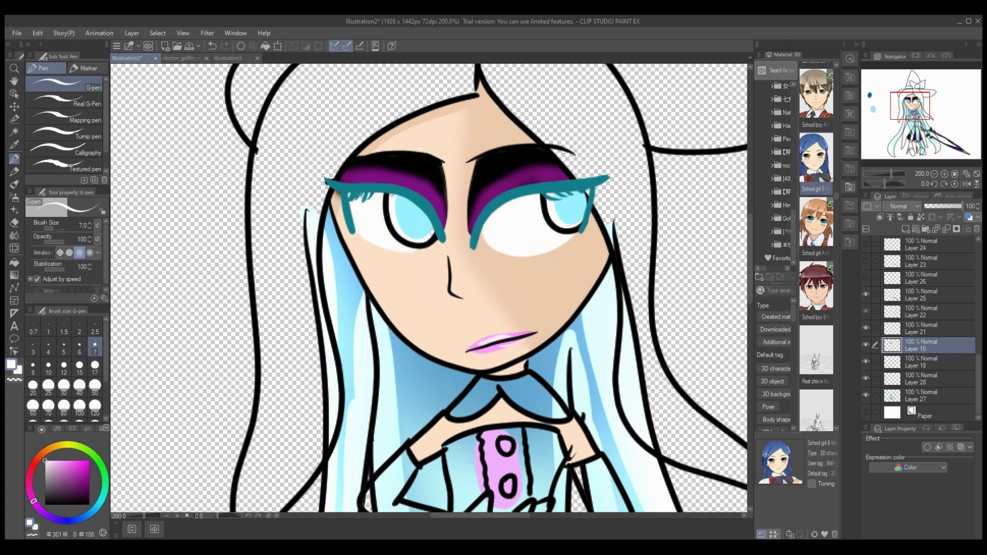
{"action": "left_click", "coordinate": [866, 312]}
{"action": "left_click", "coordinate": [925, 312]}
{"action": "left_click", "coordinate": [905, 229]}
{"action": "left_click", "coordinate": [879, 217]}
{"action": "left_click", "coordinate": [74, 473]}
{"action": "left_click_drag", "start_coordinate": [74, 473], "coordinate": [71, 463]}
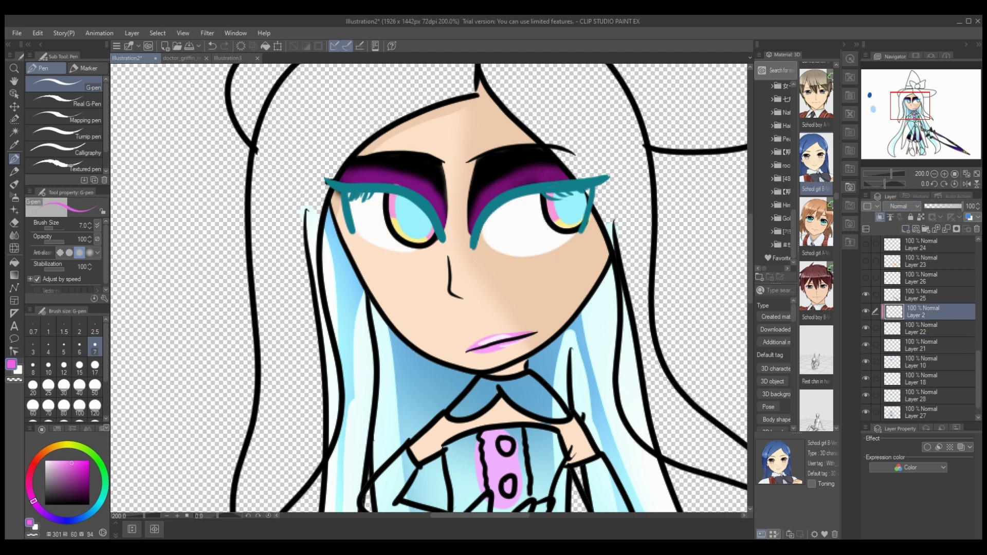
{"action": "left_click", "coordinate": [15, 197]}
{"action": "left_click", "coordinate": [79, 387]}
{"action": "left_click_drag", "start_coordinate": [405, 189], "coordinate": [392, 200]}
{"action": "left_click_drag", "start_coordinate": [542, 196], "coordinate": [554, 214]}
- Merge the pink airbrush layer and Layer 22 down into Layer 21
{"action": "left_click", "coordinate": [925, 328]}
{"action": "key", "text": "ctrl+z"}
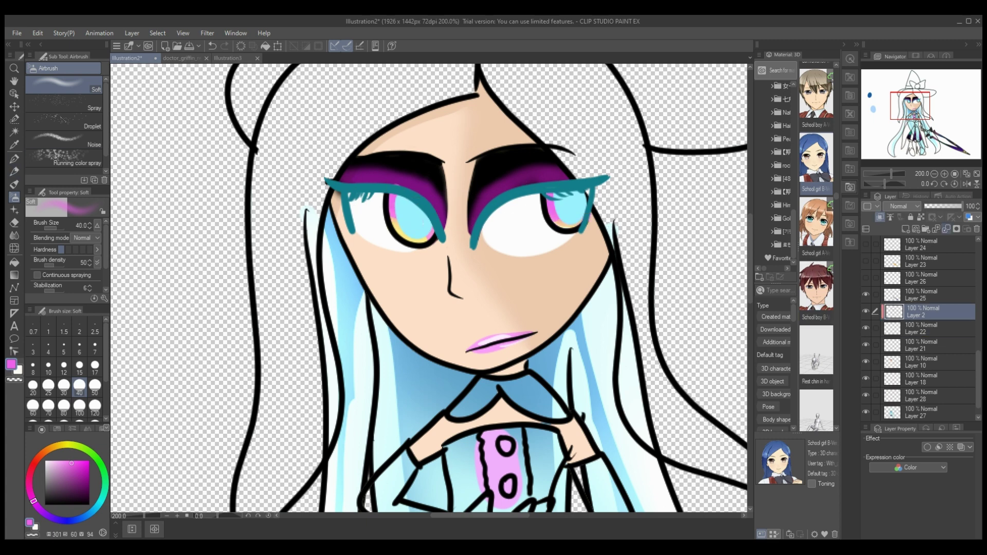
{"action": "key", "text": "e"}
{"action": "left_click", "coordinate": [946, 229]}
- Add a clipped Multiply layer above Layer 21 and paint purple shadow under the viewer's-left lash line with the G-pen at size 17
{"action": "left_click", "coordinate": [906, 229]}
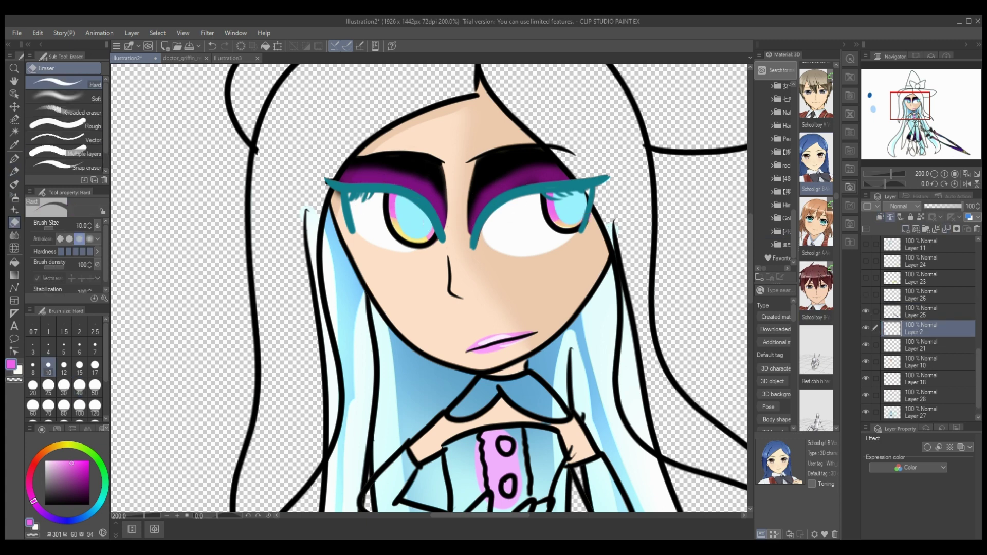
{"action": "left_click", "coordinate": [880, 218]}
{"action": "left_click", "coordinate": [904, 206]}
{"action": "left_click", "coordinate": [900, 235]}
{"action": "left_click", "coordinate": [75, 482]}
{"action": "key", "text": "p"}
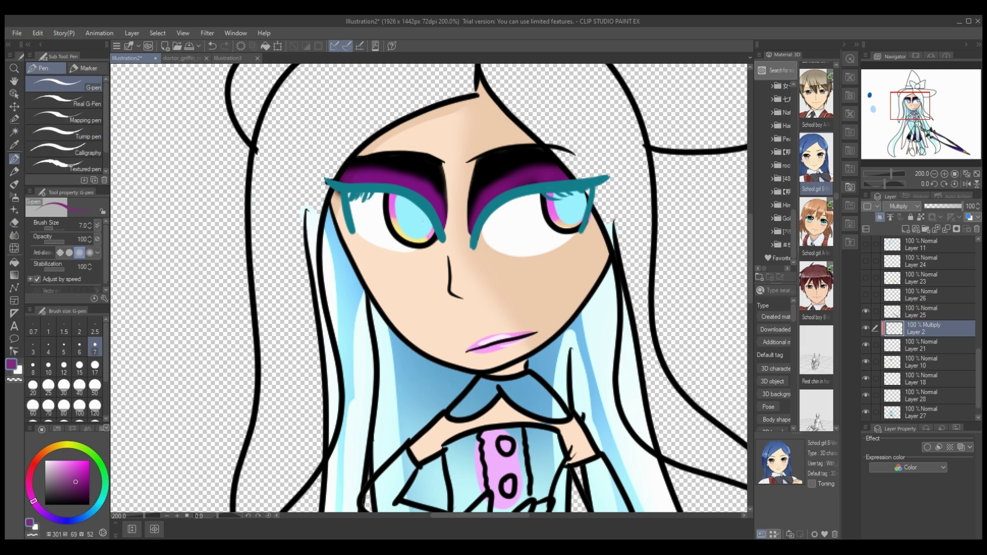
{"action": "left_click", "coordinate": [95, 365]}
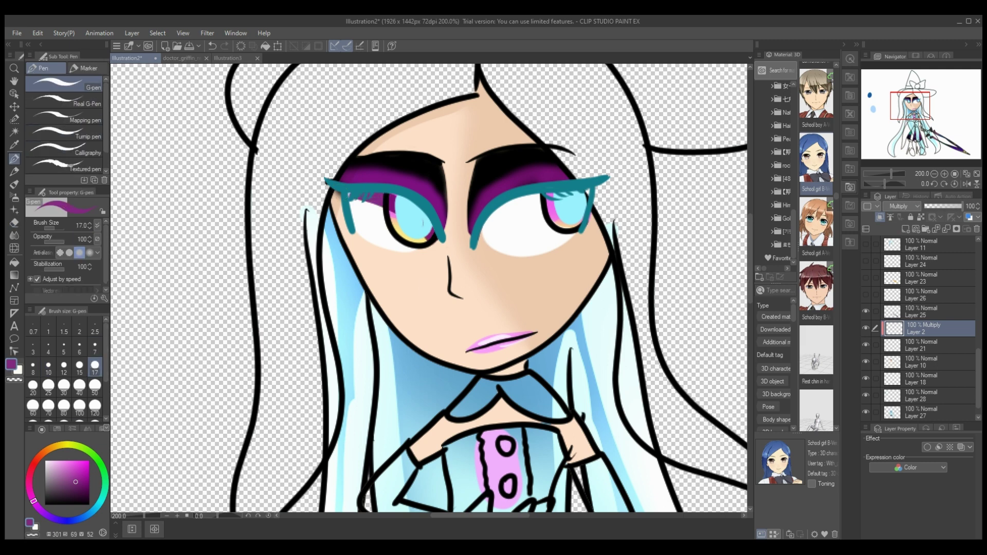
- Identify and select Layer 7 with the iris colour and sample the light blue from the iris
{"action": "scroll", "coordinate": [920, 327], "scroll_direction": "up", "scroll_amount": 3}
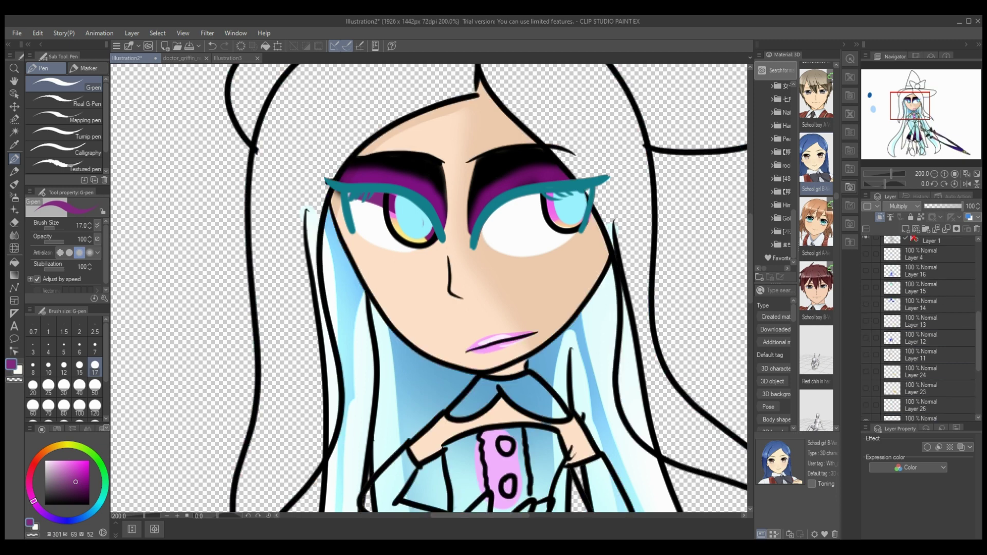
{"action": "scroll", "coordinate": [920, 328], "scroll_direction": "up", "scroll_amount": 3}
{"action": "left_click", "coordinate": [866, 314]}
{"action": "left_click", "coordinate": [866, 313]}
{"action": "left_click", "coordinate": [925, 314]}
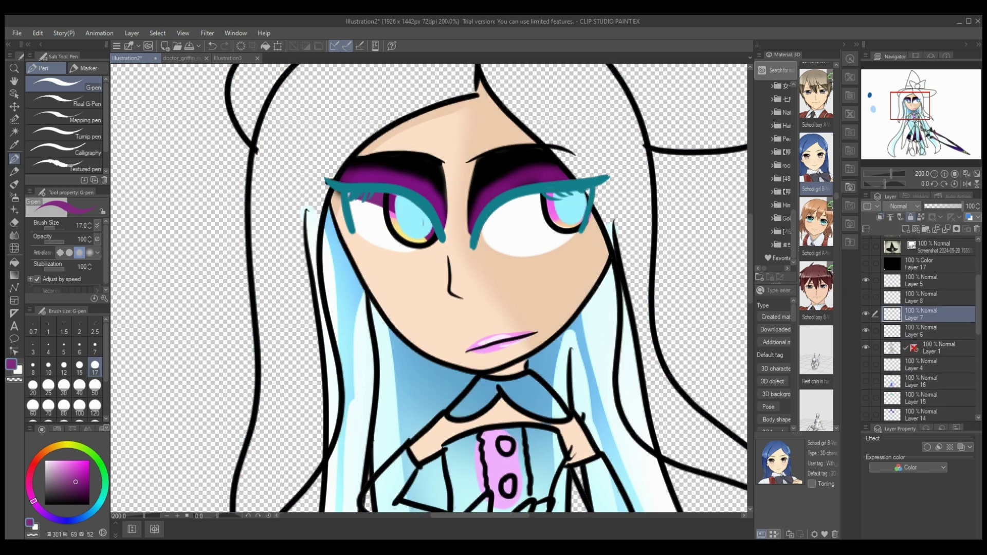
{"action": "left_click", "coordinate": [14, 145]}
{"action": "left_click", "coordinate": [19, 370]}
{"action": "left_click", "coordinate": [411, 209]}
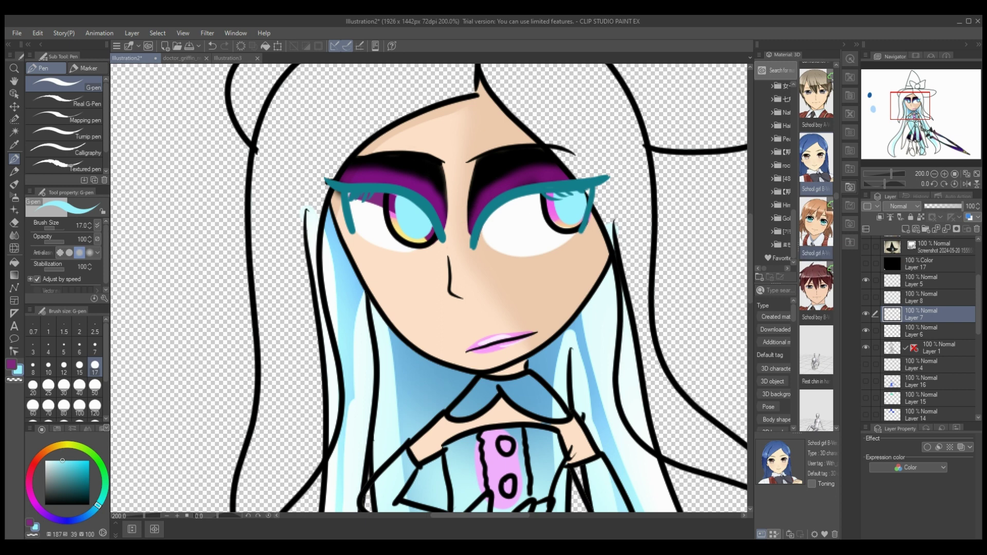
- Add a clipped Multiply layer above Layer 7, paint purple shadow over the viewer's-left iris and lower the layer to 29% opacity
{"action": "left_click", "coordinate": [905, 229]}
{"action": "left_click", "coordinate": [879, 217]}
{"action": "left_click", "coordinate": [903, 206]}
{"action": "left_click", "coordinate": [899, 236]}
{"action": "left_click", "coordinate": [11, 365]}
{"action": "mouse_move", "coordinate": [443, 240]}
{"action": "left_mouse_down"}
{"action": "mouse_move", "coordinate": [399, 204]}
{"action": "mouse_move", "coordinate": [413, 191]}
{"action": "left_mouse_up"}
{"action": "left_click", "coordinate": [935, 206]}
- Paint purple shadow on the white of the viewer's-right eye on the Multiply Layer 2 and reduce the layer to 50% opacity
{"action": "left_click_drag", "start_coordinate": [978, 303], "coordinate": [978, 322]}
{"action": "scroll", "coordinate": [890, 265], "scroll_direction": "down", "scroll_amount": 5}
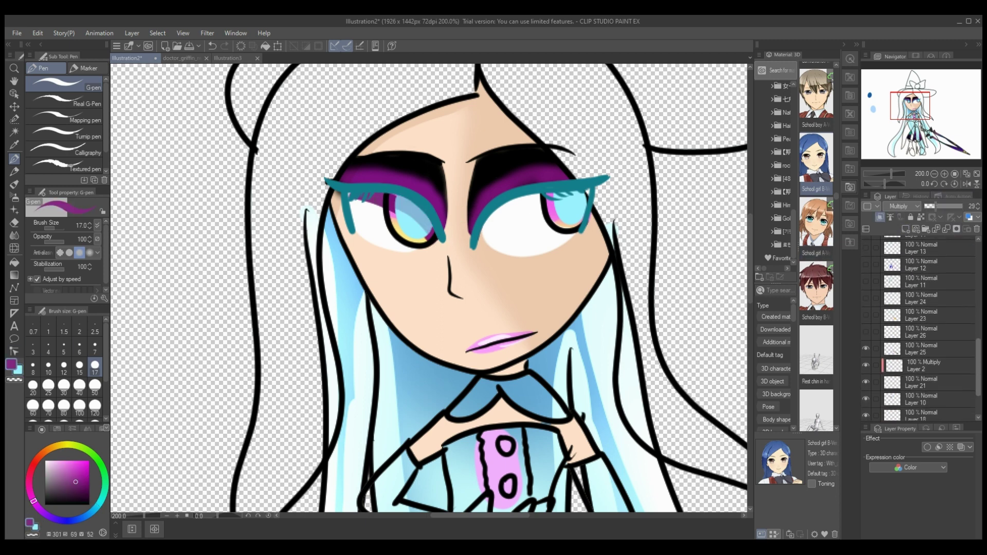
{"action": "left_click", "coordinate": [920, 366]}
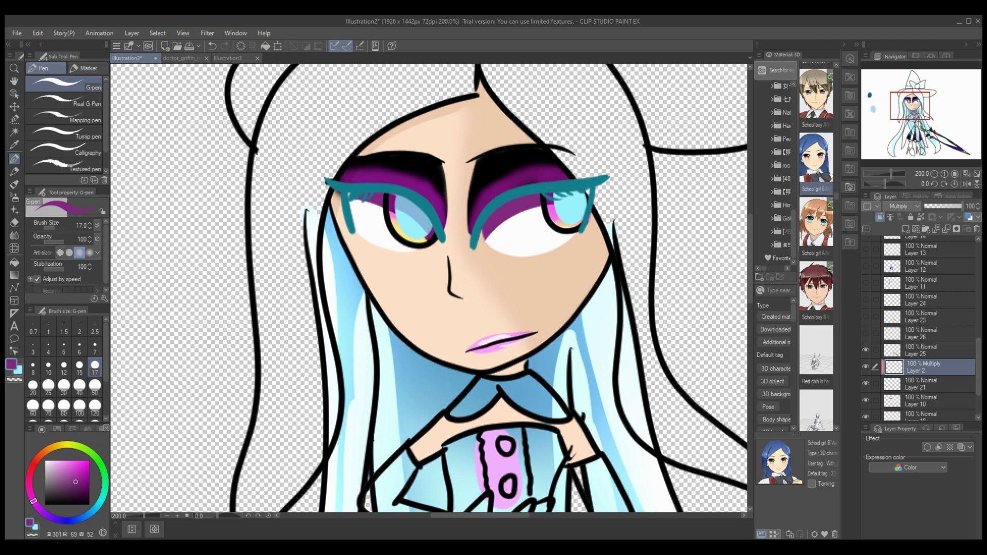
{"action": "left_click", "coordinate": [941, 206]}
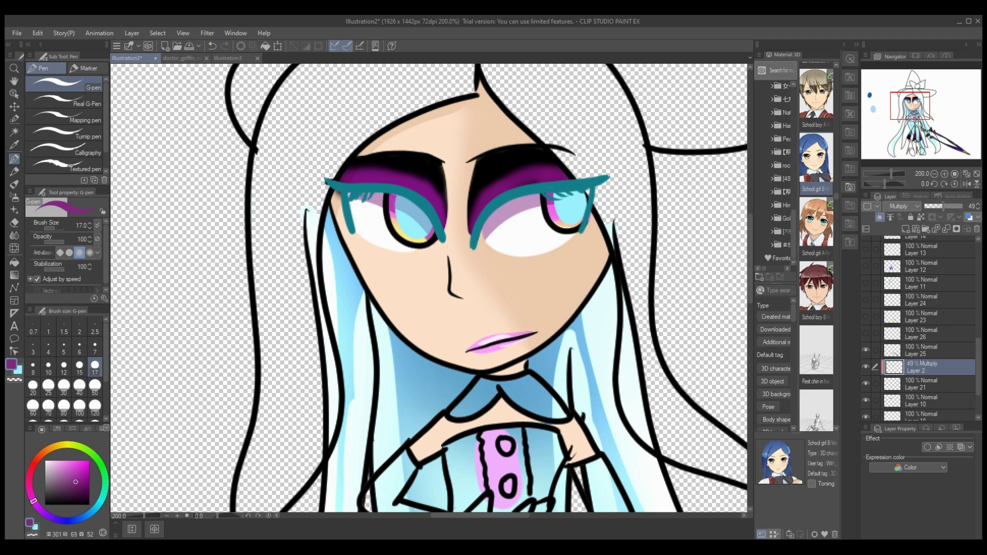
- Set the iris-shadow Layer 9 to 50% opacity and paint purple shadow over the top of the viewer's-right iris
{"action": "scroll", "coordinate": [920, 329], "scroll_direction": "up", "scroll_amount": 5}
{"action": "left_click", "coordinate": [925, 248]}
{"action": "left_click", "coordinate": [938, 206]}
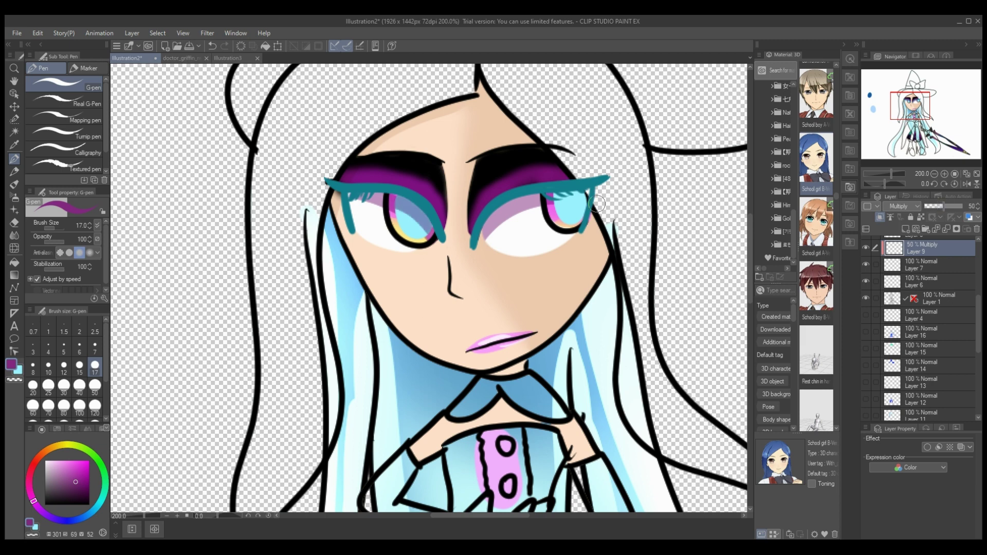
{"action": "left_click_drag", "start_coordinate": [554, 192], "coordinate": [576, 197]}
- Fill in the inner corner of the viewer's-right eye with white on Layer 21 using the G-pen at size 7
{"action": "left_click_drag", "start_coordinate": [977, 324], "coordinate": [978, 373]}
{"action": "left_click", "coordinate": [925, 365]}
{"action": "left_click", "coordinate": [45, 461]}
{"action": "left_click", "coordinate": [94, 349]}
{"action": "mouse_move", "coordinate": [482, 231]}
{"action": "left_mouse_down"}
{"action": "mouse_move", "coordinate": [540, 254]}
{"action": "mouse_move", "coordinate": [492, 248]}
{"action": "left_mouse_up"}
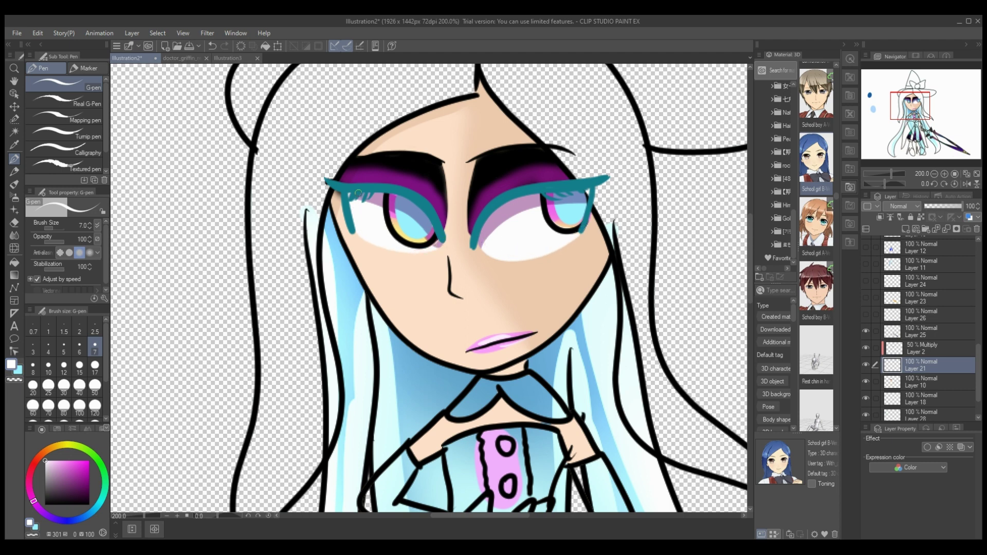
- Merge the eye-white shadow into Layer 21 and the iris shadow and Layer 7 down into Layer 6
{"action": "left_click", "coordinate": [925, 348]}
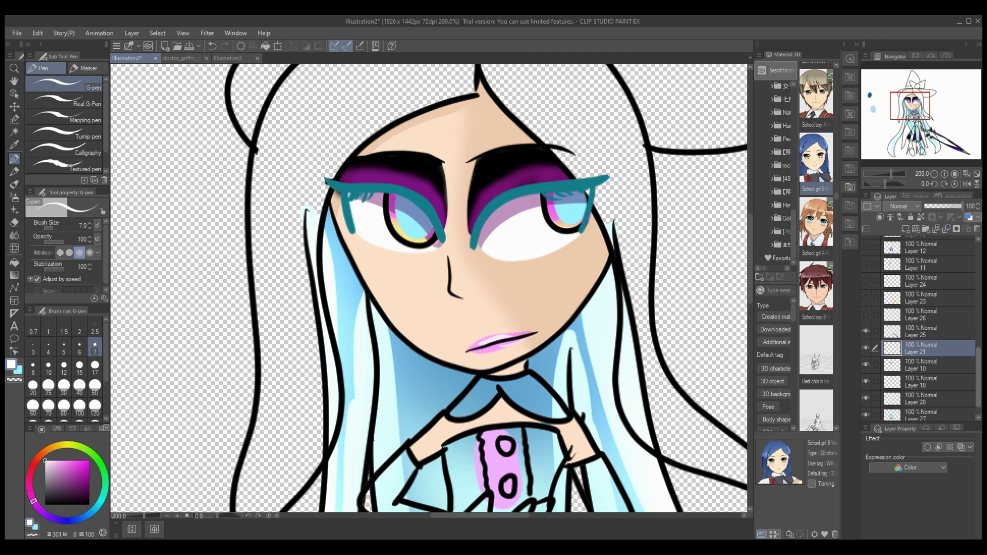
{"action": "left_click_drag", "start_coordinate": [978, 371], "coordinate": [977, 325]}
{"action": "left_click", "coordinate": [925, 250]}
{"action": "left_click", "coordinate": [946, 229]}
{"action": "left_click", "coordinate": [946, 229]}
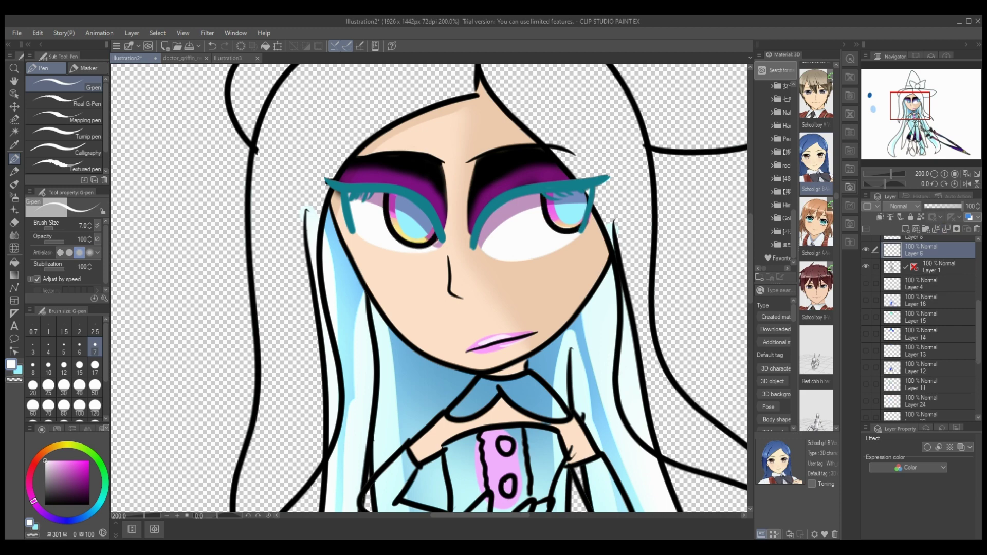
- Zoom out to the full figure and show Layer 11 with the front hair colours
{"action": "left_click", "coordinate": [886, 174]}
{"action": "left_click_drag", "start_coordinate": [750, 267], "coordinate": [750, 309]}
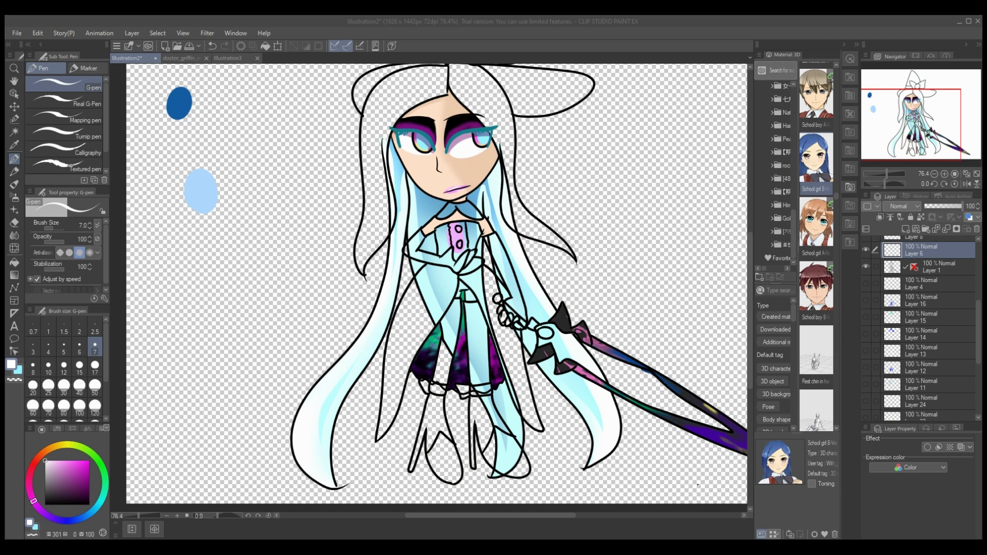
{"action": "left_click", "coordinate": [710, 386]}
{"action": "left_click", "coordinate": [865, 300]}
{"action": "left_click", "coordinate": [865, 300]}
{"action": "left_click", "coordinate": [866, 384]}
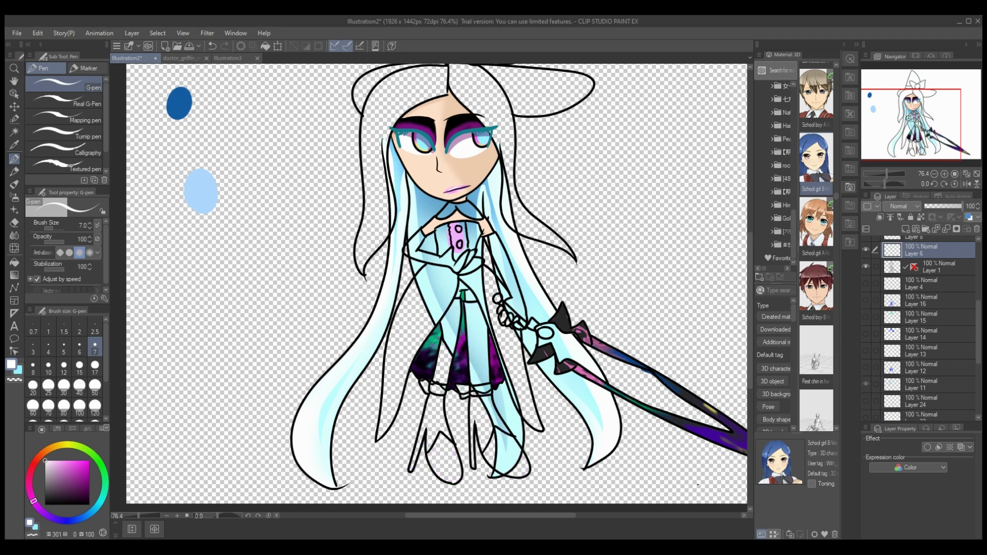
- Add a clipped Multiply layer above the front hair's Layer 11 and sample the dark blue swatch for the pen
{"action": "left_click", "coordinate": [932, 385]}
{"action": "left_click", "coordinate": [905, 229]}
{"action": "left_click", "coordinate": [880, 217]}
{"action": "key", "text": "i"}
{"action": "left_click", "coordinate": [178, 98]}
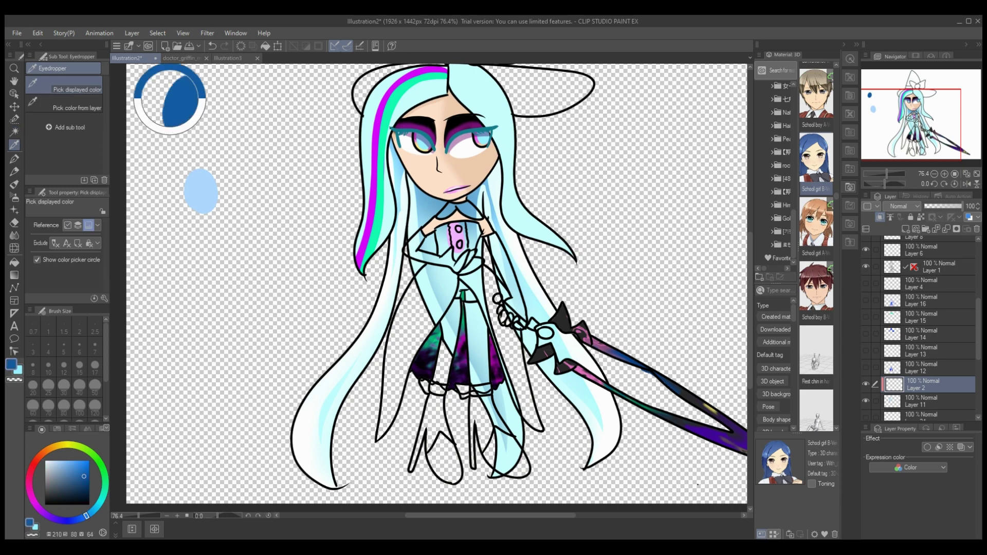
{"action": "scroll", "coordinate": [437, 288], "scroll_direction": "up", "scroll_amount": 3}
{"action": "key", "text": "p"}
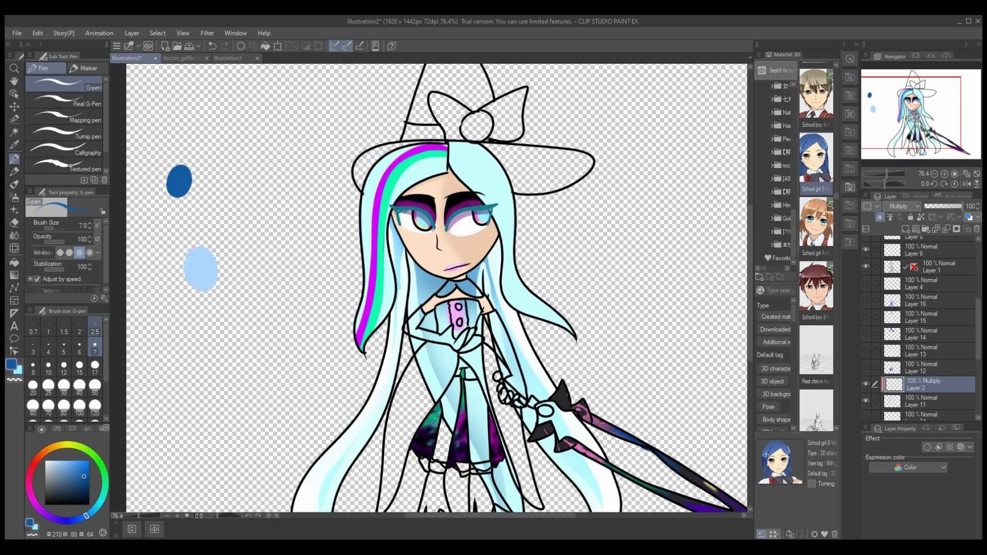
- Paint dark blue shadows along the edges of the front hair on both sides with the G-pen at size 25
{"action": "left_click_drag", "start_coordinate": [450, 157], "coordinate": [583, 340]}
{"action": "left_click", "coordinate": [49, 385]}
{"action": "mouse_move", "coordinate": [451, 143]}
{"action": "left_mouse_down"}
{"action": "mouse_move", "coordinate": [509, 281]}
{"action": "mouse_move", "coordinate": [576, 338]}
{"action": "left_mouse_up"}
{"action": "left_click_drag", "start_coordinate": [504, 274], "coordinate": [548, 309]}
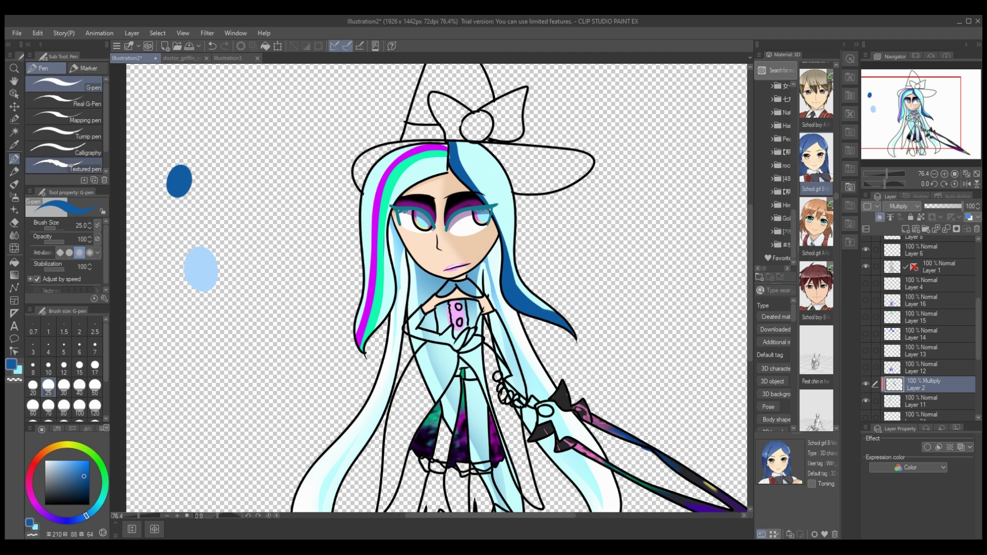
{"action": "mouse_move", "coordinate": [445, 148]}
{"action": "left_mouse_down"}
{"action": "mouse_move", "coordinate": [371, 287]}
{"action": "mouse_move", "coordinate": [360, 349]}
{"action": "left_mouse_up"}
{"action": "mouse_move", "coordinate": [376, 167]}
{"action": "left_mouse_down"}
{"action": "mouse_move", "coordinate": [359, 336]}
{"action": "mouse_move", "coordinate": [375, 252]}
{"action": "mouse_move", "coordinate": [443, 150]}
{"action": "left_mouse_up"}
- Blur the front hair shadows with a size 50 brush and set their layer to 23% opacity
{"action": "left_click", "coordinate": [15, 236]}
{"action": "mouse_move", "coordinate": [453, 146]}
{"action": "left_mouse_down"}
{"action": "mouse_move", "coordinate": [536, 304]}
{"action": "mouse_move", "coordinate": [561, 320]}
{"action": "left_mouse_up"}
{"action": "left_click_drag", "start_coordinate": [504, 238], "coordinate": [508, 257]}
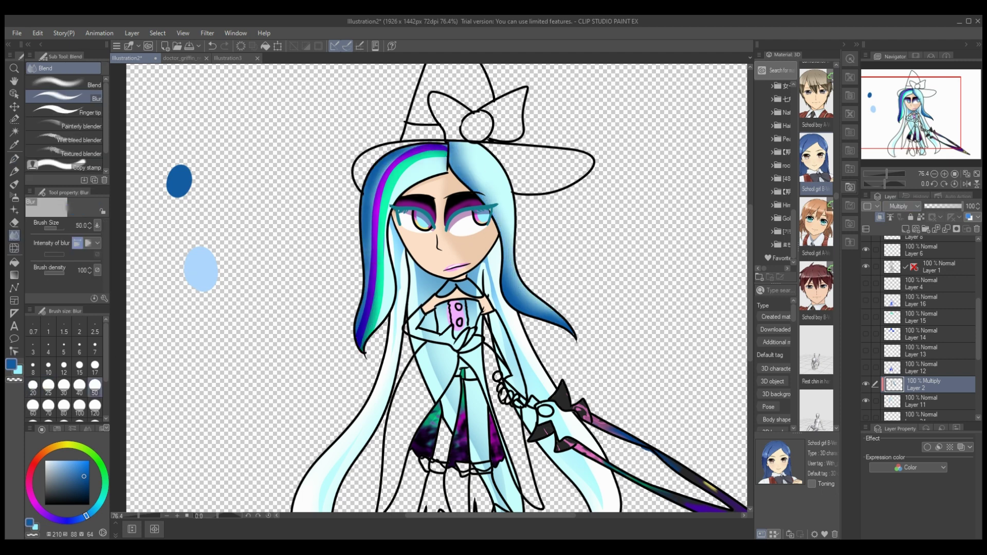
{"action": "left_click", "coordinate": [933, 206]}
- Add a clipped Add (Glow) layer over the hair shadows and sample the light blue swatch for the pen
{"action": "left_click", "coordinate": [906, 229]}
{"action": "left_click", "coordinate": [879, 217]}
{"action": "left_click", "coordinate": [903, 206]}
{"action": "left_click", "coordinate": [903, 328]}
{"action": "left_click", "coordinate": [14, 145]}
{"action": "left_click", "coordinate": [201, 269]}
{"action": "left_click", "coordinate": [14, 159]}
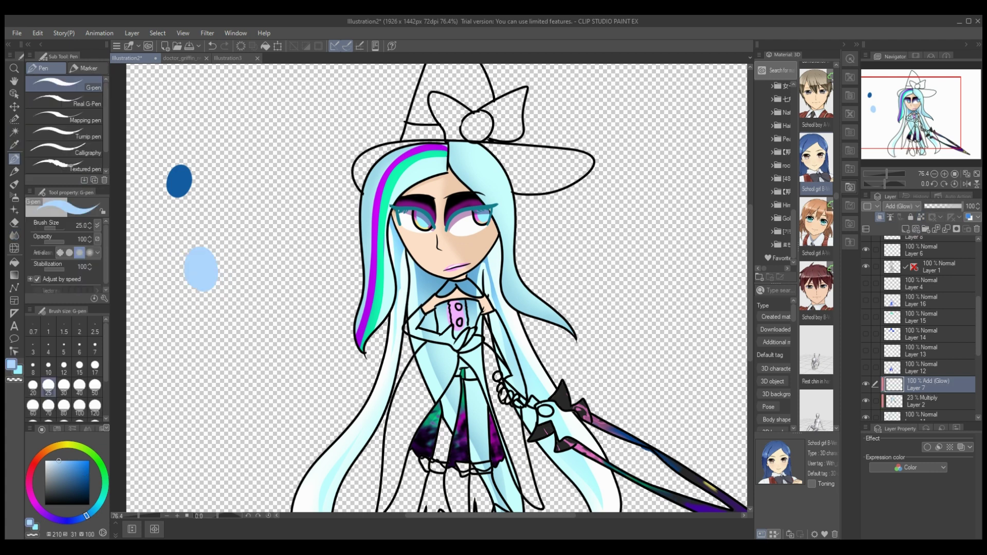
- Paint a light blue highlight band across the front hair at eyebrow height, widening it with the G-pen at size 50
{"action": "left_click", "coordinate": [95, 366]}
{"action": "left_click_drag", "start_coordinate": [362, 185], "coordinate": [510, 176]}
{"action": "left_click", "coordinate": [95, 386]}
{"action": "left_click_drag", "start_coordinate": [360, 199], "coordinate": [451, 200]}
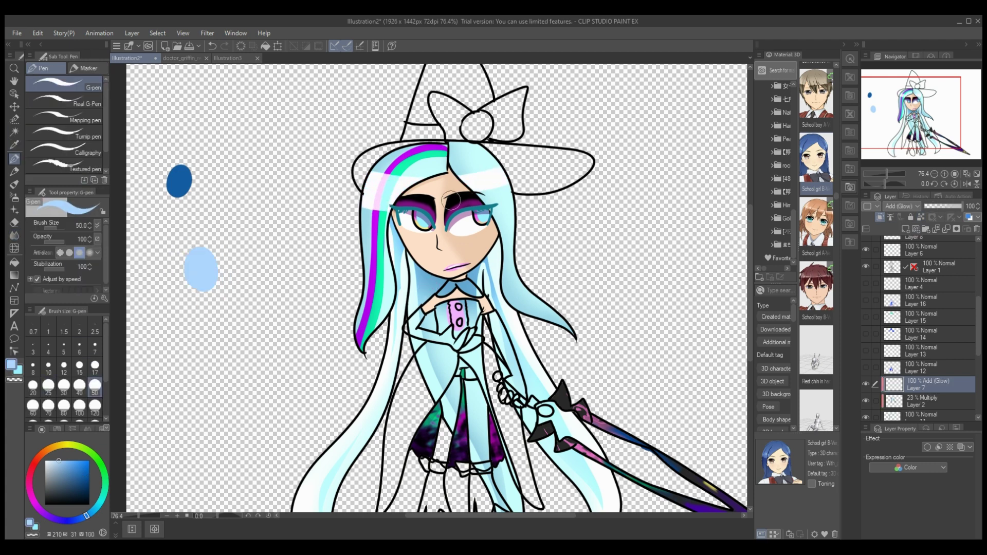
- Set the hair highlight layer to 56% opacity and soften the band's lower edge with the Soft airbrush in transparent colour
{"action": "left_click_drag", "start_coordinate": [960, 206], "coordinate": [944, 205]}
{"action": "left_click", "coordinate": [15, 197]}
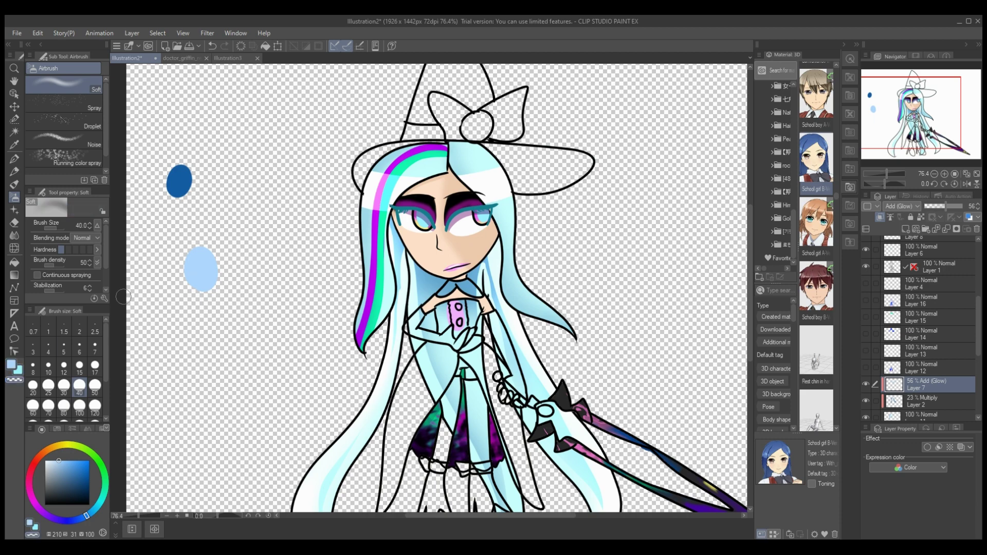
{"action": "left_click_drag", "start_coordinate": [360, 211], "coordinate": [519, 201]}
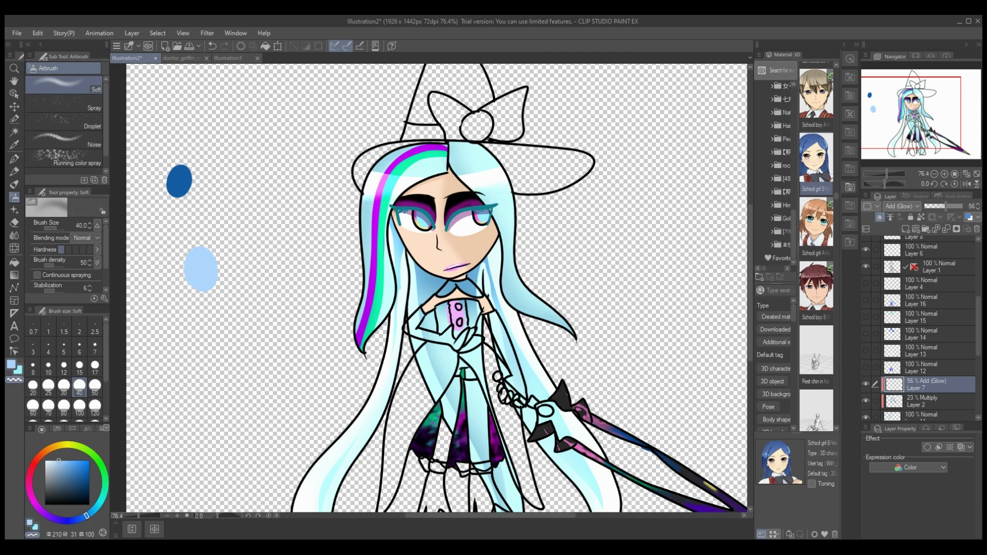
- Merge the hair shadow and highlight layers down into Layer 11 and show Layer 24 with the black sword handle
{"action": "left_click", "coordinate": [933, 402]}
{"action": "left_click", "coordinate": [946, 229]}
{"action": "left_click", "coordinate": [933, 385]}
{"action": "left_click", "coordinate": [946, 229]}
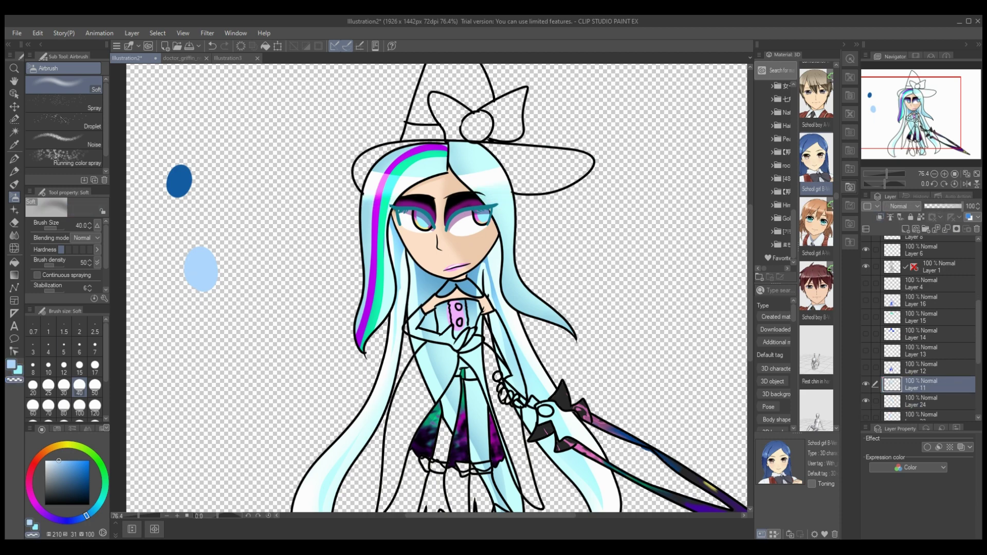
{"action": "left_click_drag", "start_coordinate": [497, 375], "coordinate": [531, 402]}
{"action": "left_click_drag", "start_coordinate": [750, 288], "coordinate": [750, 326]}
{"action": "left_click", "coordinate": [933, 401]}
{"action": "left_click", "coordinate": [906, 229]}
{"action": "left_click", "coordinate": [879, 218]}
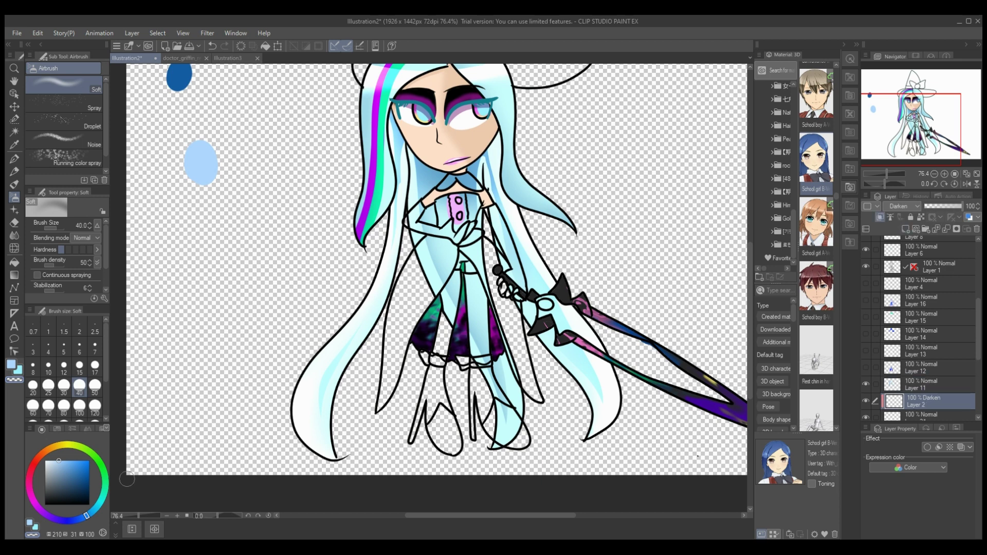
{"action": "left_click", "coordinate": [88, 477]}
{"action": "left_click", "coordinate": [14, 159]}
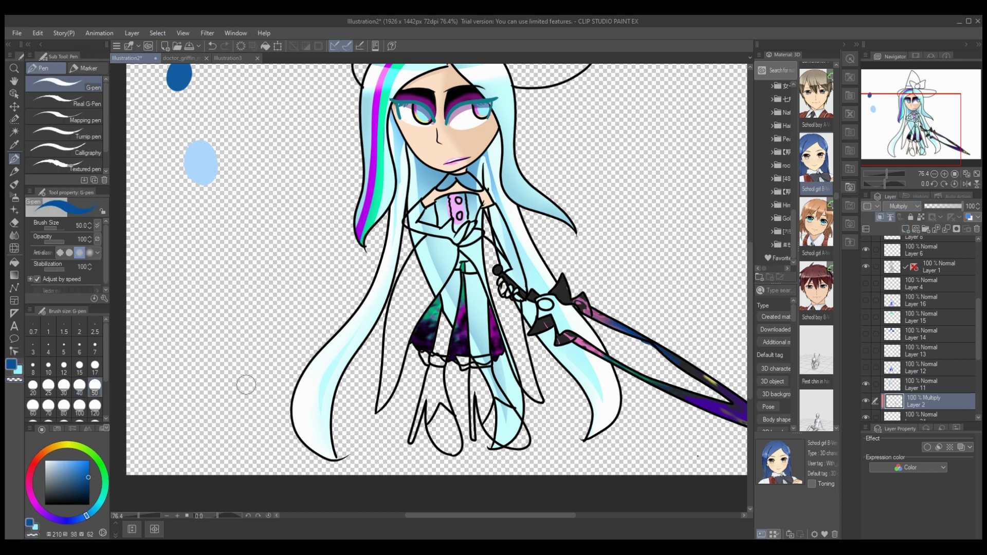
{"action": "left_click", "coordinate": [88, 493]}
{"action": "left_click", "coordinate": [89, 504]}
{"action": "left_click", "coordinate": [865, 417]}
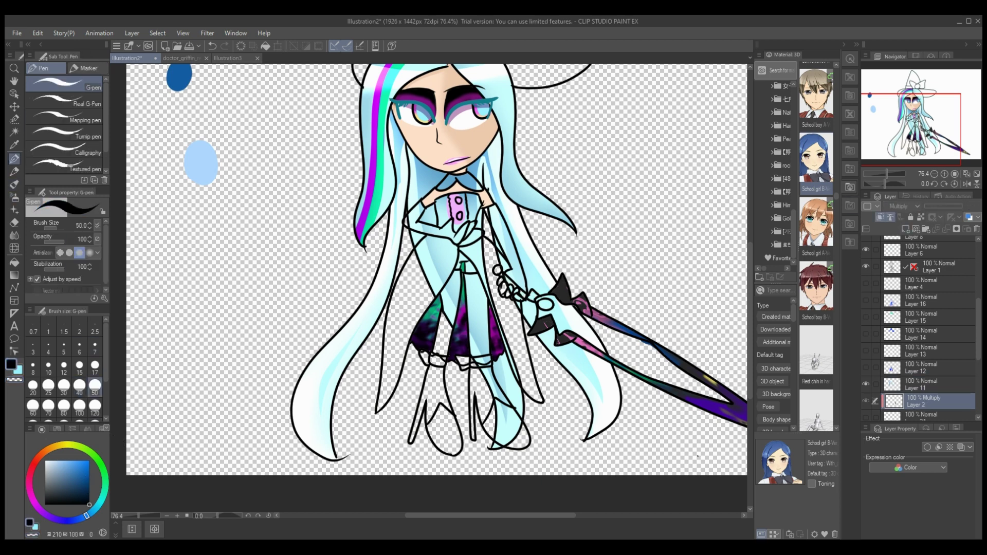
{"action": "key", "text": "ctrl+shift+n"}
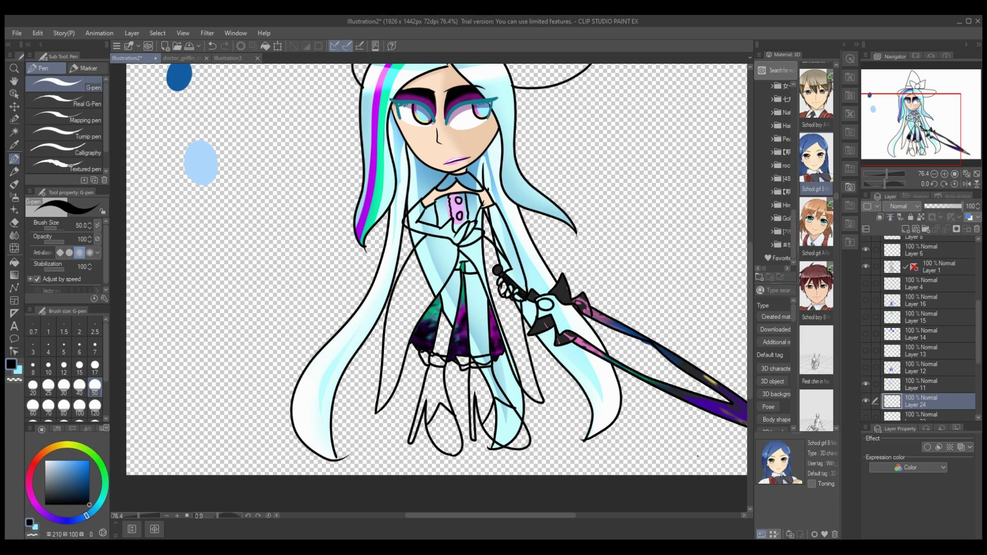
- Show Layer 23 with the orange sword blade and add a clipped Multiply layer above it
{"action": "scroll", "coordinate": [437, 267], "scroll_direction": "down", "scroll_amount": 2}
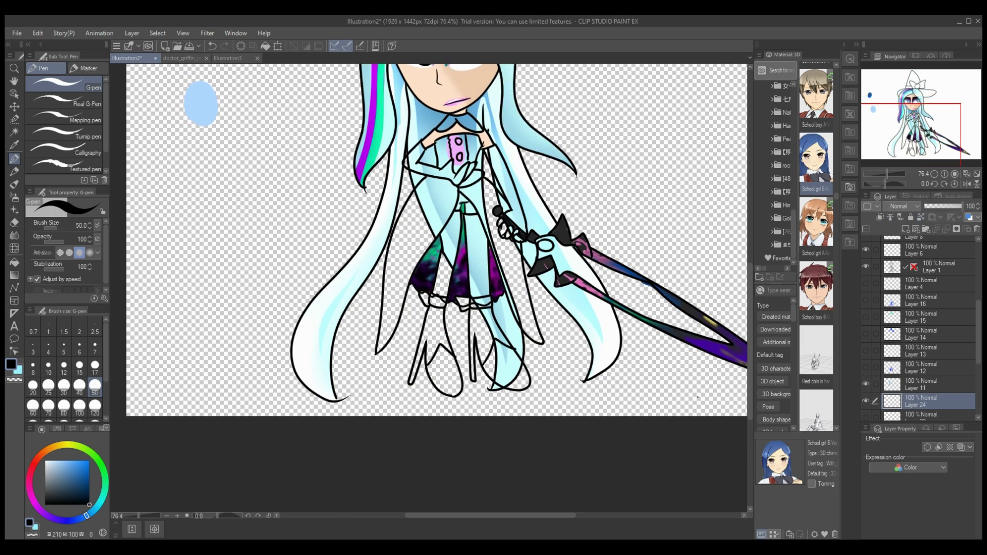
{"action": "left_click", "coordinate": [865, 417]}
{"action": "left_click", "coordinate": [866, 417]}
{"action": "left_click", "coordinate": [925, 417]}
{"action": "left_click", "coordinate": [865, 413]}
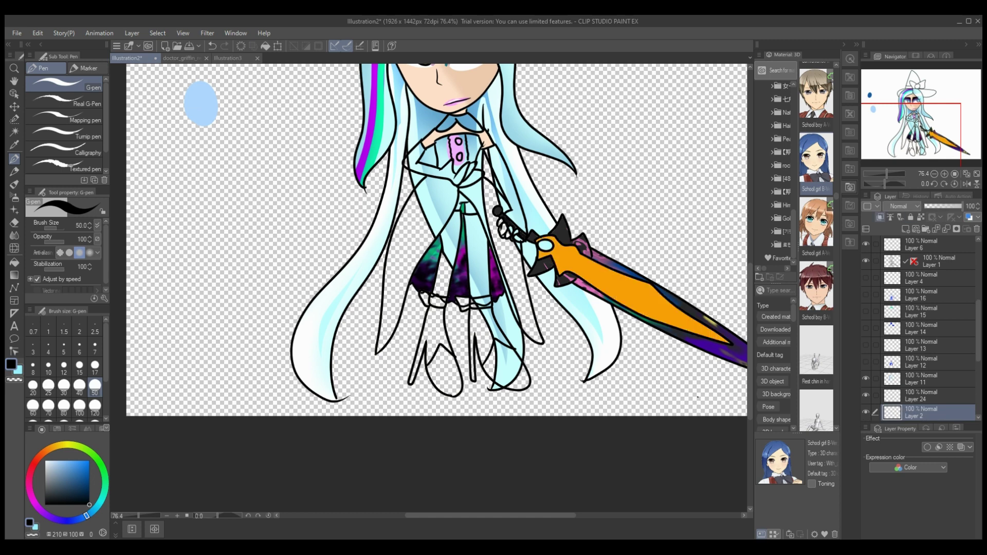
{"action": "left_click", "coordinate": [880, 216]}
{"action": "left_click", "coordinate": [901, 206]}
{"action": "left_click", "coordinate": [901, 236]}
{"action": "left_click", "coordinate": [15, 145]}
- Paint yellow-orange shading along the orange blade with the G-pen and blur it with a size 70 brush
{"action": "left_click", "coordinate": [586, 278]}
{"action": "left_click", "coordinate": [14, 159]}
{"action": "left_click", "coordinate": [59, 445]}
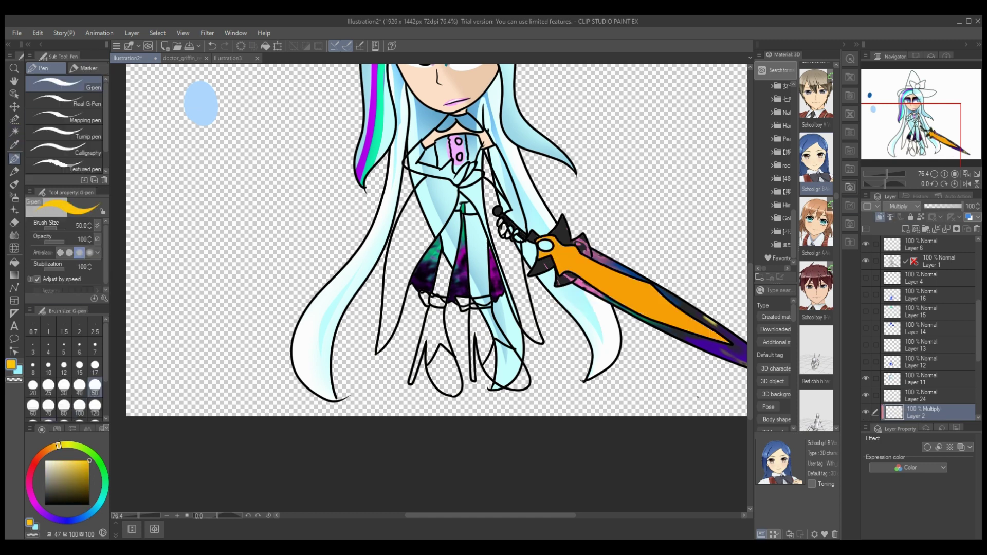
{"action": "left_click_drag", "start_coordinate": [543, 240], "coordinate": [651, 318]}
{"action": "key", "text": "j"}
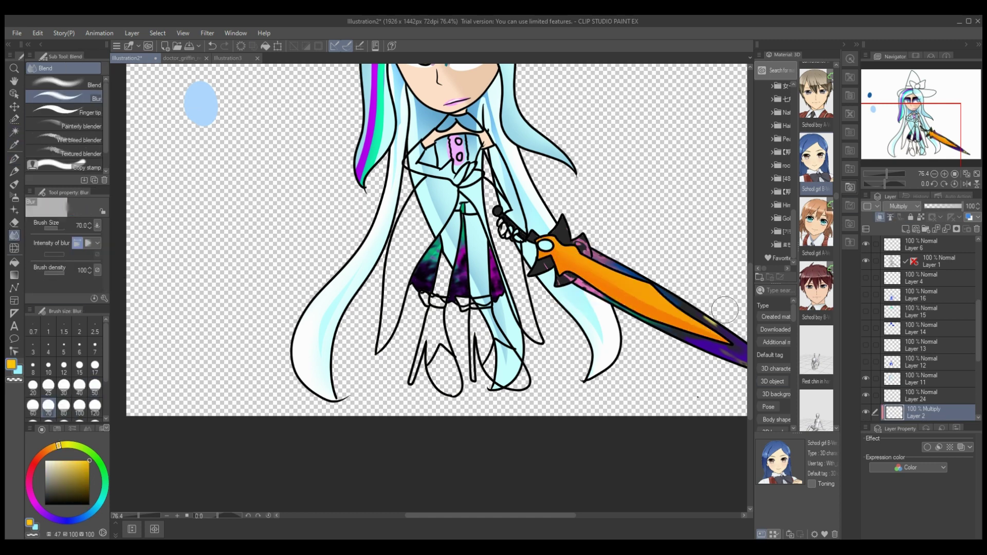
- Add a clipped Add (Glow) layer over the blade shading and choose a pale yellow colour
{"action": "left_click", "coordinate": [905, 229]}
{"action": "left_click", "coordinate": [879, 217]}
{"action": "left_click", "coordinate": [901, 206]}
{"action": "left_click", "coordinate": [900, 324]}
{"action": "left_click", "coordinate": [54, 460]}
- Paint a pale yellow highlight along the length of the orange blade and blur it with the size 70 brush
{"action": "left_click", "coordinate": [14, 159]}
{"action": "left_click_drag", "start_coordinate": [542, 241], "coordinate": [719, 337]}
{"action": "left_click", "coordinate": [15, 235]}
{"action": "left_click_drag", "start_coordinate": [552, 261], "coordinate": [643, 302]}
{"action": "mouse_move", "coordinate": [567, 268]}
{"action": "left_mouse_down"}
{"action": "mouse_move", "coordinate": [668, 313]}
{"action": "mouse_move", "coordinate": [641, 308]}
{"action": "left_mouse_up"}
- Set the blade's shadow layer to 37% opacity, lower the glow layer's opacity and merge both into Layer 23
{"action": "scroll", "coordinate": [978, 329], "scroll_direction": "down", "scroll_amount": 2}
{"action": "left_click", "coordinate": [925, 365]}
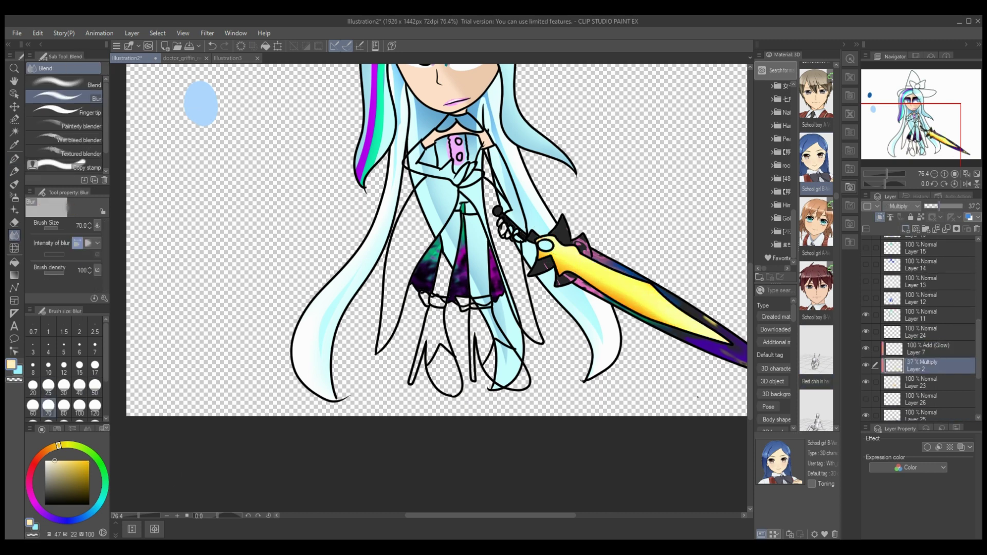
{"action": "left_click", "coordinate": [928, 349]}
{"action": "left_click_drag", "start_coordinate": [960, 206], "coordinate": [937, 206]}
{"action": "left_click", "coordinate": [945, 229]}
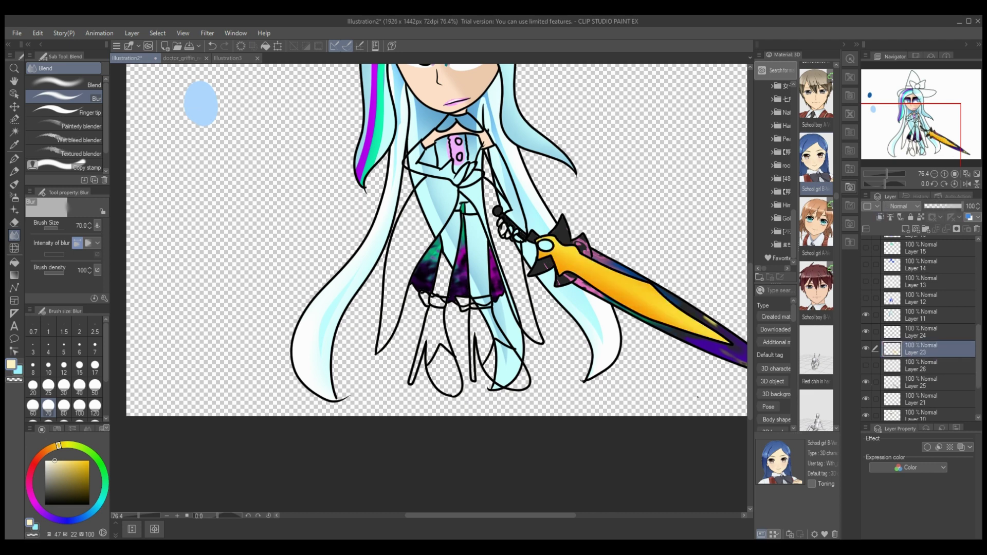
- Show Layer 26 with the sword's white gem and add a clipped layer above it
{"action": "left_click_drag", "start_coordinate": [749, 354], "coordinate": [750, 333]}
{"action": "left_click", "coordinate": [925, 365]}
{"action": "left_click", "coordinate": [905, 229]}
{"action": "left_click", "coordinate": [880, 217]}
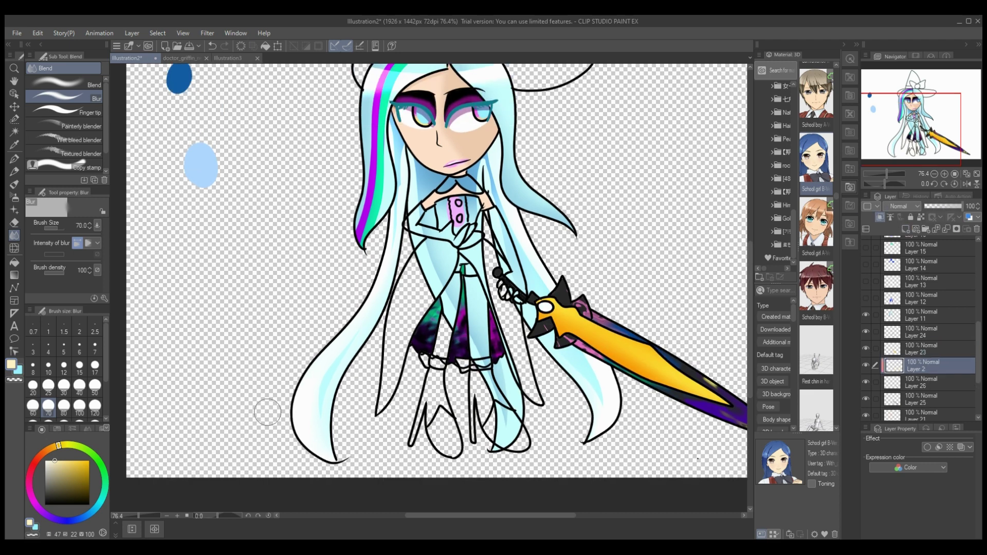
- Airbrush pale cyan, pale yellow and lavender tints onto the sword's gem and merge its layers down into Layer 25
{"action": "left_click", "coordinate": [31, 494]}
{"action": "left_click", "coordinate": [15, 197]}
{"action": "left_click", "coordinate": [100, 502]}
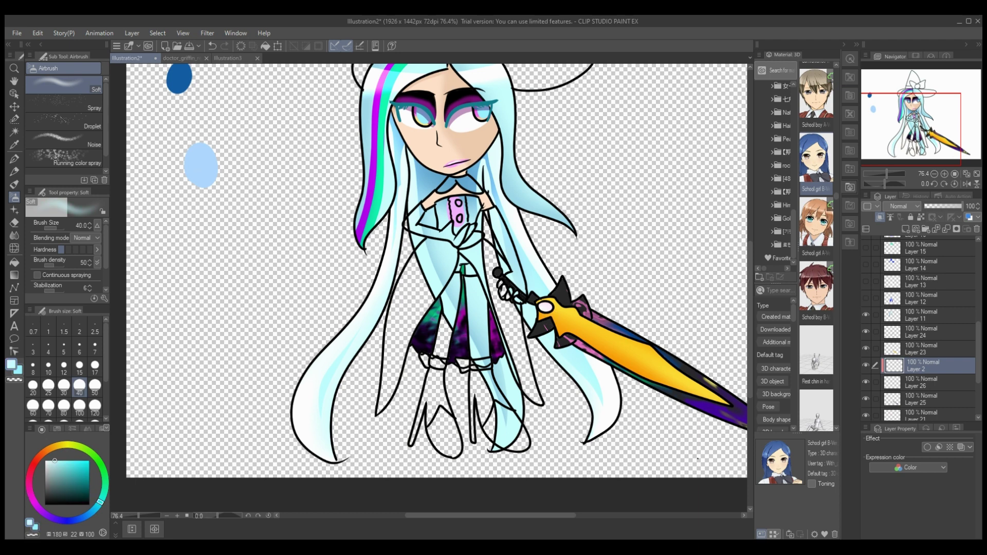
{"action": "left_click", "coordinate": [559, 312], "text": "alt"}
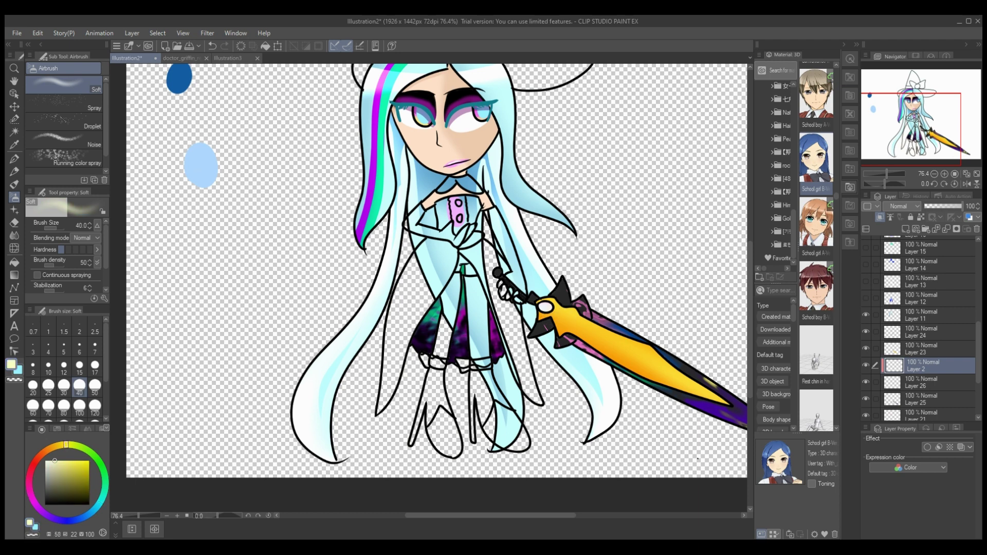
{"action": "left_click", "coordinate": [104, 488]}
{"action": "left_click", "coordinate": [44, 513]}
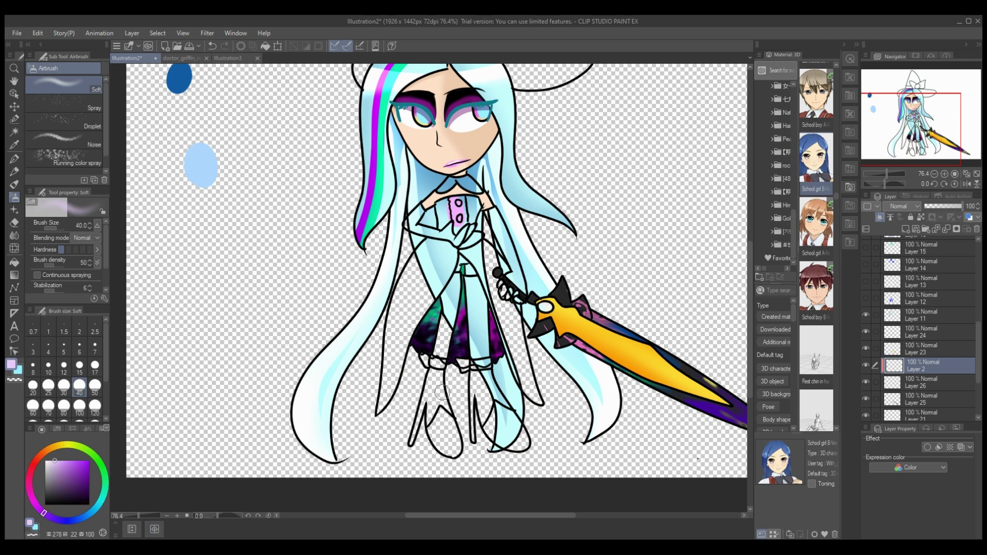
{"action": "key", "text": "ctrl+e"}
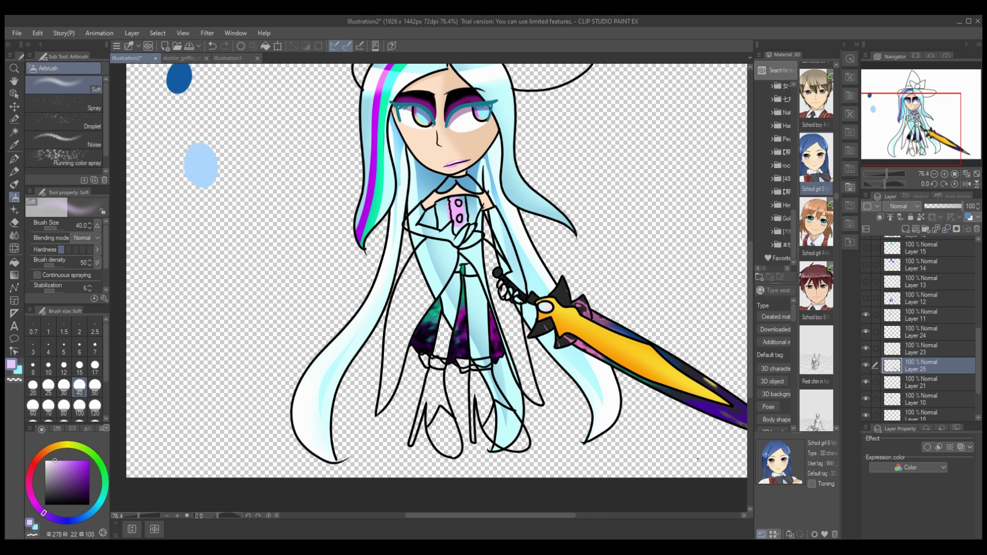
- Add a clipped Add (Glow) layer above Layer 25 for the sword's galaxy-coloured outer edge
{"action": "left_click_drag", "start_coordinate": [538, 515], "coordinate": [586, 515]}
{"action": "left_click", "coordinate": [866, 366]}
{"action": "left_click", "coordinate": [865, 365]}
{"action": "left_click", "coordinate": [906, 230]}
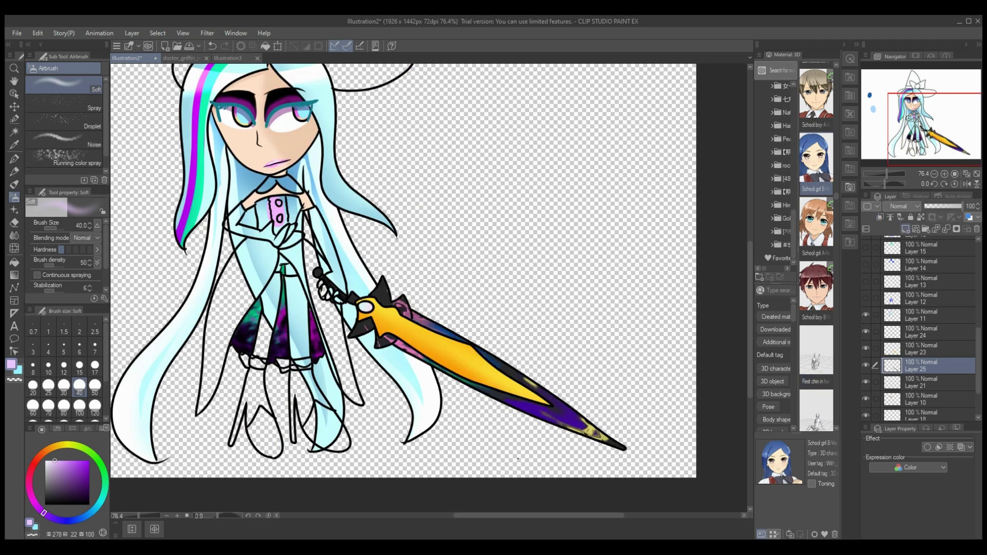
{"action": "left_click", "coordinate": [880, 218]}
- Paint a lavender highlight along the sword's lower edge with the G-pen at size 20 and merge down into Layer 10
{"action": "key", "text": "p"}
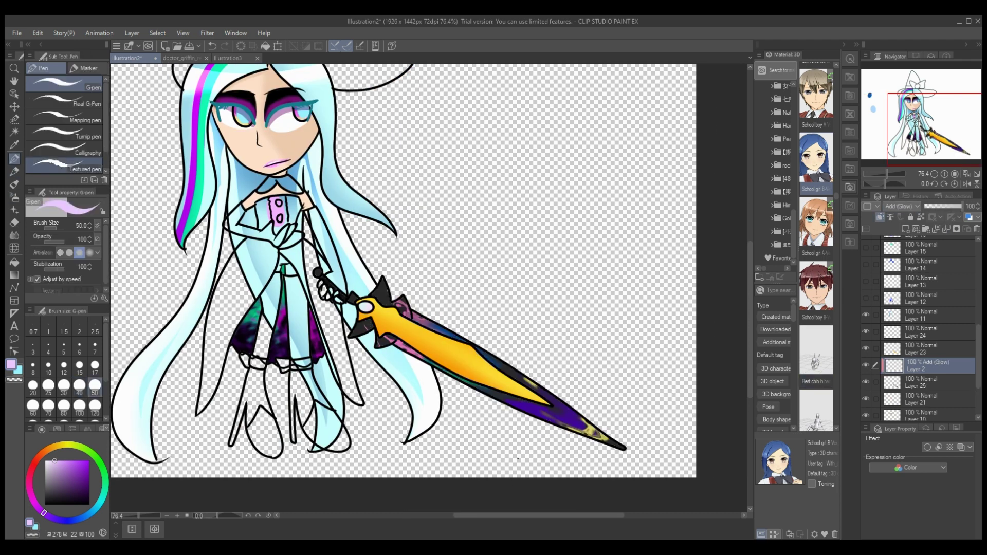
{"action": "left_click", "coordinate": [33, 386]}
{"action": "mouse_move", "coordinate": [395, 341]}
{"action": "left_mouse_down"}
{"action": "mouse_move", "coordinate": [428, 366]}
{"action": "mouse_move", "coordinate": [621, 448]}
{"action": "mouse_move", "coordinate": [578, 432]}
{"action": "left_mouse_up"}
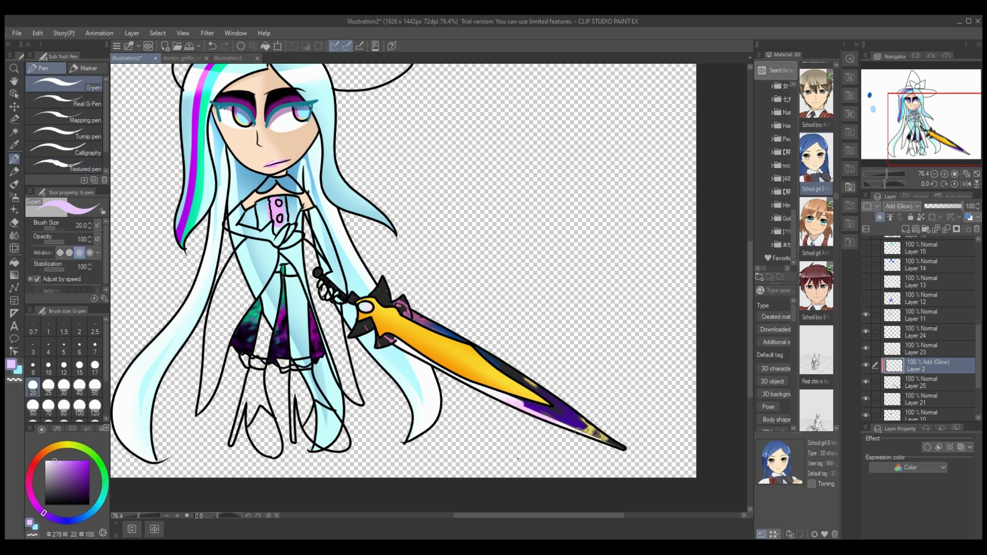
{"action": "key", "text": "ctrl+e"}
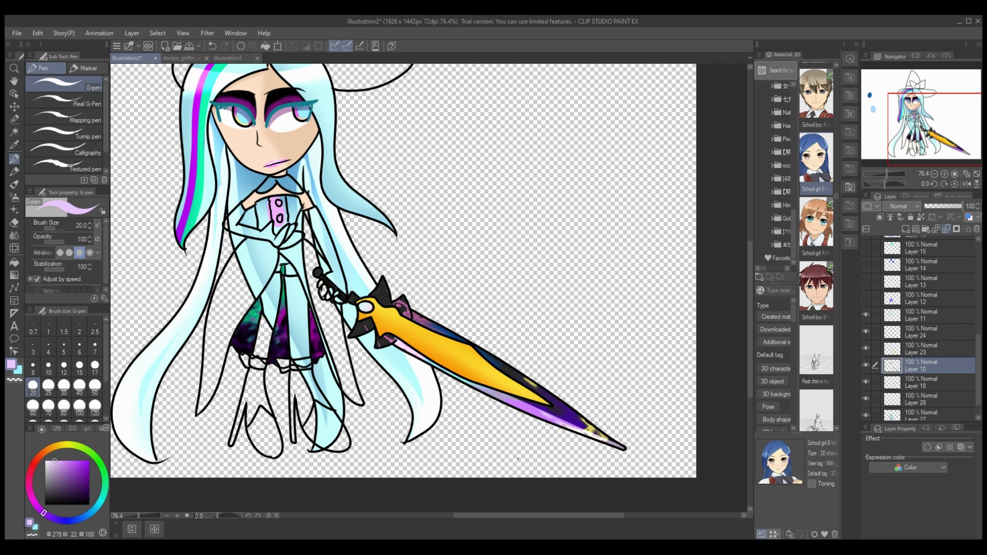
- Check what Layer 10 holds, and show Layers 12, 13 and 14 with the blue outfit, gloves and hat colours
{"action": "left_click", "coordinate": [866, 366]}
{"action": "left_click", "coordinate": [865, 365]}
{"action": "left_click", "coordinate": [865, 298]}
{"action": "left_click", "coordinate": [925, 299]}
{"action": "left_click", "coordinate": [865, 282]}
{"action": "left_click", "coordinate": [866, 265]}
- Add a clipped Multiply layer above the blue outfit's Layer 12 and choose a dark navy colour
{"action": "left_click", "coordinate": [906, 229]}
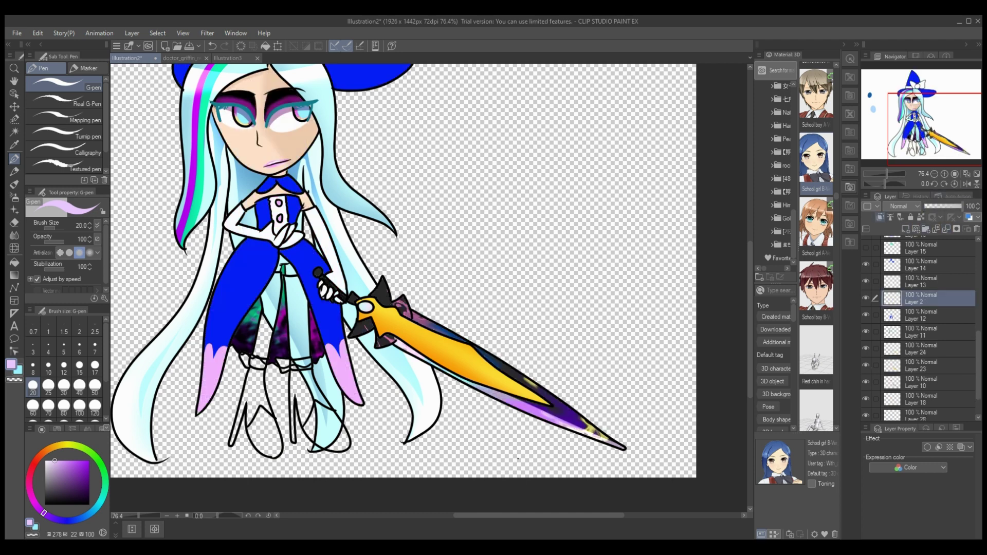
{"action": "left_click", "coordinate": [880, 217]}
{"action": "left_click", "coordinate": [902, 206]}
{"action": "left_click", "coordinate": [900, 234]}
{"action": "left_click", "coordinate": [65, 521]}
{"action": "left_click", "coordinate": [76, 493]}
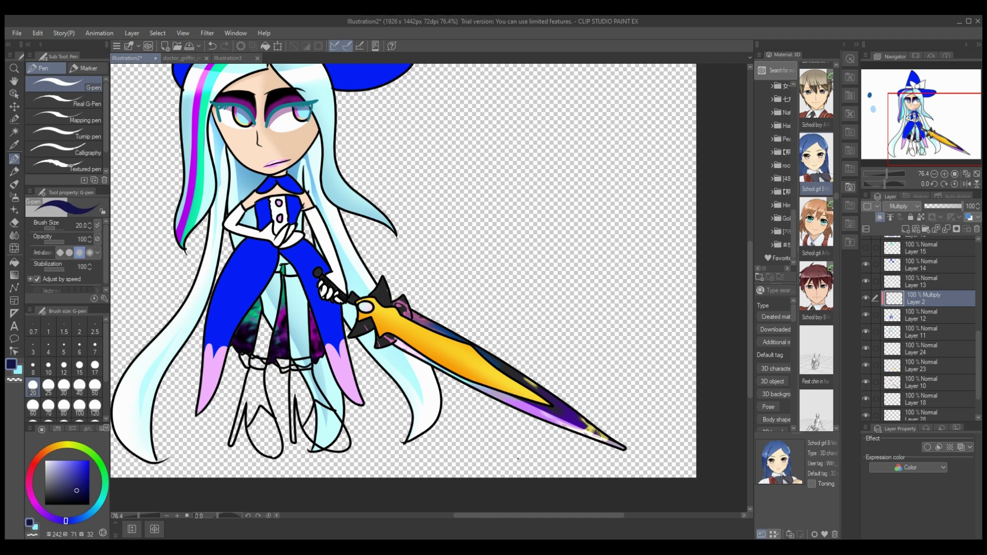
- Paint dark navy shadows along the edges of both coat tails and the bodice with the G-pen at size 20
{"action": "mouse_move", "coordinate": [265, 243]}
{"action": "left_mouse_down"}
{"action": "mouse_move", "coordinate": [223, 350]}
{"action": "mouse_move", "coordinate": [244, 313]}
{"action": "mouse_move", "coordinate": [212, 381]}
{"action": "left_mouse_up"}
{"action": "left_click_drag", "start_coordinate": [295, 210], "coordinate": [355, 401]}
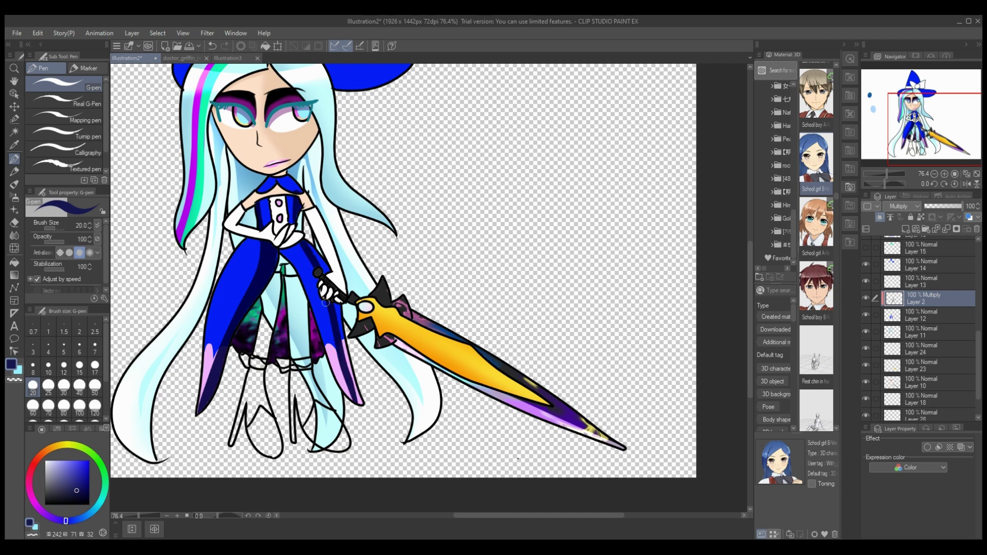
{"action": "mouse_move", "coordinate": [311, 246]}
{"action": "left_mouse_down"}
{"action": "mouse_move", "coordinate": [349, 398]}
{"action": "mouse_move", "coordinate": [359, 404]}
{"action": "left_mouse_up"}
- Blur the navy shadows on the coat tails and bodice, reducing the blur brush to size 25 for the bodice
{"action": "left_click", "coordinate": [14, 235]}
{"action": "mouse_move", "coordinate": [244, 289]}
{"action": "left_mouse_down"}
{"action": "mouse_move", "coordinate": [213, 383]}
{"action": "mouse_move", "coordinate": [211, 359]}
{"action": "left_mouse_up"}
{"action": "left_click_drag", "start_coordinate": [266, 260], "coordinate": [268, 256]}
{"action": "mouse_move", "coordinate": [311, 259]}
{"action": "left_mouse_down"}
{"action": "mouse_move", "coordinate": [340, 319]}
{"action": "mouse_move", "coordinate": [342, 386]}
{"action": "left_mouse_up"}
{"action": "left_click", "coordinate": [48, 387]}
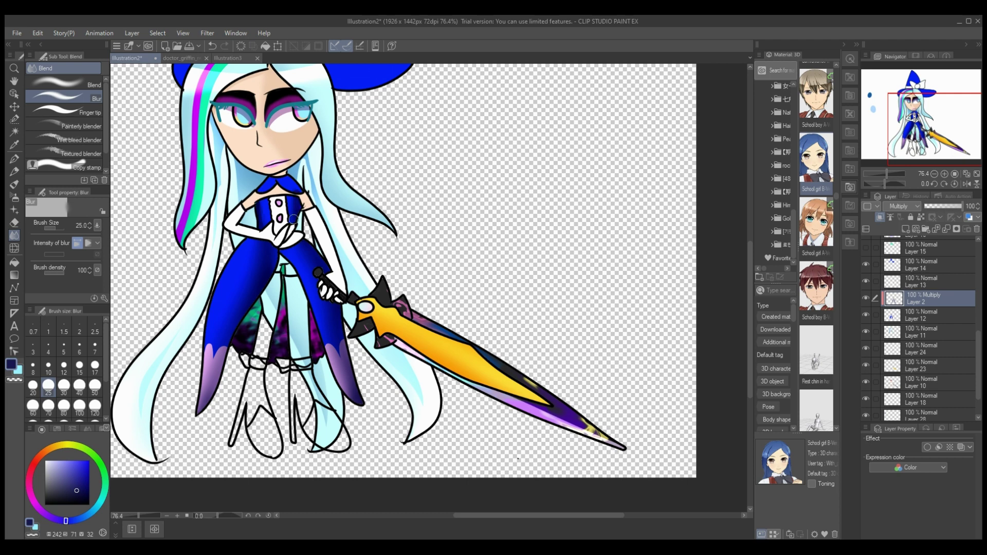
- Set the outfit shadow layer to 47% opacity and merge it and Layer 12 down into Layer 11
{"action": "left_click", "coordinate": [942, 207]}
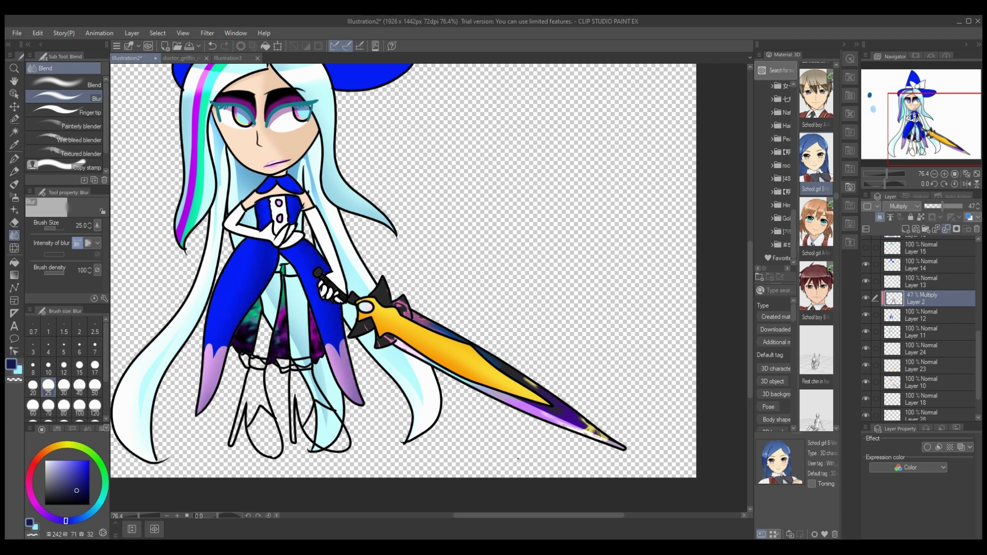
{"action": "key", "text": "ctrl+e"}
{"action": "left_click", "coordinate": [947, 229]}
- Add a clipped Multiply layer above the white gloves' Layer 13 and choose a pale pink-purple colour
{"action": "left_click", "coordinate": [866, 281]}
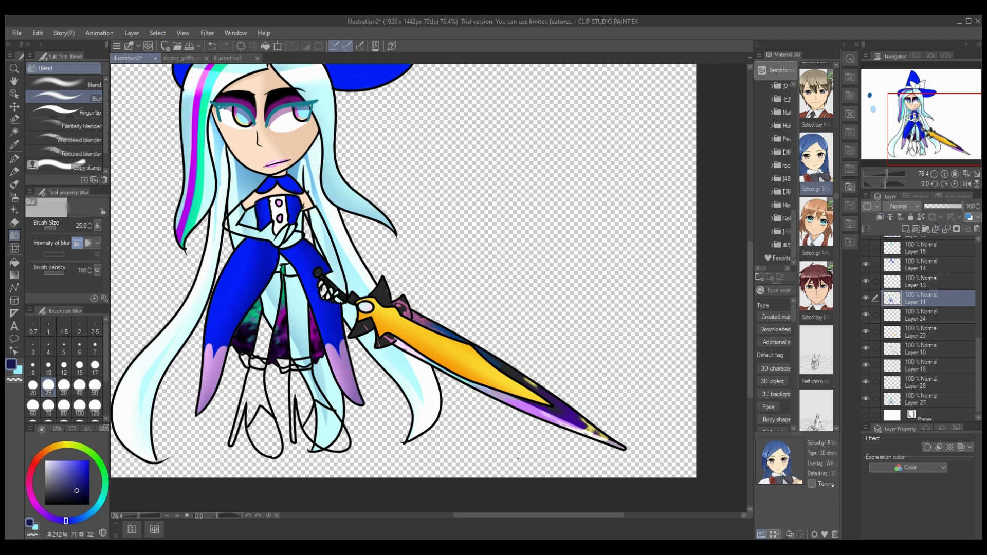
{"action": "left_click", "coordinate": [865, 281]}
{"action": "left_click", "coordinate": [923, 281]}
{"action": "left_click", "coordinate": [905, 229]}
{"action": "left_click", "coordinate": [879, 218]}
{"action": "left_click", "coordinate": [35, 503]}
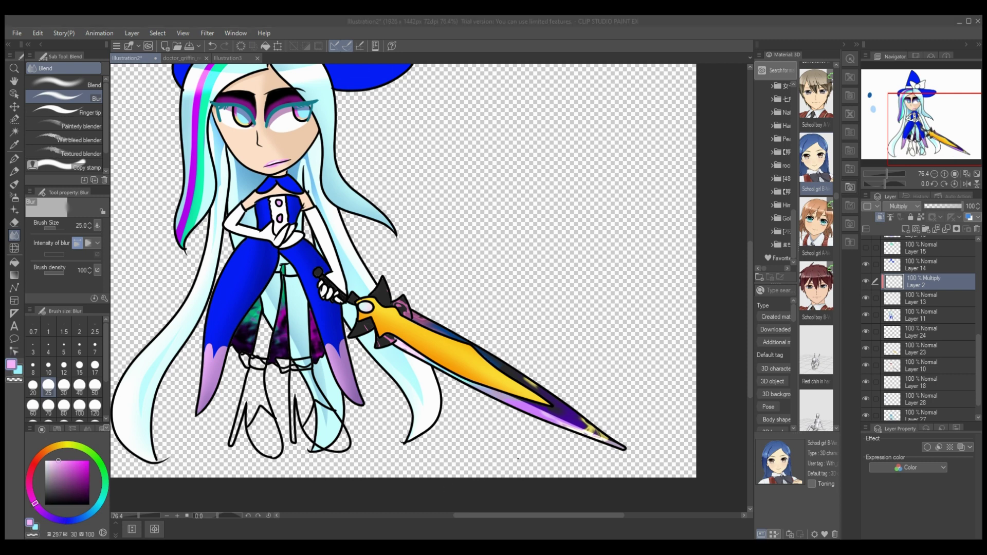
- Paint pale pink-purple shadows on both gloves with the G-pen at size 17 and soften them with the blur brush at size 25
{"action": "key", "text": "p"}
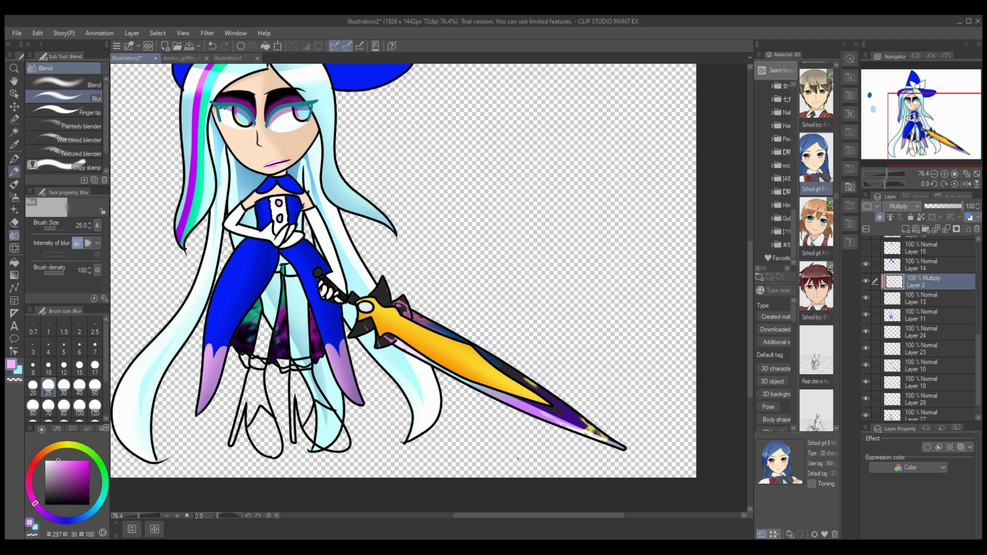
{"action": "left_click", "coordinate": [95, 348]}
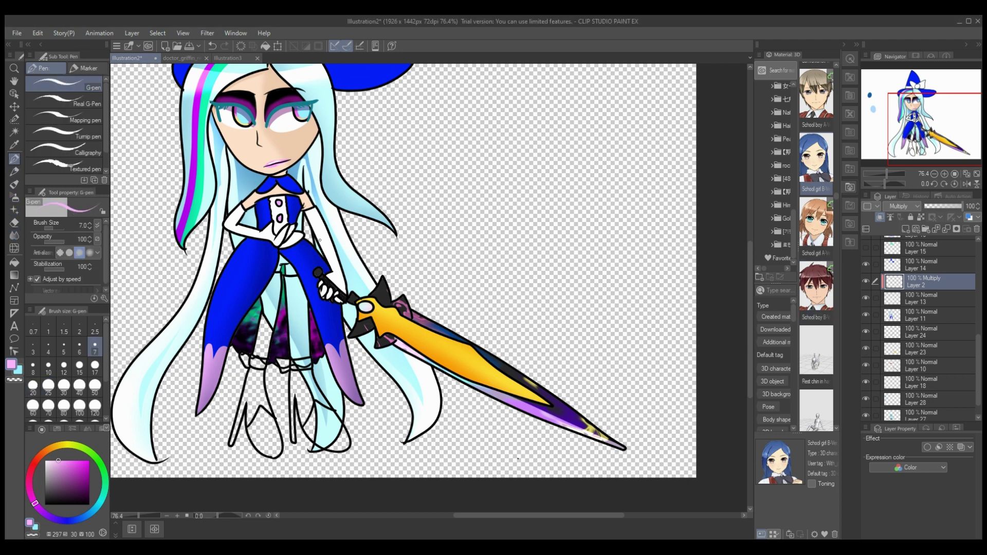
{"action": "left_click_drag", "start_coordinate": [309, 211], "coordinate": [336, 284]}
{"action": "left_click", "coordinate": [95, 367]}
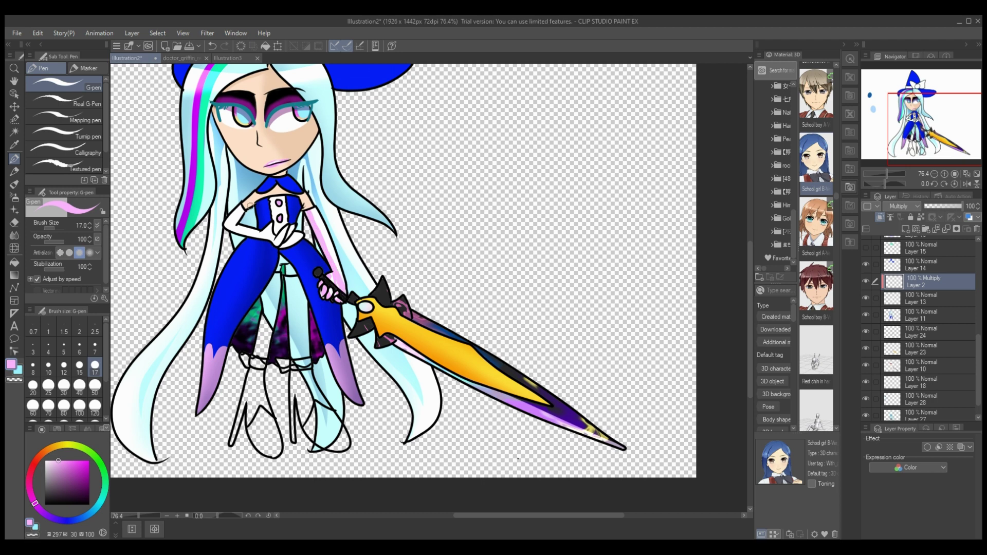
{"action": "key", "text": "j"}
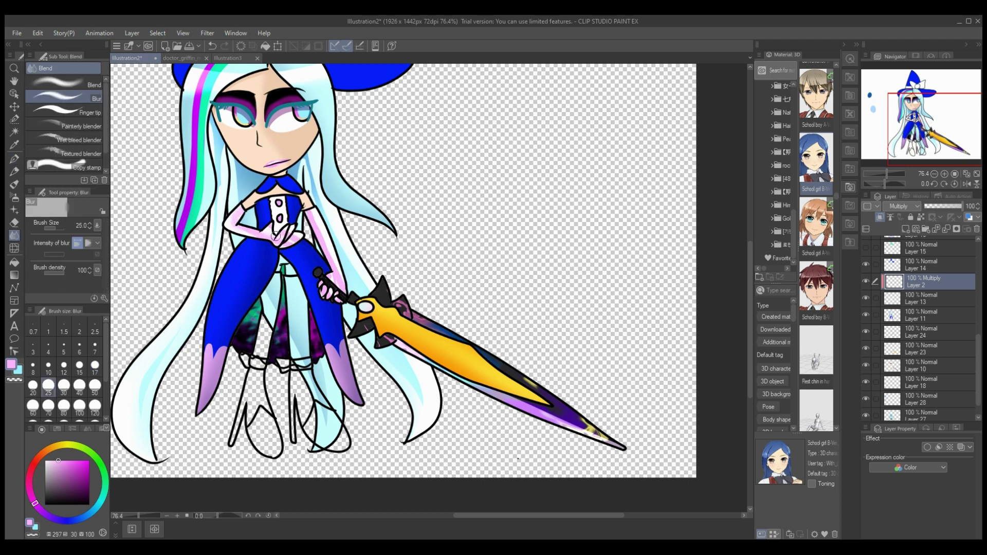
{"action": "left_click_drag", "start_coordinate": [324, 236], "coordinate": [336, 314]}
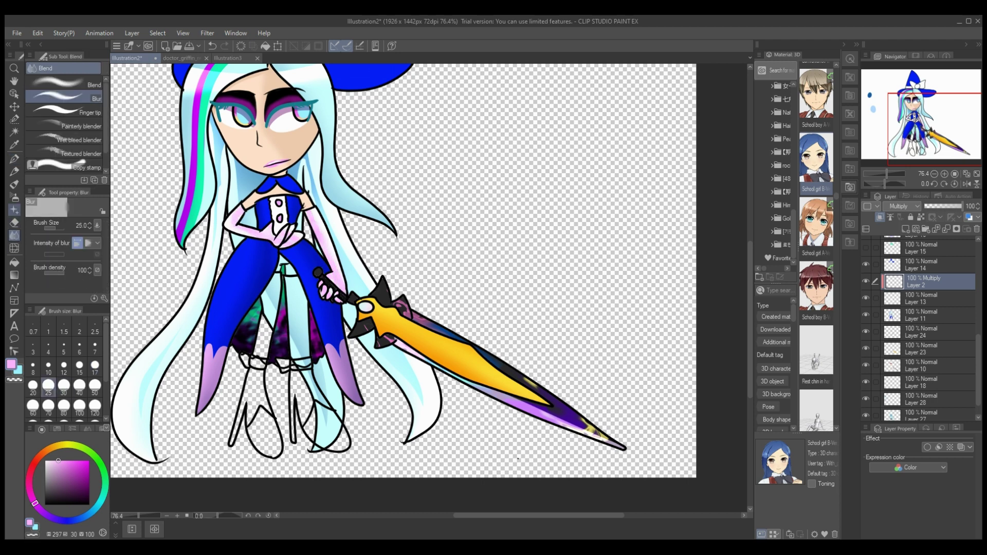
- Clean up the glove shadows with the hard eraser at size 17 and merge the shadow layer down into Layer 13
{"action": "key", "text": "e"}
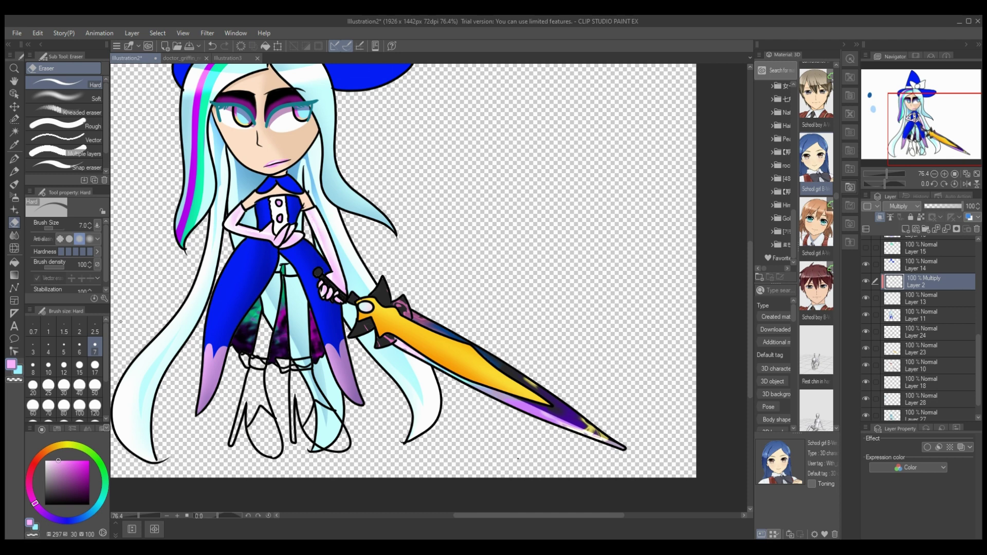
{"action": "left_click", "coordinate": [95, 366]}
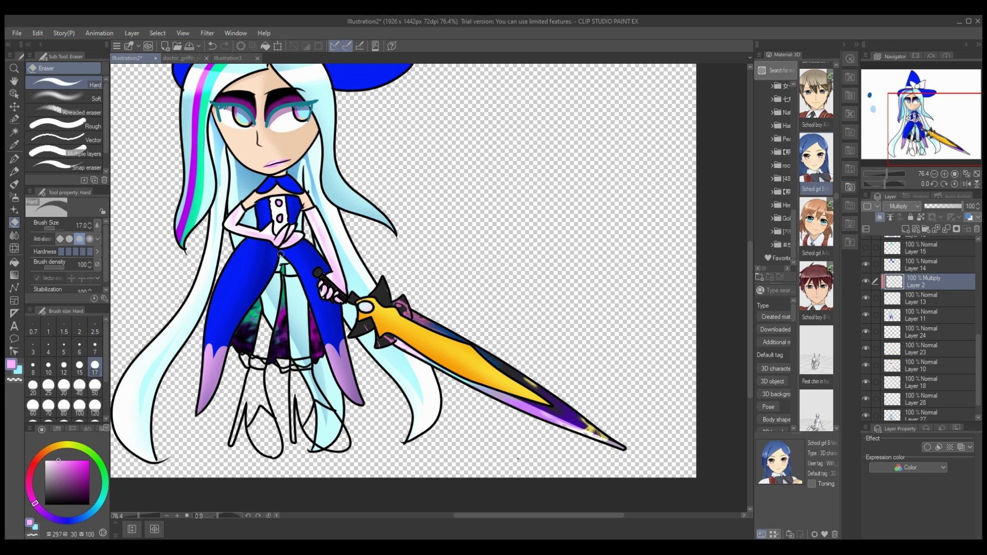
{"action": "left_click", "coordinate": [946, 229]}
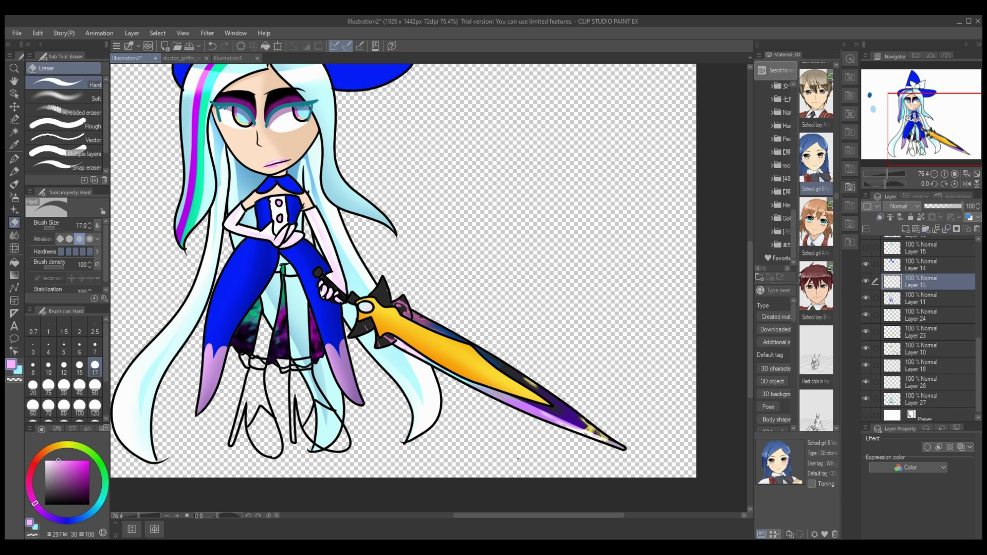
- Shade the bodice's button placket on a clipped Multiply layer, blur at size 12, set 35% opacity and merge down into Layer 14
{"action": "key", "text": "ctrl+z"}
{"action": "key", "text": "p"}
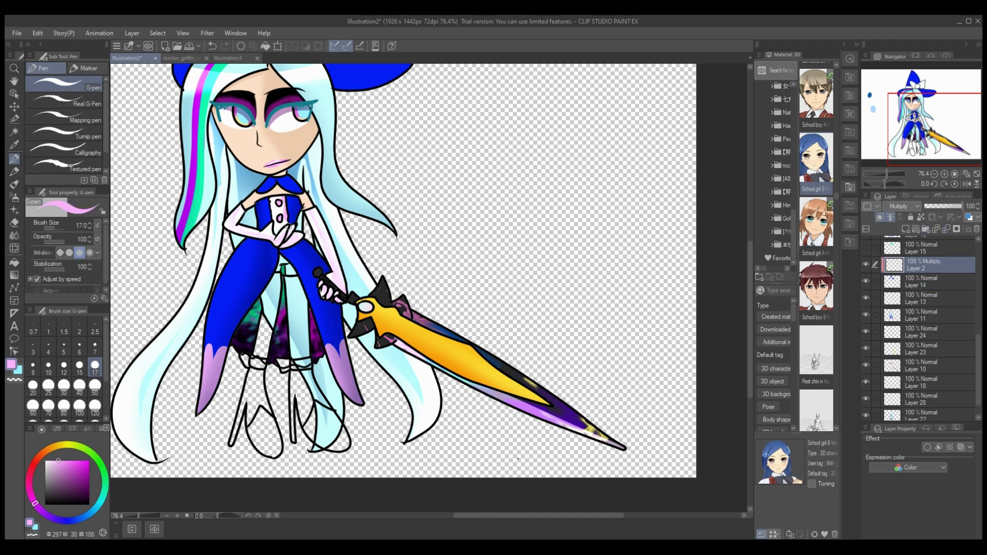
{"action": "key", "text": "j"}
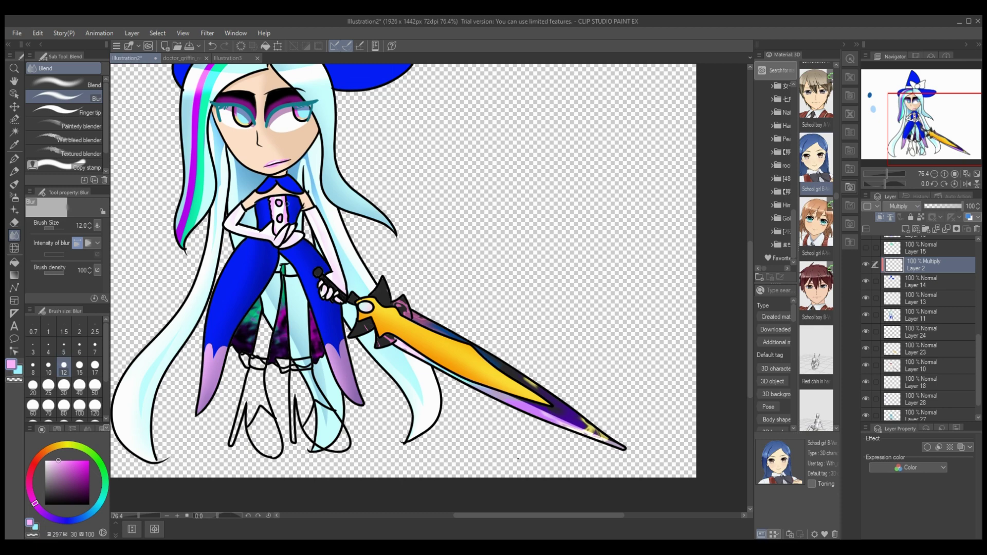
{"action": "left_click_drag", "start_coordinate": [284, 198], "coordinate": [284, 223]}
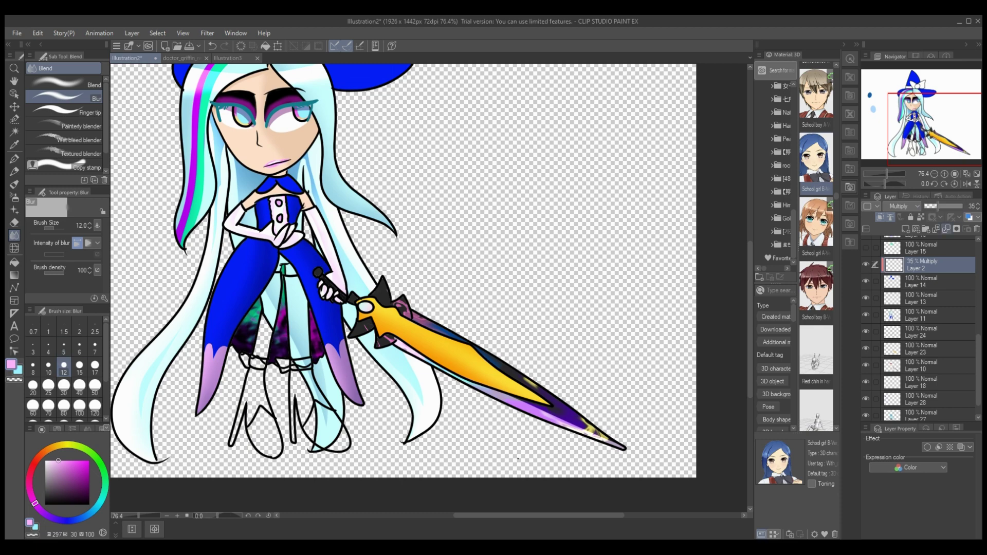
{"action": "left_click", "coordinate": [946, 229]}
- Add a Multiply layer above Layer 14 and fill both sides of the hat brim with dark navy
{"action": "left_click", "coordinate": [905, 229]}
{"action": "left_click_drag", "start_coordinate": [750, 304], "coordinate": [750, 251]}
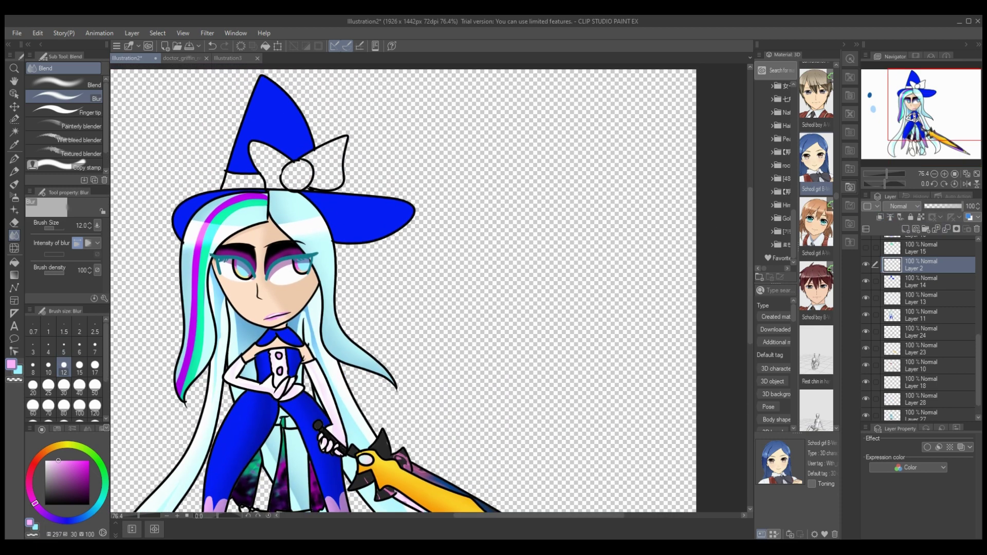
{"action": "left_click", "coordinate": [903, 206]}
{"action": "left_click", "coordinate": [900, 234]}
{"action": "key", "text": "g"}
{"action": "left_click", "coordinate": [76, 520]}
{"action": "left_click", "coordinate": [69, 486]}
{"action": "left_click", "coordinate": [365, 218]}
{"action": "left_click", "coordinate": [182, 216]}
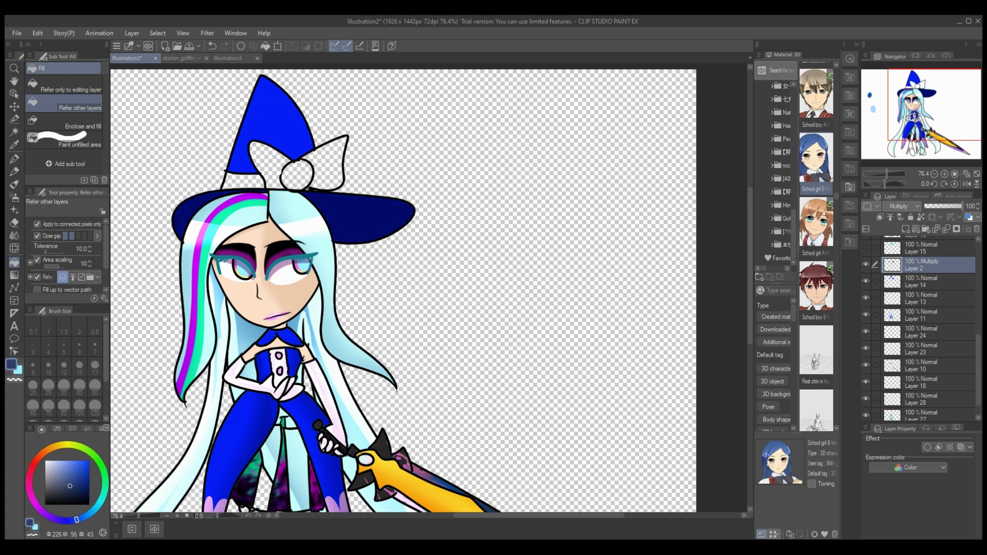
- Select the hat's blue cone, paint a dark navy shadow along its left edge and blur it at size 50
{"action": "key", "text": "w"}
{"action": "left_click", "coordinate": [273, 126]}
{"action": "key", "text": "p"}
{"action": "mouse_move", "coordinate": [255, 76]}
{"action": "left_mouse_down"}
{"action": "mouse_move", "coordinate": [234, 141]}
{"action": "mouse_move", "coordinate": [250, 206]}
{"action": "mouse_move", "coordinate": [235, 169]}
{"action": "left_mouse_up"}
{"action": "key", "text": "j"}
{"action": "left_click", "coordinate": [95, 387]}
{"action": "left_click_drag", "start_coordinate": [257, 130], "coordinate": [256, 144]}
- Soften the hat cone's shadow further with the blur brush enlarged to size 100
{"action": "left_click", "coordinate": [79, 407]}
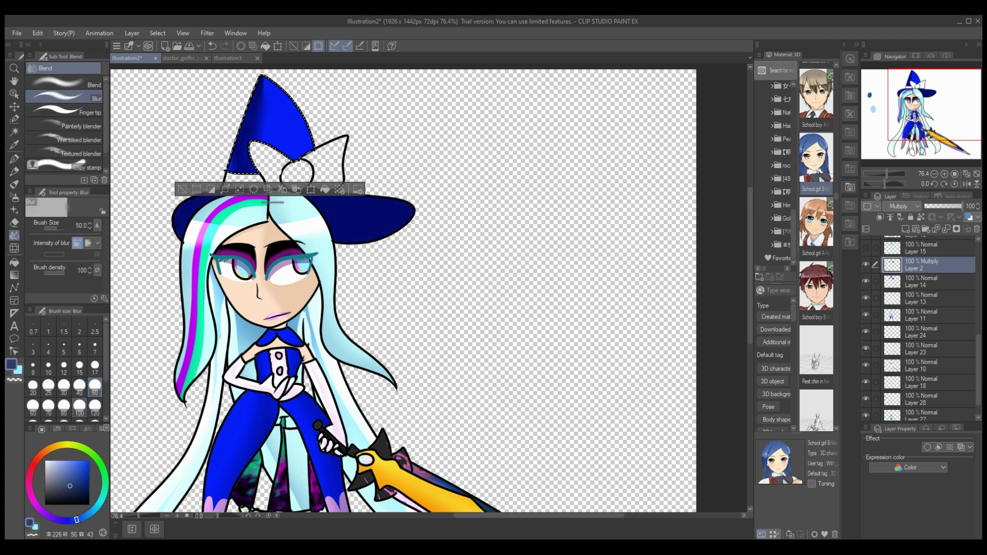
{"action": "left_click_drag", "start_coordinate": [264, 84], "coordinate": [258, 151]}
{"action": "left_click", "coordinate": [64, 387]}
{"action": "key", "text": "bracketright"}
{"action": "key", "text": "bracketright"}
{"action": "key", "text": "bracketright"}
{"action": "key", "text": "bracketright"}
{"action": "key", "text": "bracketright"}
{"action": "key", "text": "bracketright"}
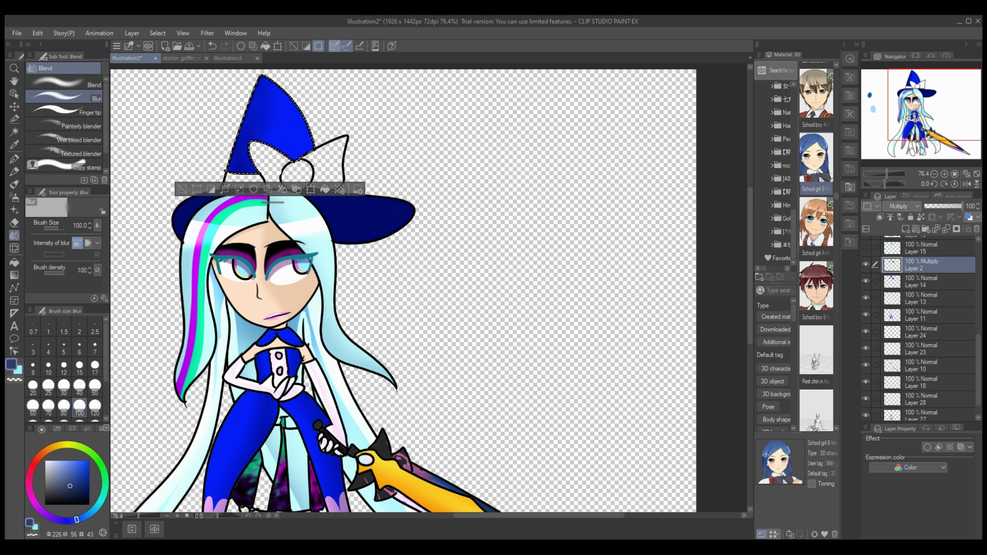
- Deselect the cone, merge the hat shadow layer and Layers 14 and 13 down into Layer 11, and show Layer 15
{"action": "left_click", "coordinate": [294, 46]}
{"action": "left_click", "coordinate": [880, 217]}
{"action": "left_click", "coordinate": [946, 229]}
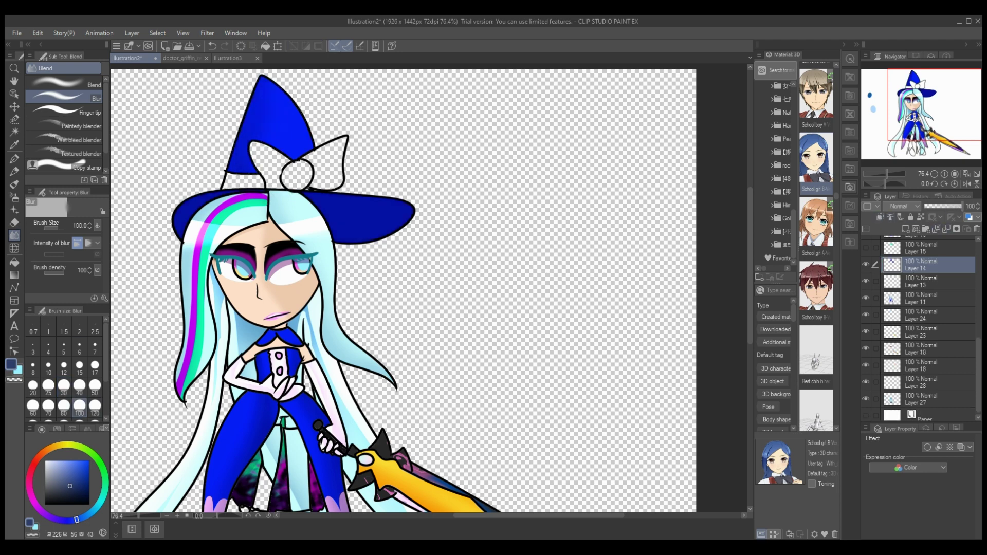
{"action": "key", "text": "ctrl+z"}
{"action": "key", "text": "ctrl+z"}
{"action": "key", "text": "ctrl+z"}
{"action": "key", "text": "ctrl+z"}
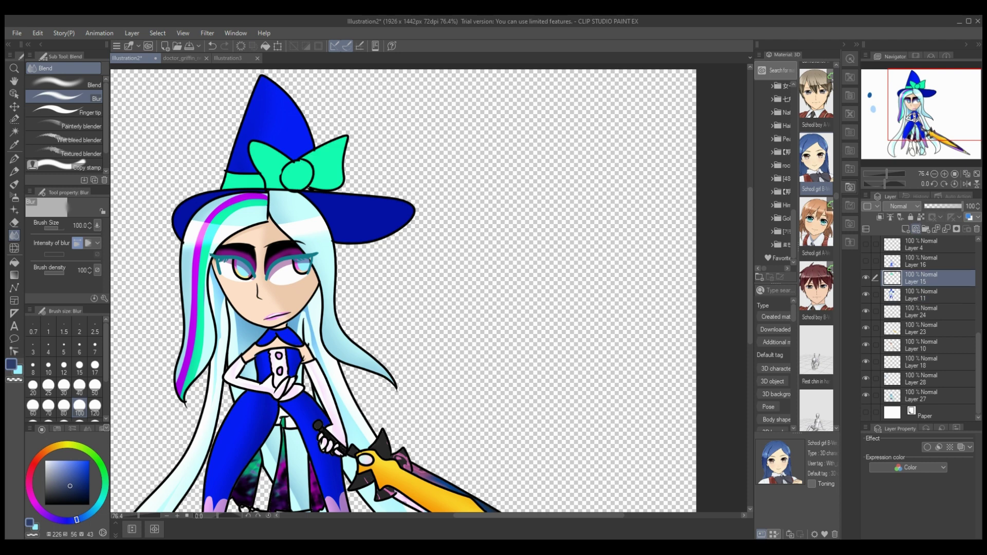
- Paint dark green shadows on the hat's bow and band on a clipped Multiply layer with the G-pen, and blur them at size 50
{"action": "key", "text": "p"}
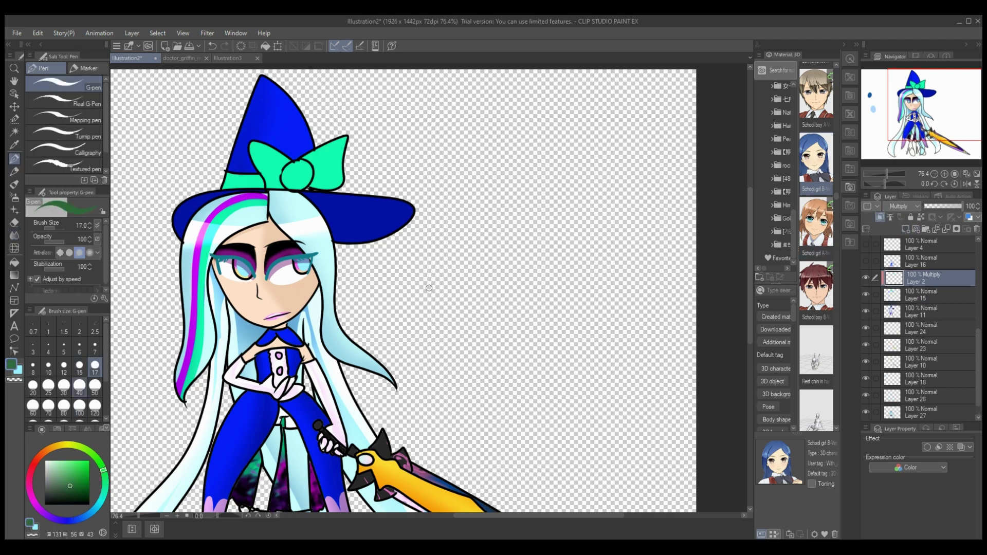
{"action": "left_click_drag", "start_coordinate": [294, 161], "coordinate": [250, 144]}
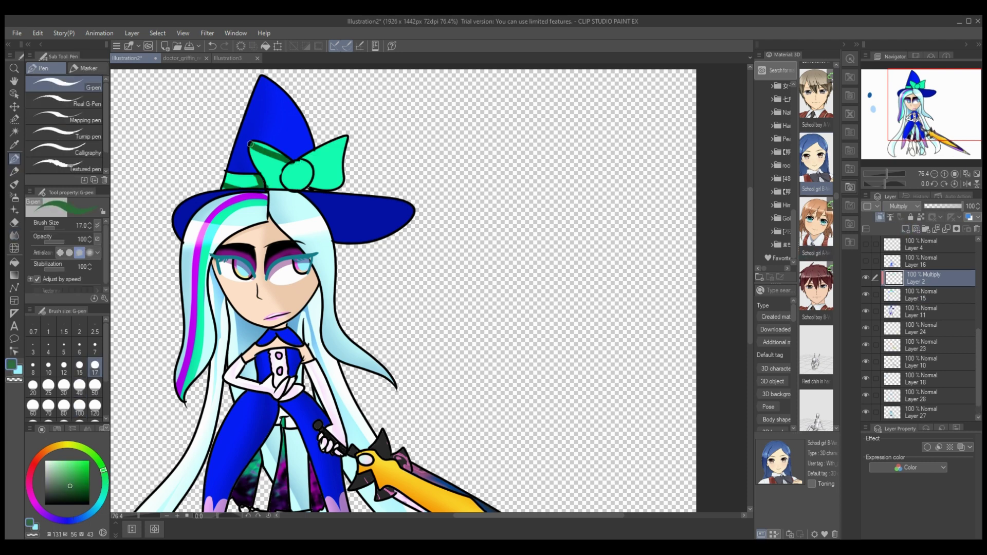
{"action": "left_click_drag", "start_coordinate": [304, 166], "coordinate": [349, 135]}
{"action": "key", "text": "j"}
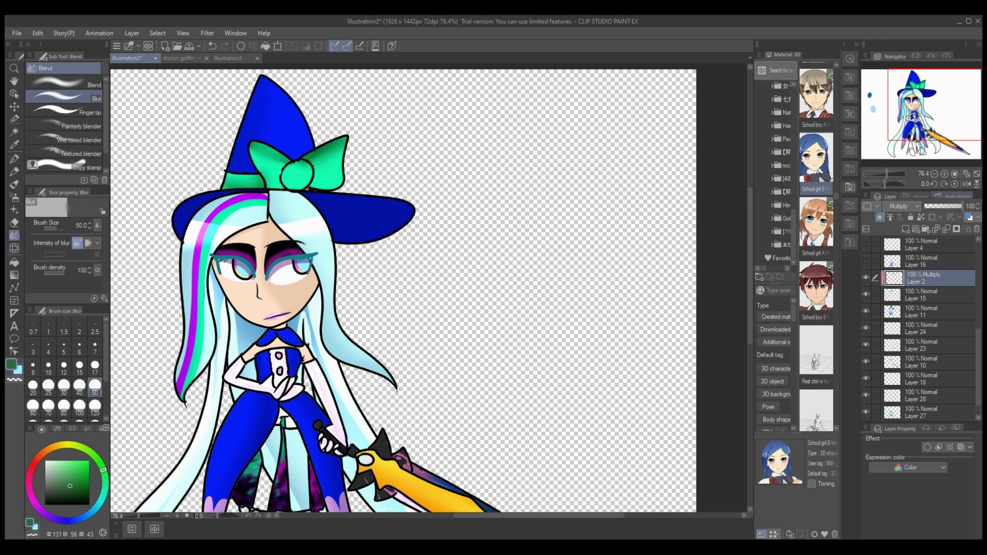
- Lower the opacity of the bow shadow layer and merge it and Layer 15 down into Layer 11
{"action": "left_click", "coordinate": [947, 206]}
{"action": "left_click", "coordinate": [946, 229]}
{"action": "left_click", "coordinate": [956, 229]}
{"action": "left_click", "coordinate": [946, 229]}
{"action": "left_click", "coordinate": [947, 206]}
{"action": "left_click_drag", "start_coordinate": [947, 206], "coordinate": [963, 206]}
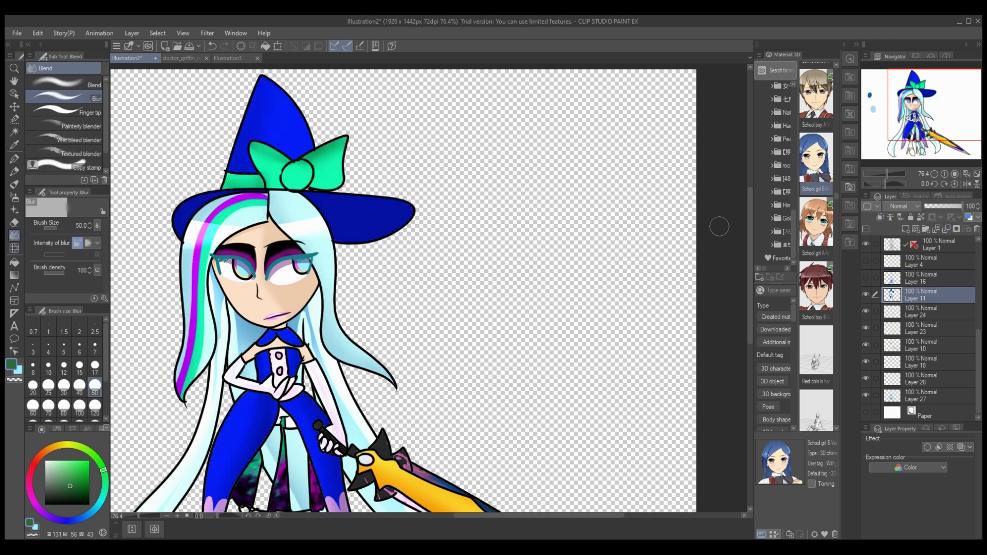
- Show Layer 16, add a clipped Multiply layer above it, and paint and blur dark green shadows on the skirt's teal trim
{"action": "left_click_drag", "start_coordinate": [754, 224], "coordinate": [751, 259]}
{"action": "key", "text": "ctrl+z"}
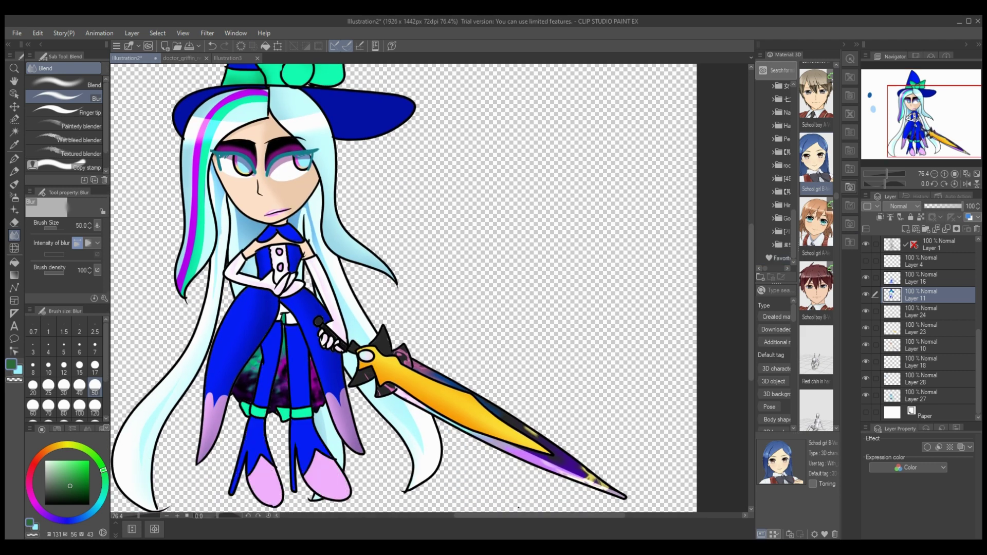
{"action": "key", "text": "p"}
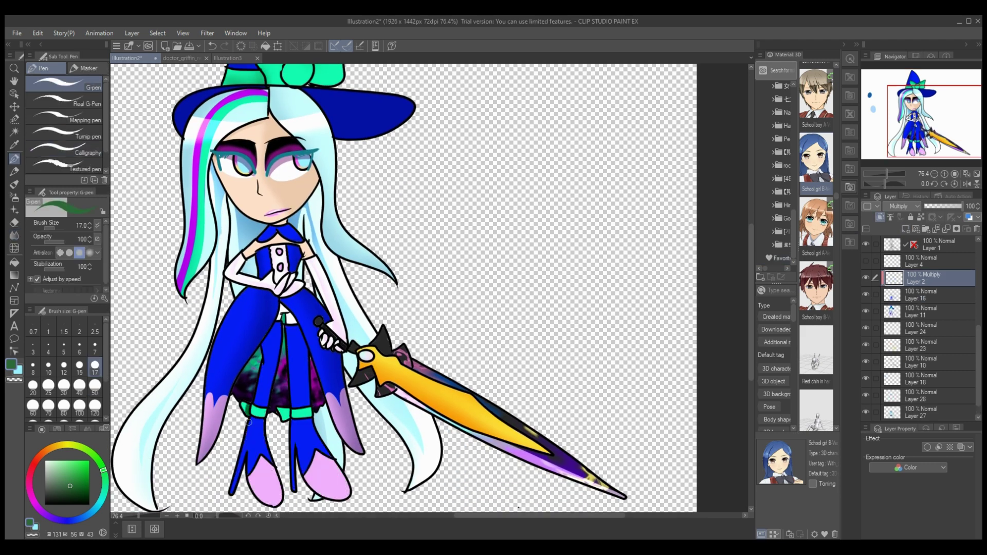
{"action": "key", "text": "j"}
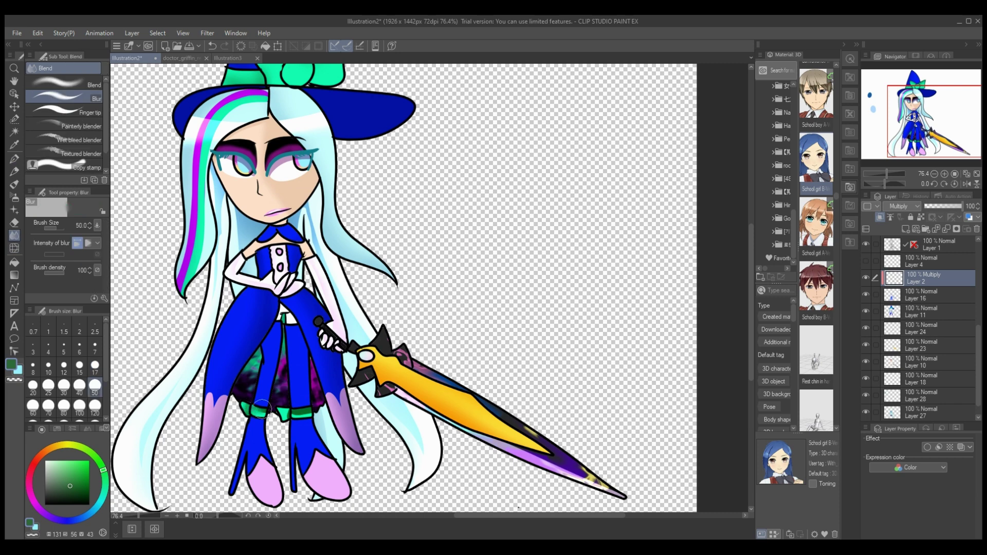
- Select the left blue panel over the skirt, paint a dark indigo shadow with the G-pen at size 25 and blur it at size 50
{"action": "left_click", "coordinate": [15, 145]}
{"action": "left_click", "coordinate": [14, 132]}
{"action": "left_click", "coordinate": [271, 358]}
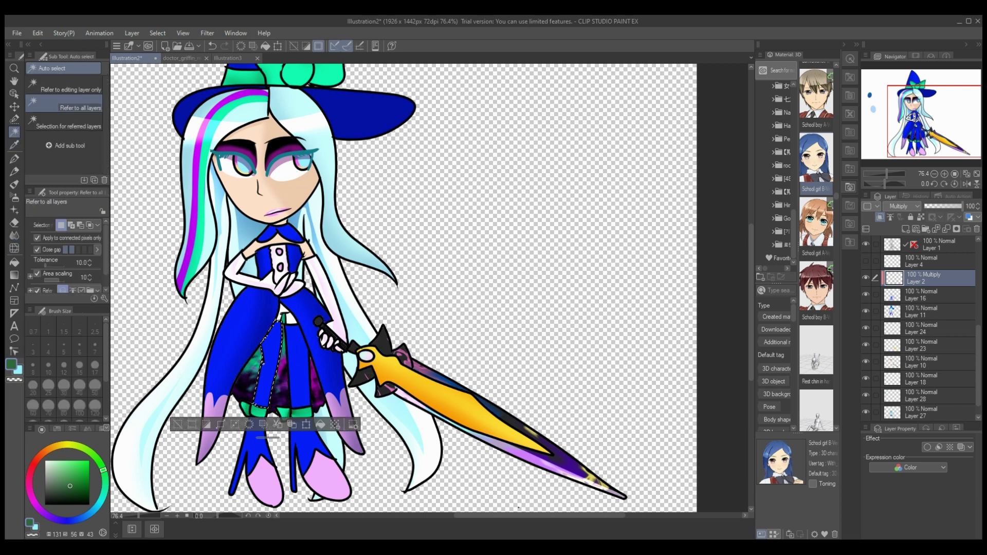
{"action": "left_click", "coordinate": [14, 158]}
{"action": "left_click", "coordinate": [71, 521]}
{"action": "left_click", "coordinate": [60, 520]}
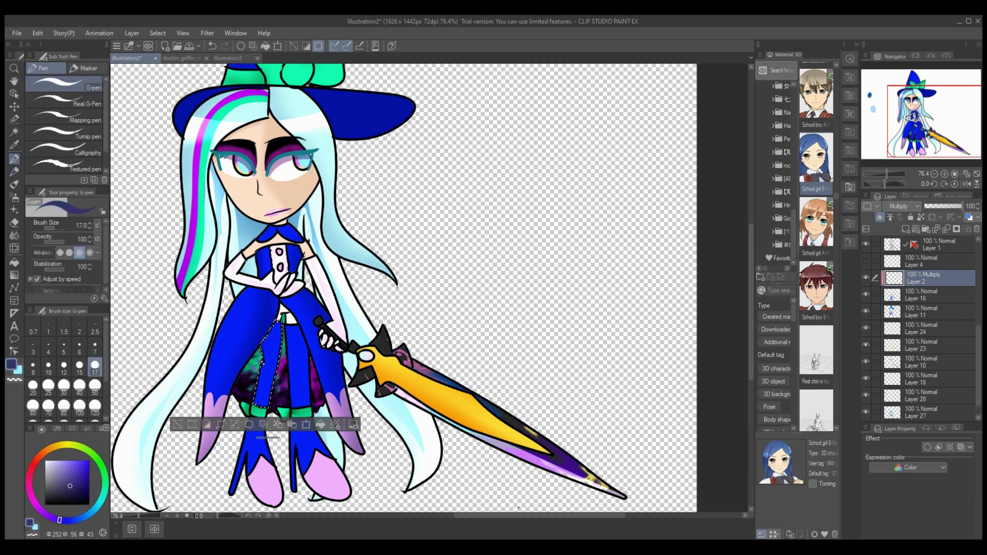
{"action": "left_click", "coordinate": [48, 386]}
{"action": "left_click_drag", "start_coordinate": [274, 322], "coordinate": [253, 373]}
{"action": "left_click", "coordinate": [15, 236]}
{"action": "left_click_drag", "start_coordinate": [275, 332], "coordinate": [262, 398]}
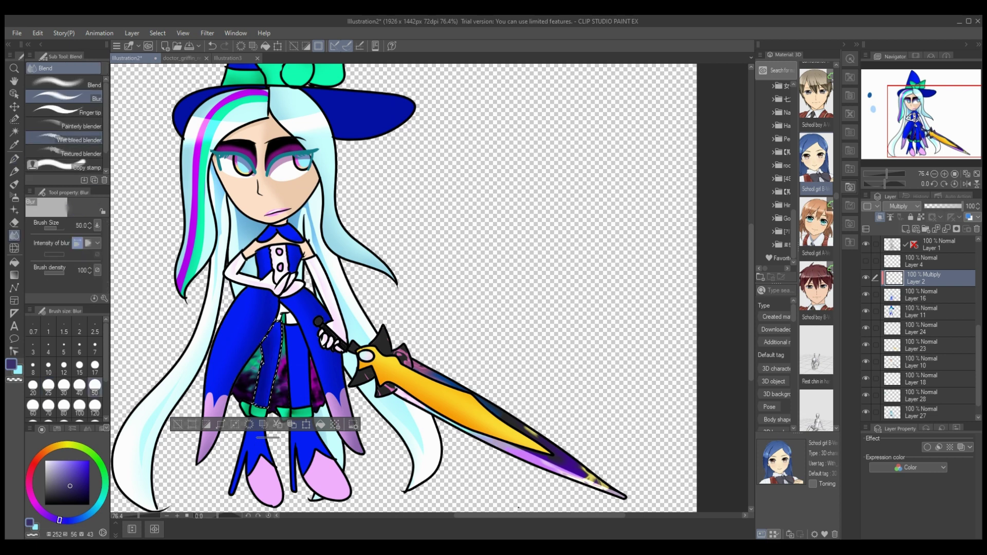
- Select the right blue panel over the skirt, then paint and blur a dark indigo shadow on it
{"action": "left_click", "coordinate": [14, 132]}
{"action": "left_click", "coordinate": [298, 362]}
{"action": "left_click", "coordinate": [14, 159]}
{"action": "key", "text": "j"}
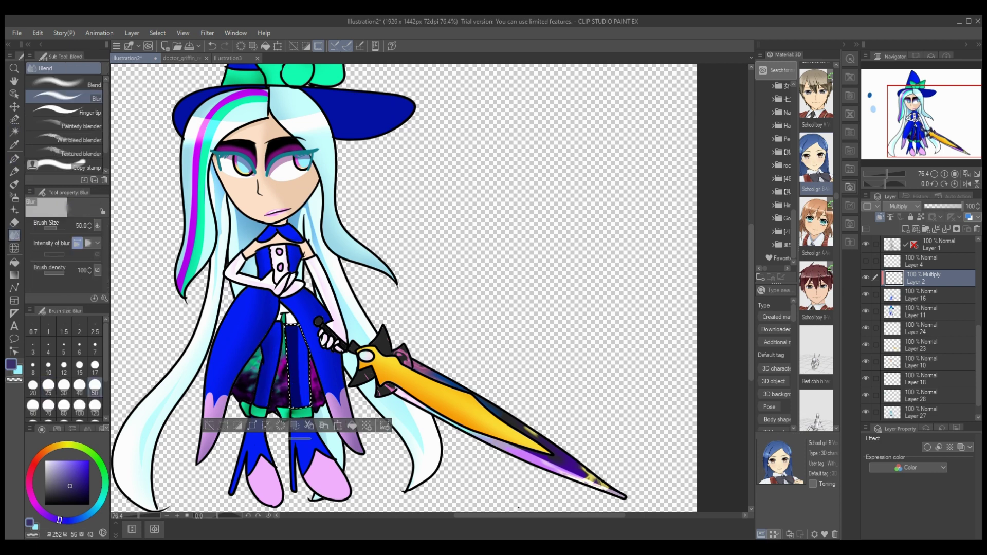
- Select the blue part of the left boot and shade it with blurred dark indigo
{"action": "left_click", "coordinate": [14, 132]}
{"action": "left_click", "coordinate": [257, 436]}
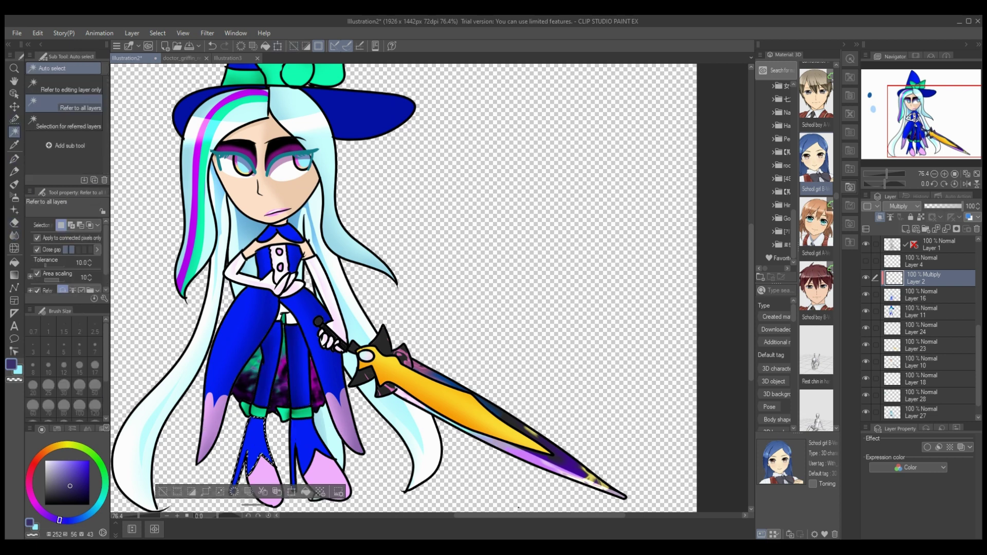
{"action": "left_click", "coordinate": [14, 159]}
{"action": "left_click_drag", "start_coordinate": [254, 422], "coordinate": [252, 452]}
- Shade the blue part of the right boot with blurred dark indigo, deselect, and set the shadow layer to 59% opacity
{"action": "key", "text": "w"}
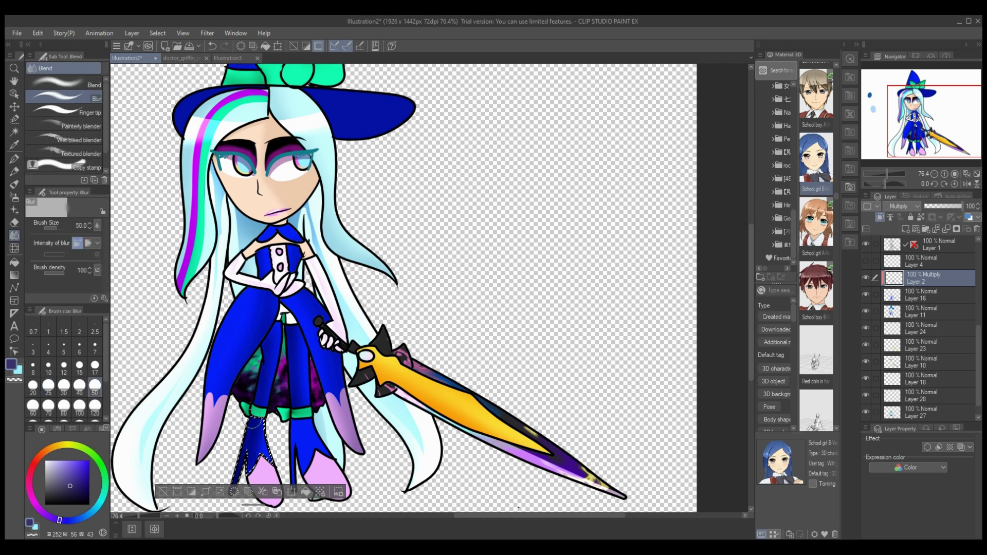
{"action": "left_click", "coordinate": [308, 447]}
{"action": "key", "text": "p"}
{"action": "left_click_drag", "start_coordinate": [294, 423], "coordinate": [304, 466]}
{"action": "left_click", "coordinate": [14, 235]}
{"action": "left_click", "coordinate": [294, 47]}
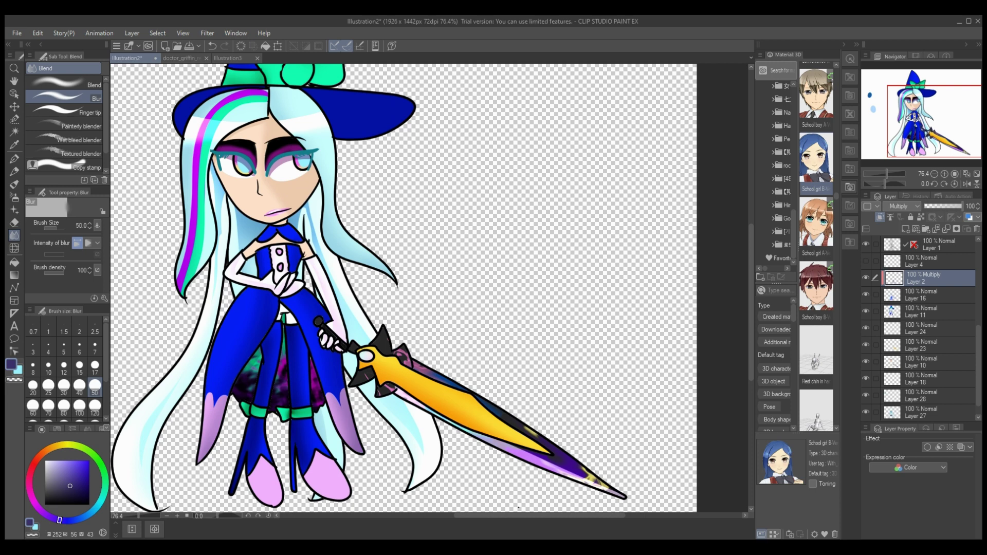
{"action": "left_click_drag", "start_coordinate": [961, 206], "coordinate": [940, 206]}
- Select the left boot's pink toe, paint dark purple shadows on it with the G-pen and blur them
{"action": "key", "text": "w"}
{"action": "left_click", "coordinate": [262, 475]}
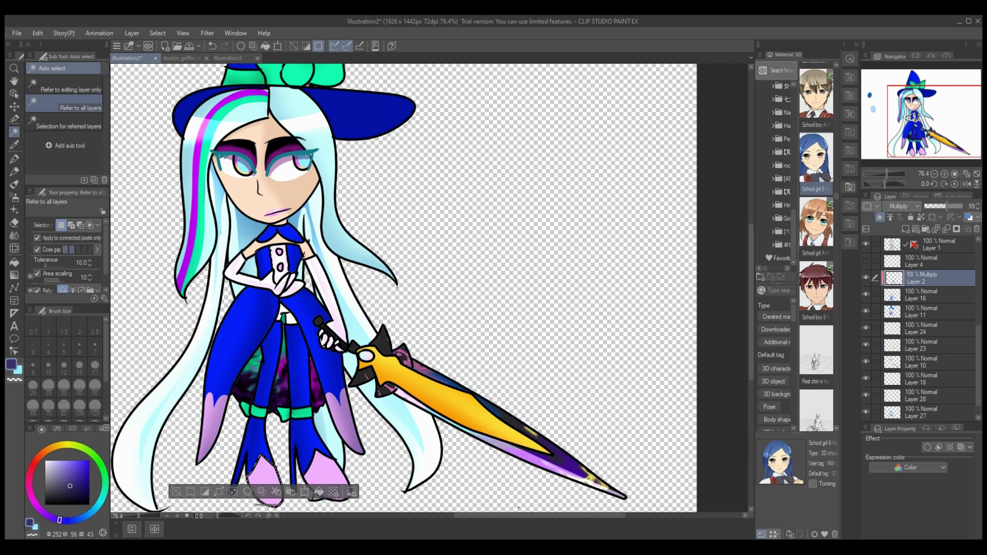
{"action": "left_click", "coordinate": [36, 506]}
{"action": "key", "text": "p"}
{"action": "left_click_drag", "start_coordinate": [262, 458], "coordinate": [272, 499]}
{"action": "left_click", "coordinate": [14, 235]}
- Select the right boot's pink toe, paint dark purple shadows at size 25, blur them at size 50 and deselect
{"action": "left_click", "coordinate": [15, 132]}
{"action": "left_click", "coordinate": [325, 476]}
{"action": "left_click", "coordinate": [14, 159]}
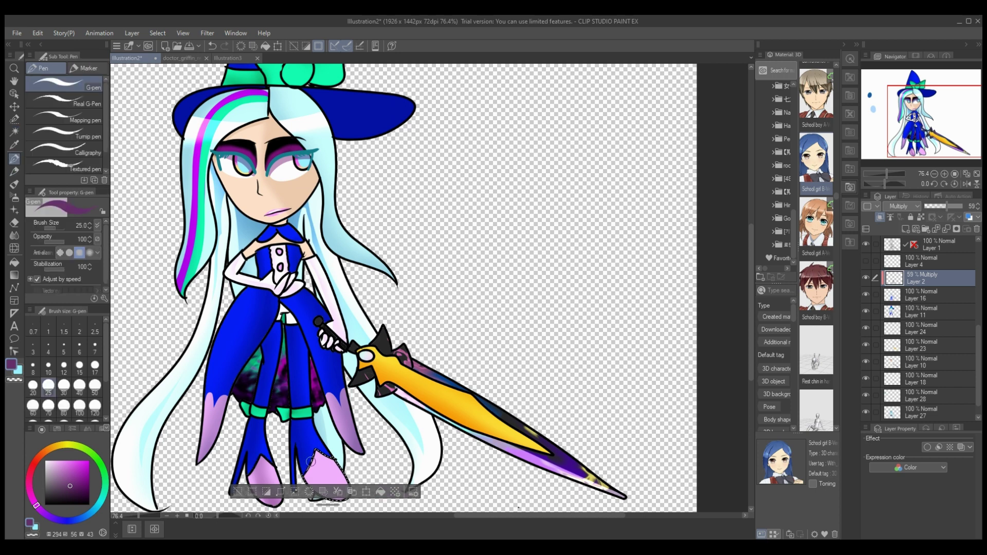
{"action": "mouse_move", "coordinate": [311, 461]}
{"action": "left_mouse_down"}
{"action": "mouse_move", "coordinate": [329, 458]}
{"action": "mouse_move", "coordinate": [304, 478]}
{"action": "left_mouse_up"}
{"action": "key", "text": "j"}
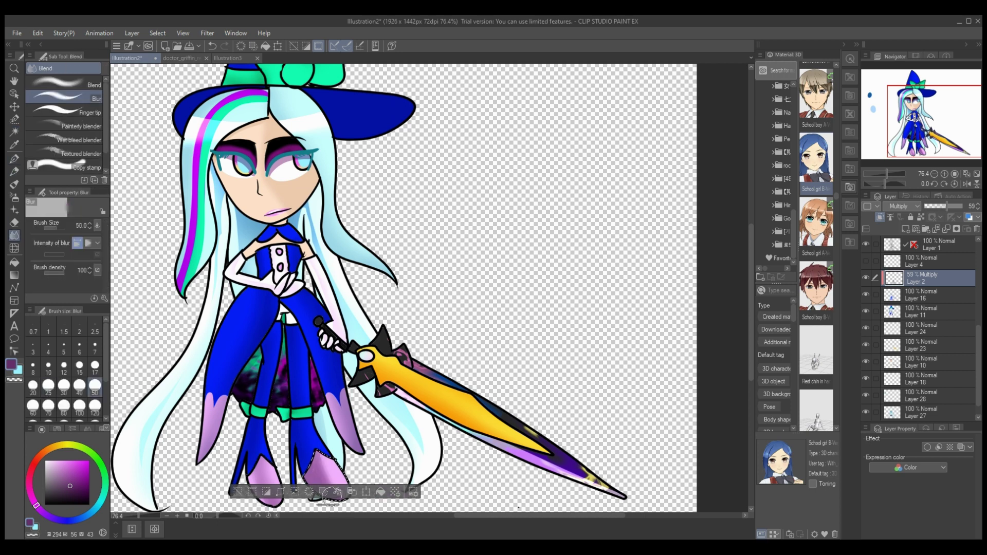
{"action": "key", "text": "ctrl+d"}
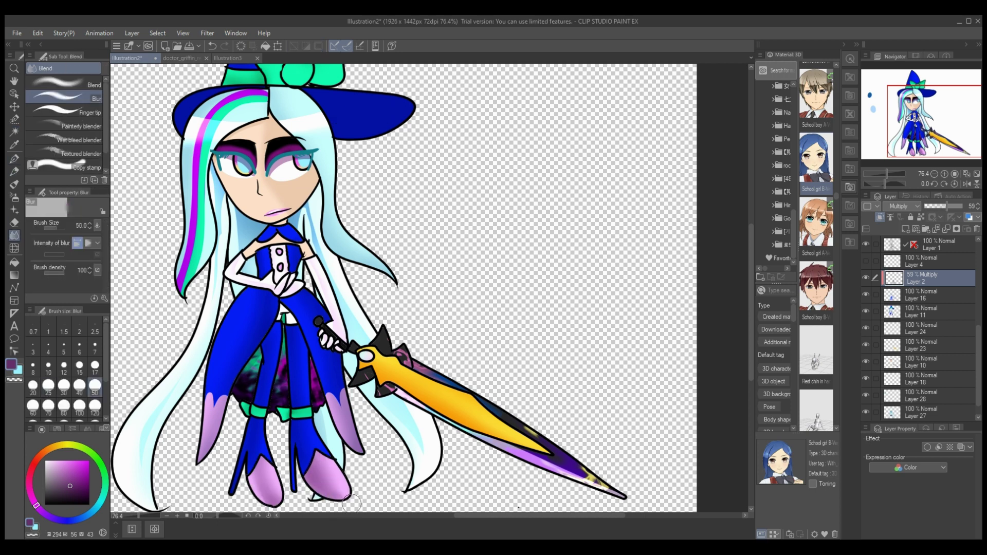
- Merge the shadow layer and the colour layers beneath it down into Layer 10
{"action": "left_click", "coordinate": [945, 229]}
{"action": "left_click", "coordinate": [946, 229]}
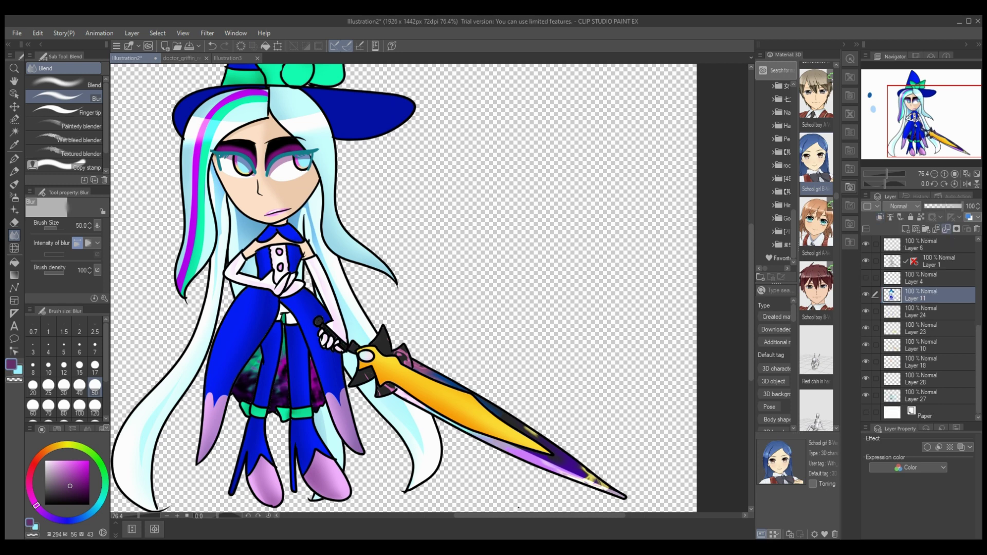
{"action": "left_click", "coordinate": [946, 229]}
{"action": "left_click", "coordinate": [946, 229]}
{"action": "left_click", "coordinate": [945, 229]}
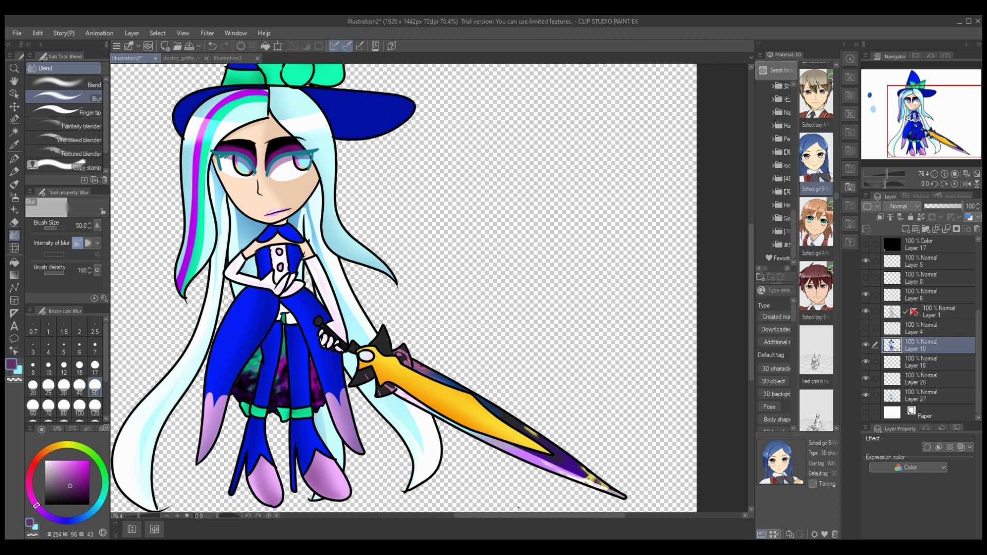
- Fill the waist area above the skirt with dark purple on a new clipped Multiply layer and merge it into Layer 10
{"action": "left_click", "coordinate": [906, 229]}
{"action": "left_click", "coordinate": [903, 206]}
{"action": "left_click", "coordinate": [899, 235]}
{"action": "left_click", "coordinate": [15, 262]}
{"action": "left_click", "coordinate": [292, 318]}
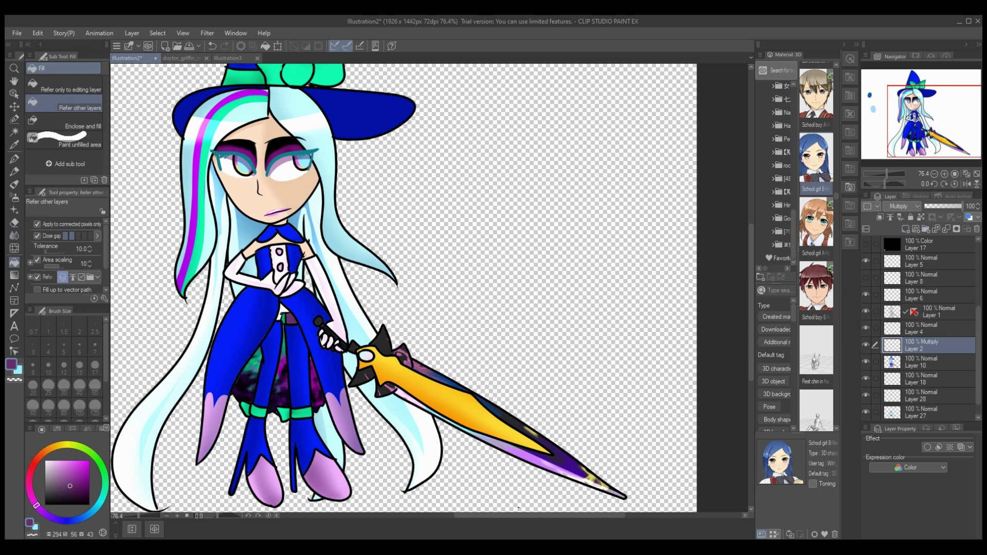
{"action": "key", "text": "ctrl+e"}
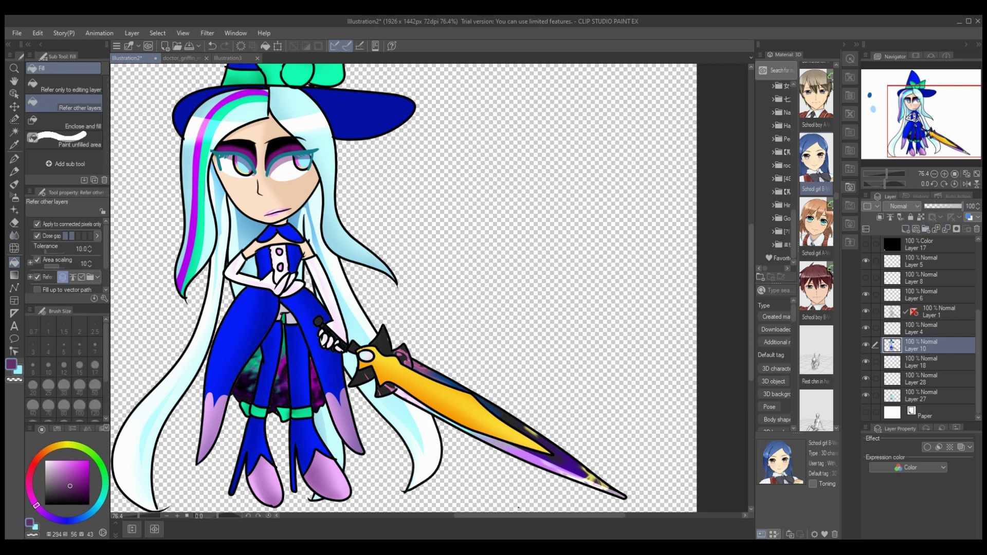
{"action": "left_click", "coordinate": [930, 328]}
{"action": "left_click_drag", "start_coordinate": [925, 206], "coordinate": [962, 207]}
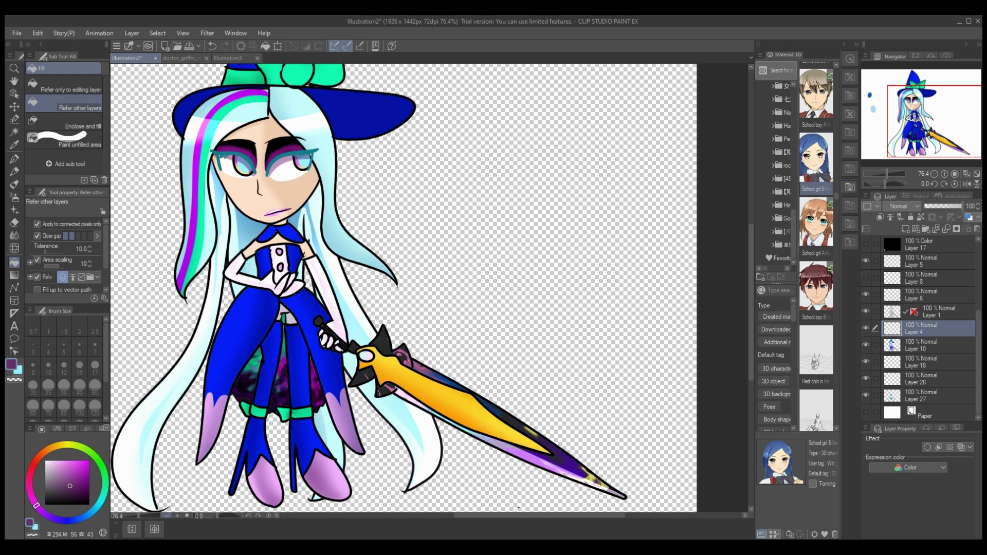
{"action": "key", "text": "ctrl+minus"}
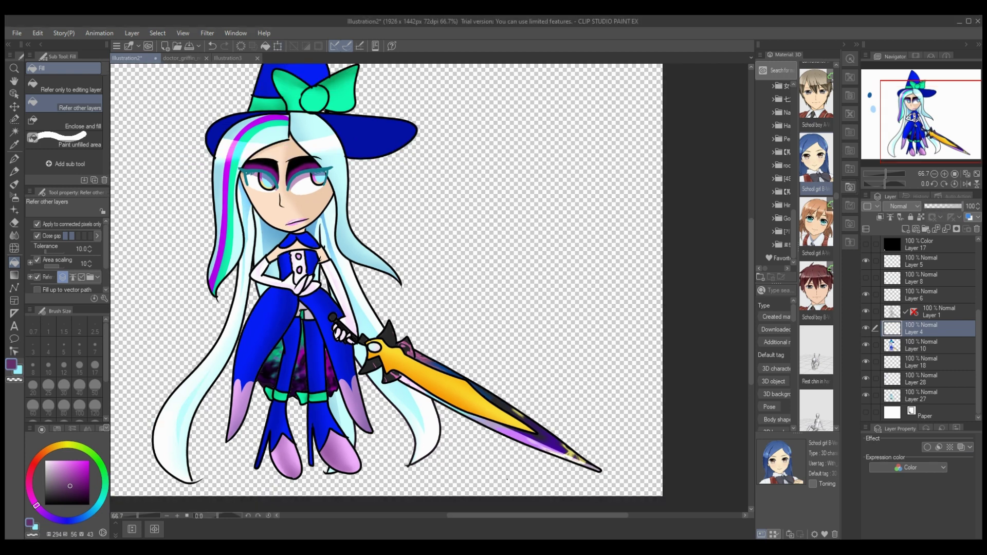
{"action": "left_click", "coordinate": [920, 396]}
{"action": "key", "text": "e"}
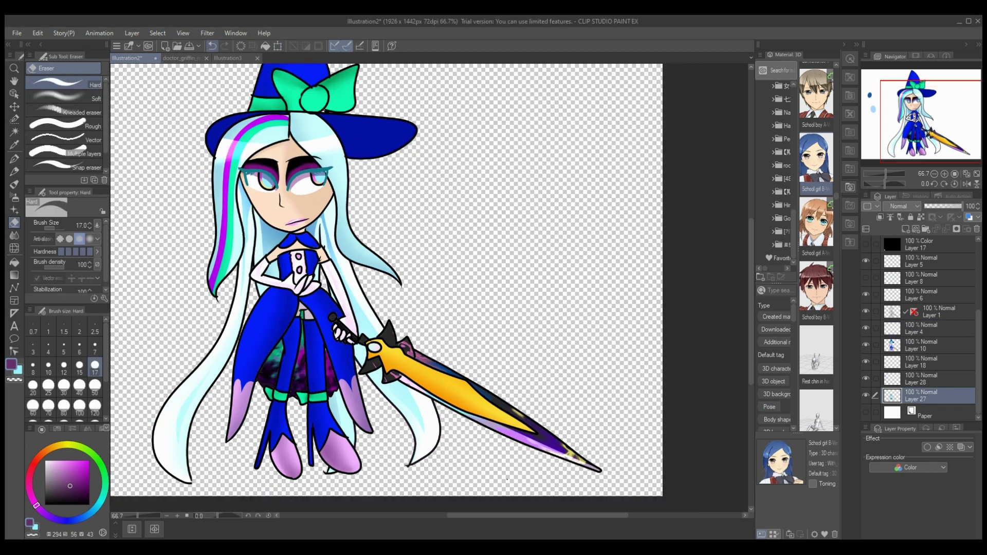
{"action": "left_click", "coordinate": [213, 46]}
{"action": "key", "text": "p"}
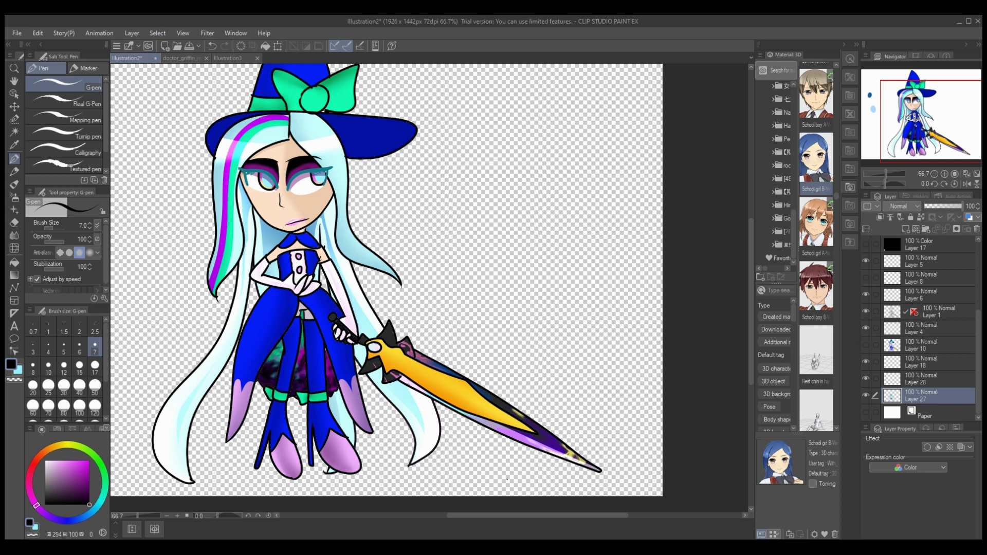
- Show the magic ring on Layer 8, add a clipped layer above it and airbrush it with pale pink, yellow, blue and purple tints
{"action": "key", "text": "ctrl+shift+n"}
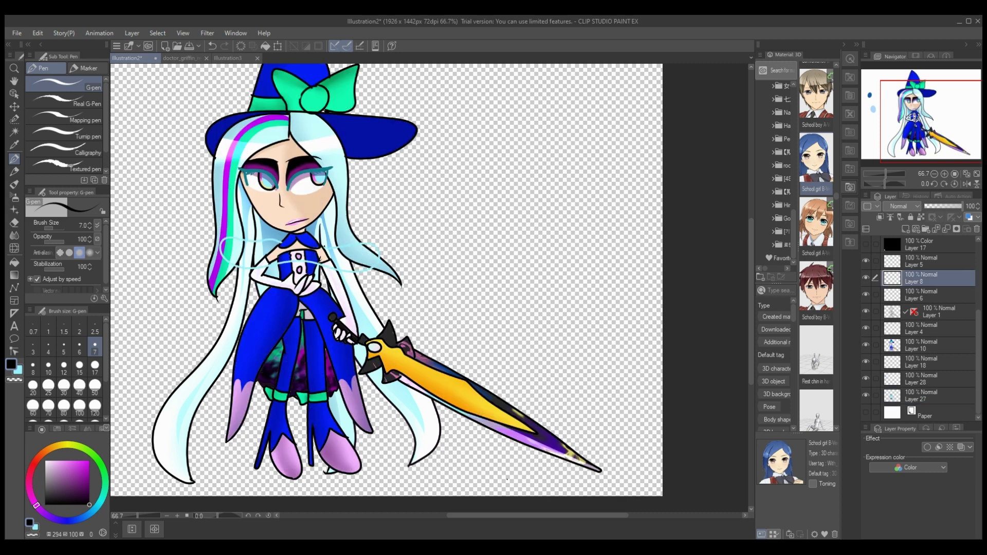
{"action": "left_click_drag", "start_coordinate": [63, 471], "coordinate": [56, 460]}
{"action": "left_click", "coordinate": [14, 197]}
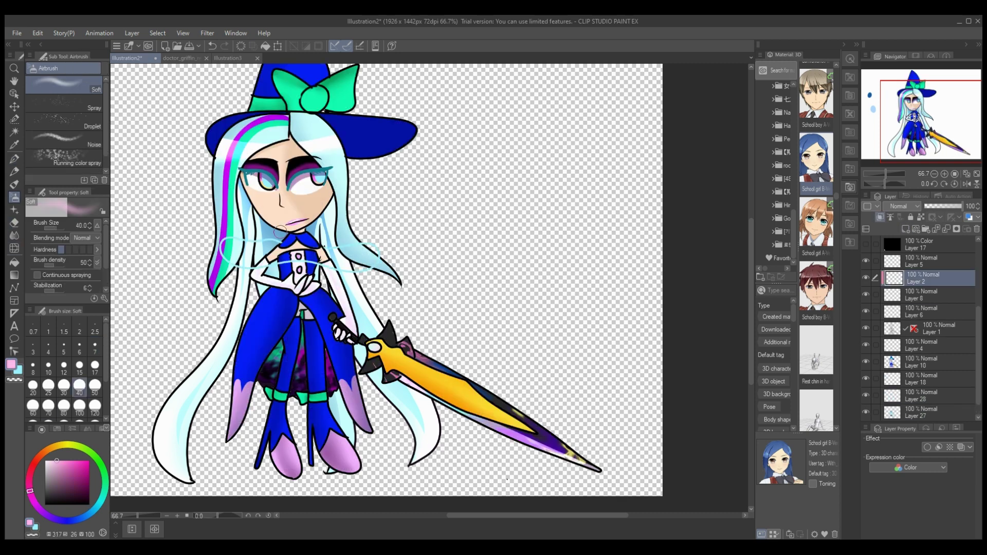
{"action": "key", "text": "bracketright"}
{"action": "key", "text": "bracketright"}
{"action": "left_click", "coordinate": [60, 446]}
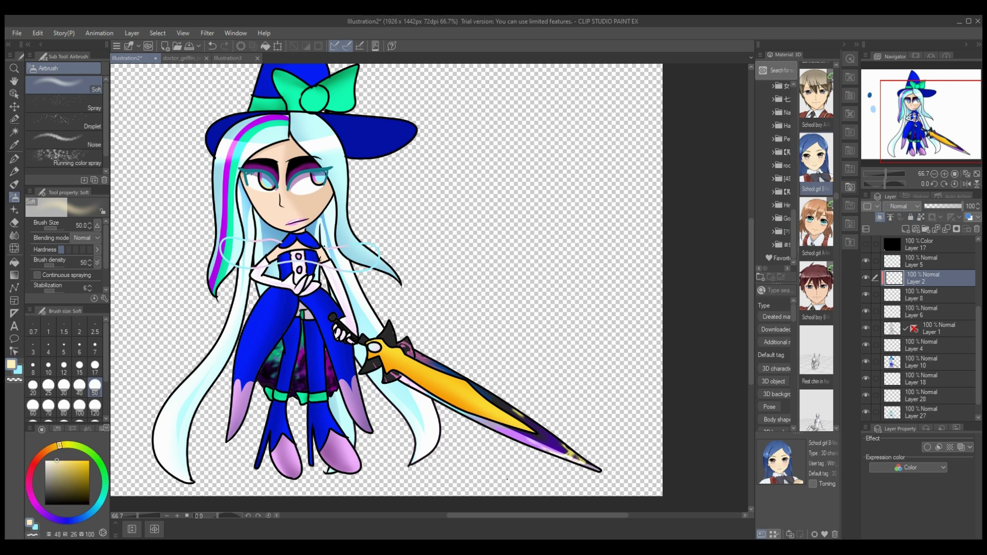
{"action": "left_click", "coordinate": [95, 406]}
{"action": "left_click", "coordinate": [82, 516]}
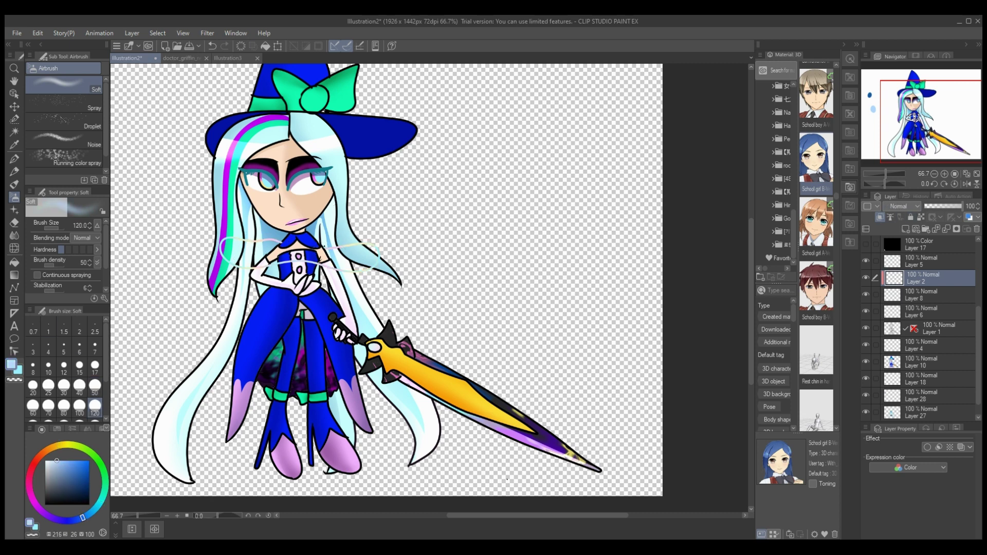
{"action": "left_click_drag", "start_coordinate": [408, 265], "coordinate": [376, 251]}
{"action": "left_click", "coordinate": [45, 513]}
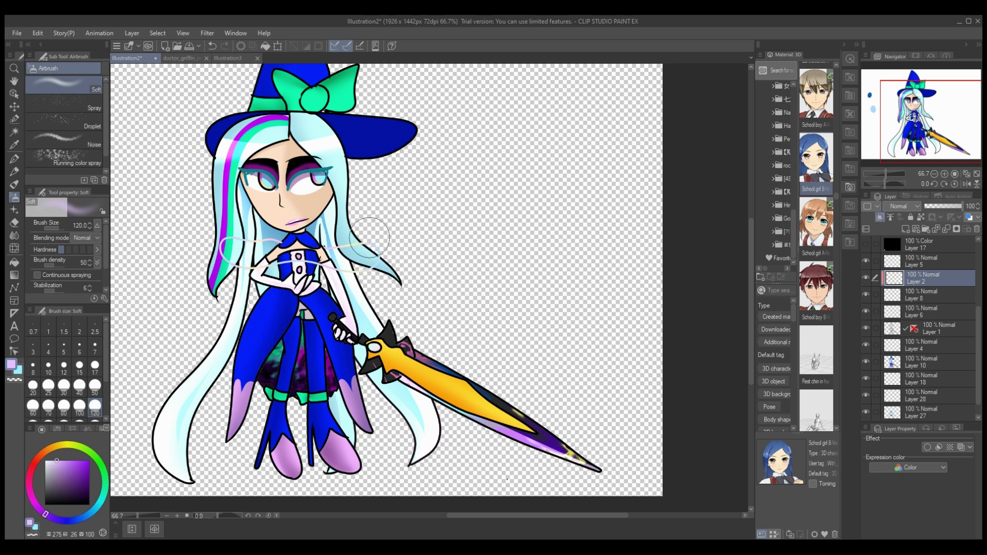
{"action": "left_click_drag", "start_coordinate": [443, 244], "coordinate": [132, 242]}
- Airbrush the magic ring in vivid magenta, blue and cyan at size 120 and merge the colours into Layer 8
{"action": "left_click", "coordinate": [104, 484]}
{"action": "left_click", "coordinate": [37, 505]}
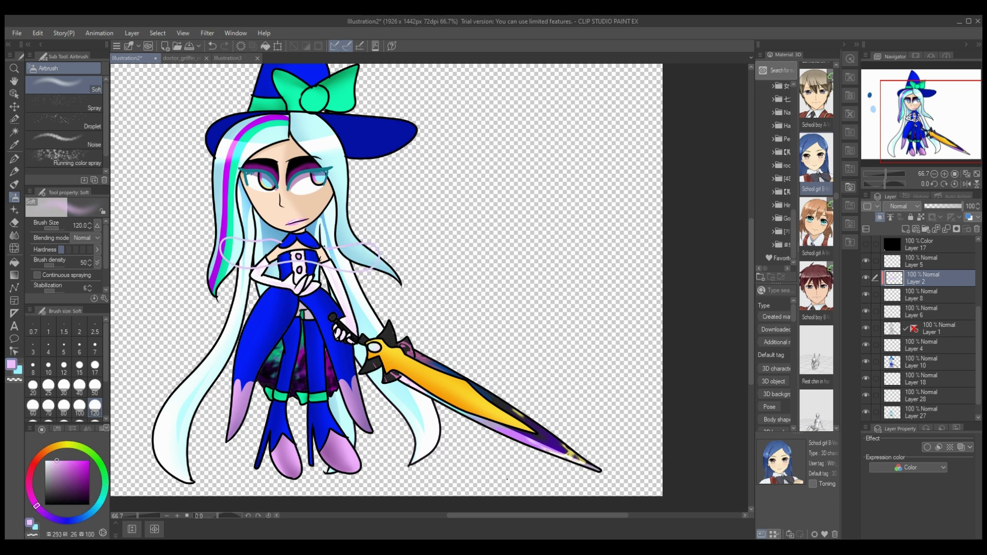
{"action": "left_click", "coordinate": [89, 461]}
{"action": "mouse_move", "coordinate": [223, 261]}
{"action": "left_mouse_down"}
{"action": "mouse_move", "coordinate": [351, 300]}
{"action": "mouse_move", "coordinate": [355, 257]}
{"action": "left_mouse_up"}
{"action": "left_click", "coordinate": [75, 520]}
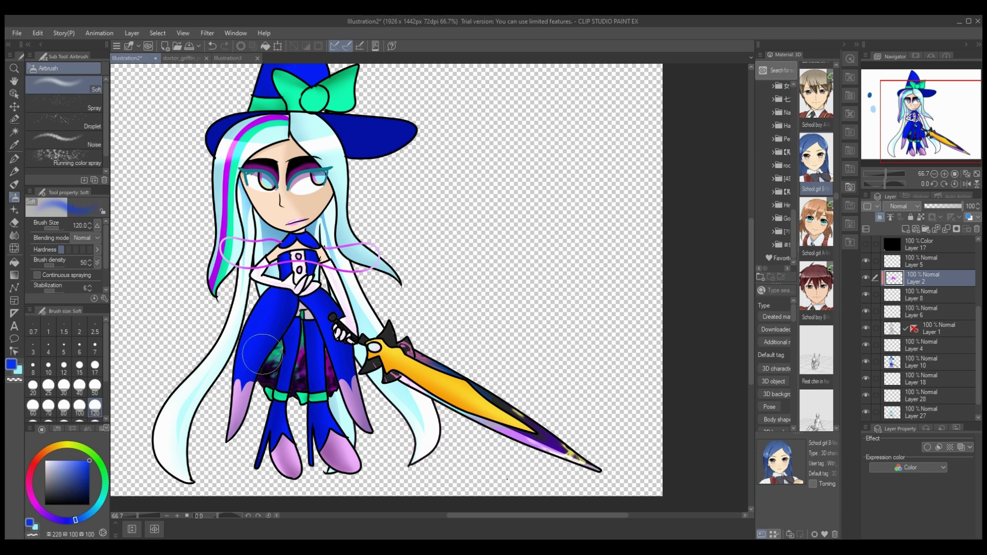
{"action": "left_click_drag", "start_coordinate": [365, 307], "coordinate": [379, 246]}
{"action": "left_click_drag", "start_coordinate": [203, 247], "coordinate": [238, 248]}
{"action": "left_click", "coordinate": [101, 501]}
{"action": "mouse_move", "coordinate": [293, 227]}
{"action": "left_mouse_down"}
{"action": "mouse_move", "coordinate": [316, 236]}
{"action": "mouse_move", "coordinate": [301, 337]}
{"action": "left_mouse_up"}
{"action": "left_click", "coordinate": [946, 229]}
{"action": "mouse_move", "coordinate": [939, 278]}
{"action": "left_mouse_down"}
{"action": "mouse_move", "coordinate": [939, 319]}
{"action": "mouse_move", "coordinate": [938, 271]}
{"action": "left_mouse_up"}
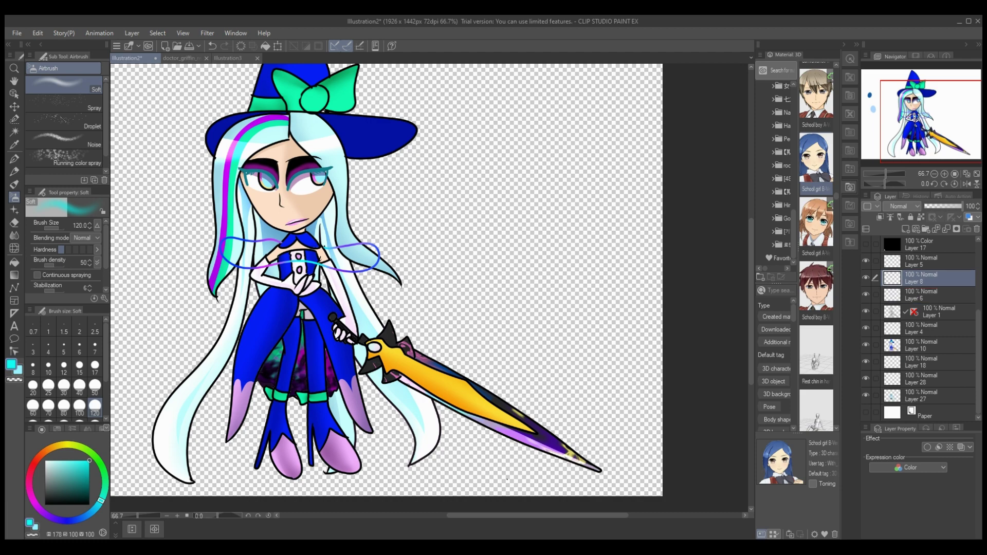
- Delete the black Color-mode Layer 17 and the screenshot reference layer above Layer 5
{"action": "left_click", "coordinate": [865, 244]}
{"action": "left_click", "coordinate": [936, 244]}
{"action": "left_click", "coordinate": [977, 229]}
{"action": "left_click", "coordinate": [935, 244]}
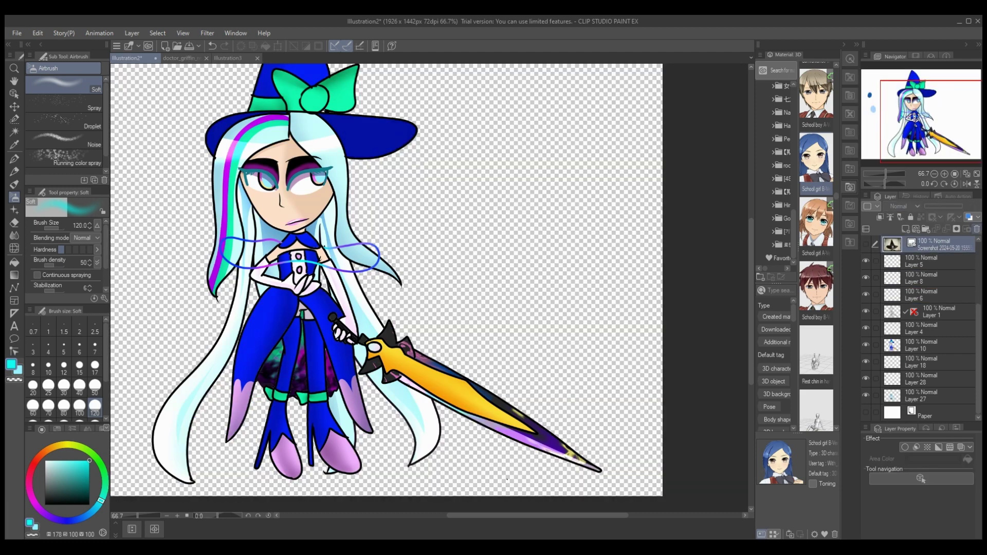
{"action": "left_click", "coordinate": [977, 229]}
- Add a clipped layer above the eyelash layer, Layer 5, and set its blending mode to Add (Glow)
{"action": "left_click", "coordinate": [866, 261]}
{"action": "left_click", "coordinate": [865, 261]}
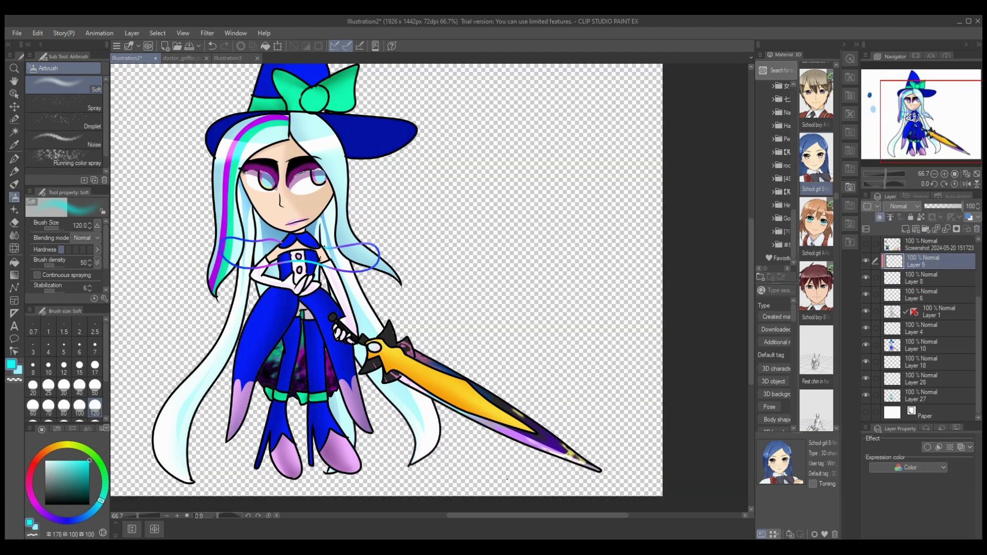
{"action": "left_click", "coordinate": [879, 217]}
{"action": "key", "text": "ctrl+shift+n"}
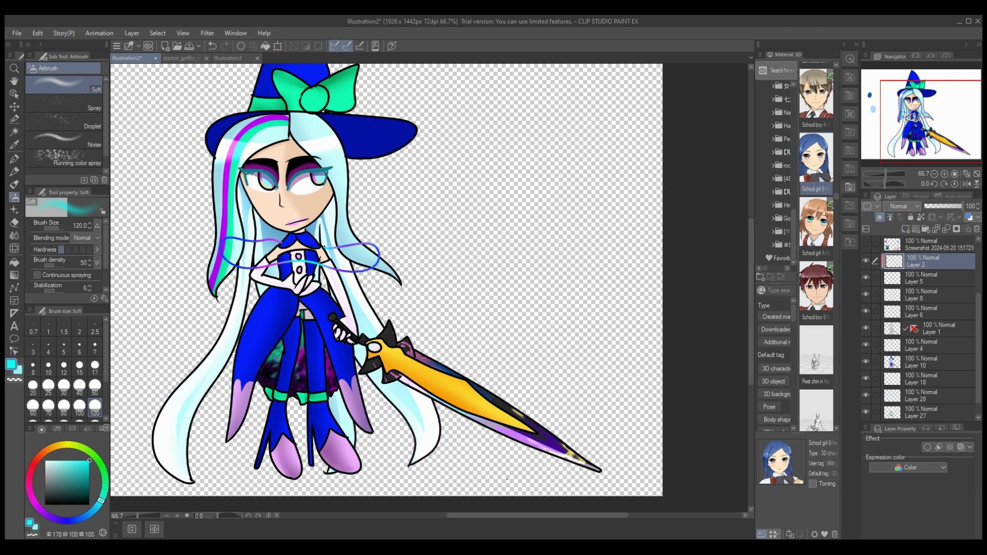
{"action": "left_click", "coordinate": [903, 206]}
{"action": "left_click", "coordinate": [900, 332]}
- Paint light cyan highlights along both eyes' lashes with the G-pen at size 7 and merge them into Layer 5 at 47% opacity
{"action": "key", "text": "x"}
{"action": "left_click", "coordinate": [14, 159]}
{"action": "scroll", "coordinate": [662, 297], "scroll_direction": "left", "scroll_amount": 3}
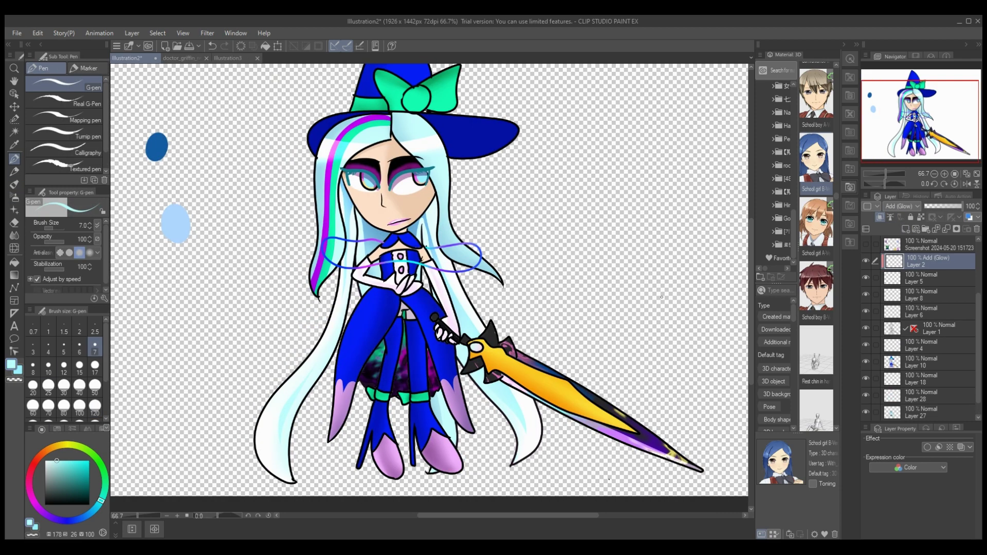
{"action": "left_click_drag", "start_coordinate": [751, 291], "coordinate": [751, 244]}
{"action": "left_click", "coordinate": [177, 516]}
{"action": "left_click", "coordinate": [177, 516]}
{"action": "left_click", "coordinate": [177, 515]}
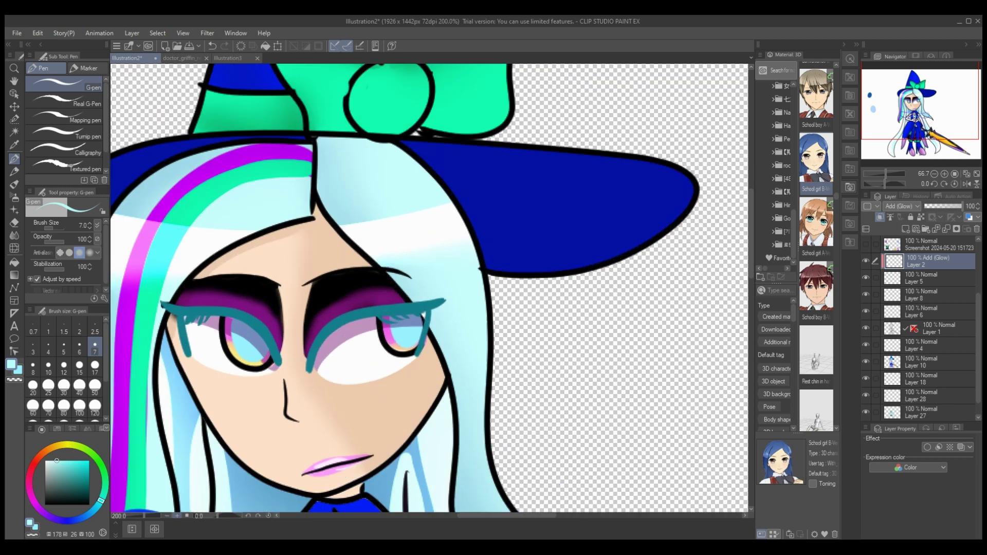
{"action": "left_click", "coordinate": [177, 516]}
{"action": "left_click", "coordinate": [177, 515]}
{"action": "mouse_move", "coordinate": [191, 448]}
{"action": "left_mouse_down"}
{"action": "mouse_move", "coordinate": [257, 366]}
{"action": "mouse_move", "coordinate": [460, 312]}
{"action": "mouse_move", "coordinate": [309, 341]}
{"action": "mouse_move", "coordinate": [205, 417]}
{"action": "left_mouse_up"}
{"action": "mouse_move", "coordinate": [324, 349]}
{"action": "left_mouse_down"}
{"action": "mouse_move", "coordinate": [467, 309]}
{"action": "mouse_move", "coordinate": [334, 354]}
{"action": "mouse_move", "coordinate": [403, 335]}
{"action": "mouse_move", "coordinate": [402, 420]}
{"action": "left_mouse_up"}
{"action": "left_click_drag", "start_coordinate": [505, 515], "coordinate": [488, 515]}
{"action": "mouse_move", "coordinate": [309, 439]}
{"action": "left_mouse_down"}
{"action": "mouse_move", "coordinate": [283, 398]}
{"action": "mouse_move", "coordinate": [204, 344]}
{"action": "left_mouse_up"}
{"action": "left_click_drag", "start_coordinate": [488, 515], "coordinate": [479, 515]}
{"action": "mouse_move", "coordinate": [410, 440]}
{"action": "left_mouse_down"}
{"action": "mouse_move", "coordinate": [266, 336]}
{"action": "mouse_move", "coordinate": [172, 315]}
{"action": "left_mouse_up"}
{"action": "mouse_move", "coordinate": [218, 339]}
{"action": "left_mouse_down"}
{"action": "mouse_move", "coordinate": [287, 353]}
{"action": "mouse_move", "coordinate": [219, 340]}
{"action": "mouse_move", "coordinate": [231, 356]}
{"action": "mouse_move", "coordinate": [200, 328]}
{"action": "mouse_move", "coordinate": [241, 457]}
{"action": "left_mouse_up"}
{"action": "left_click_drag", "start_coordinate": [184, 331], "coordinate": [264, 347]}
{"action": "left_click", "coordinate": [942, 206]}
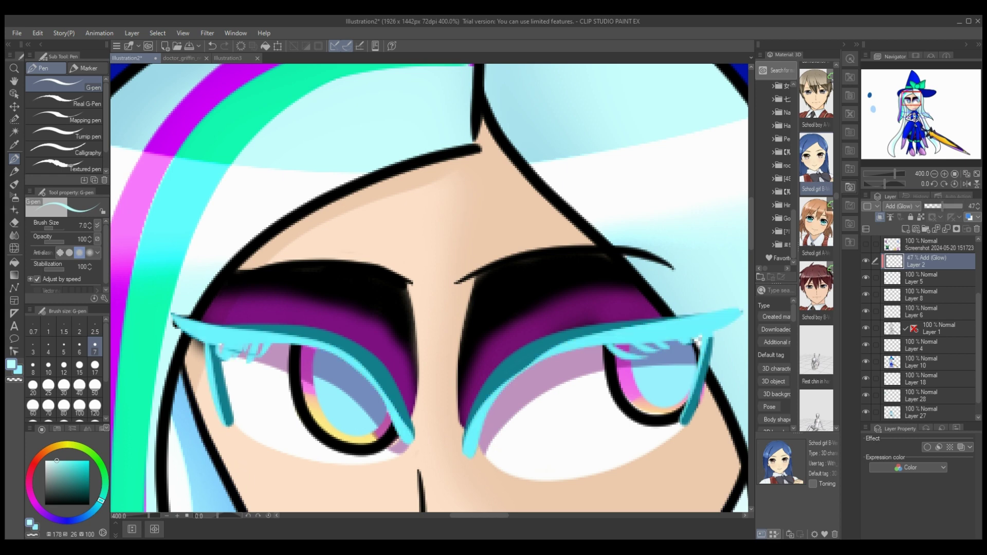
{"action": "key", "text": "ctrl+e"}
- Fill the small gap at the outer corner of the right-hand eye with the pale blue hair colour on Layer 10
{"action": "key", "text": "g"}
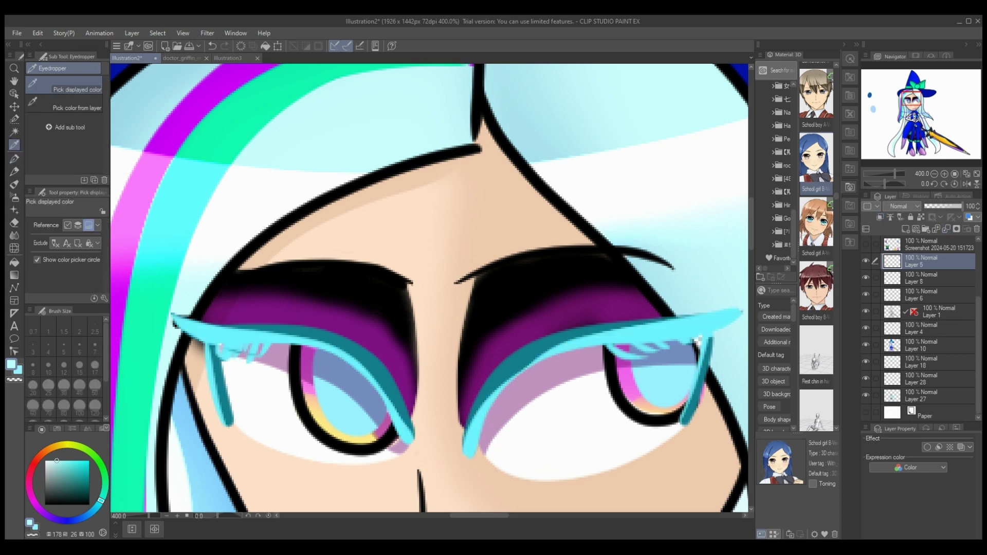
{"action": "left_click", "coordinate": [925, 345]}
{"action": "left_click", "coordinate": [698, 342]}
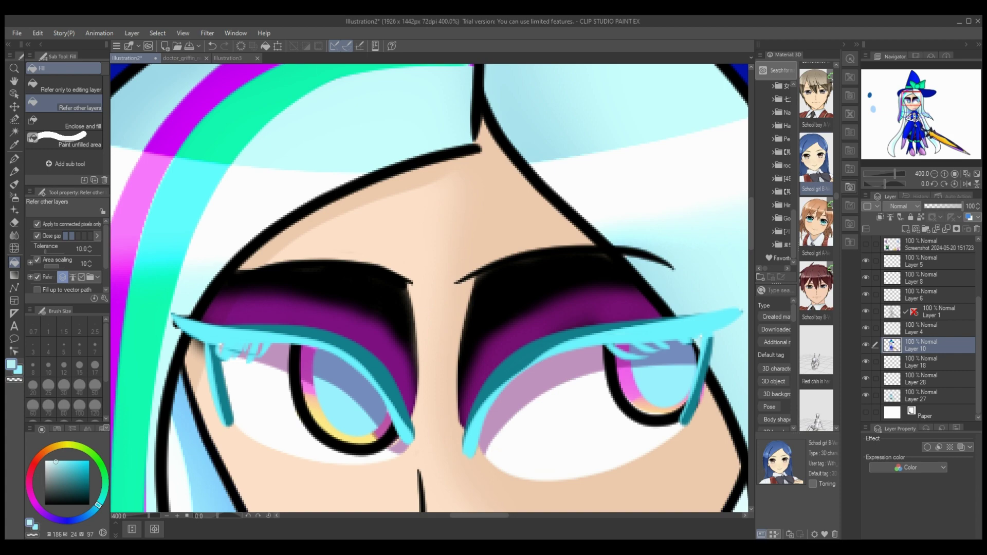
{"action": "scroll", "coordinate": [429, 304], "scroll_direction": "down", "scroll_amount": 6}
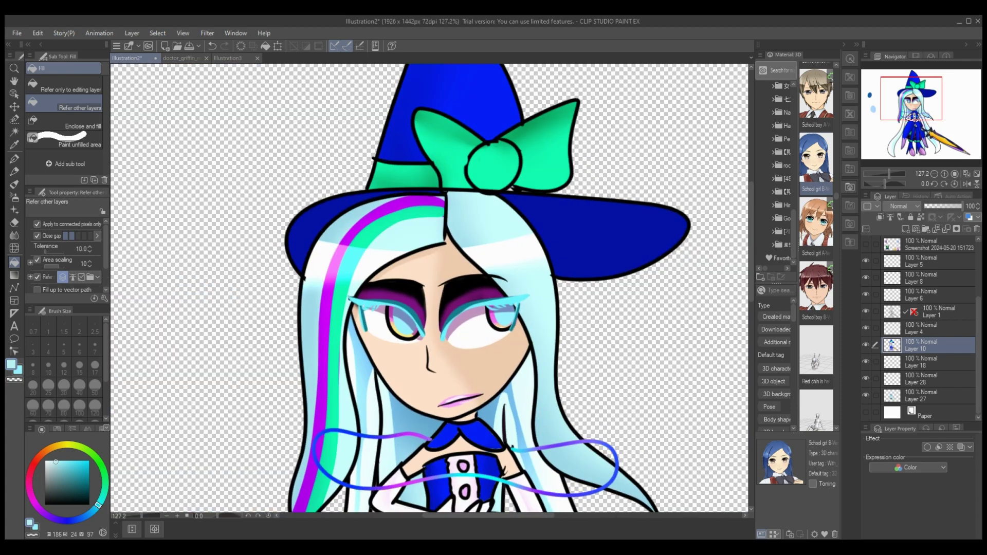
{"action": "scroll", "coordinate": [429, 288], "scroll_direction": "down", "scroll_amount": 10}
{"action": "scroll", "coordinate": [429, 288], "scroll_direction": "up", "scroll_amount": 8}
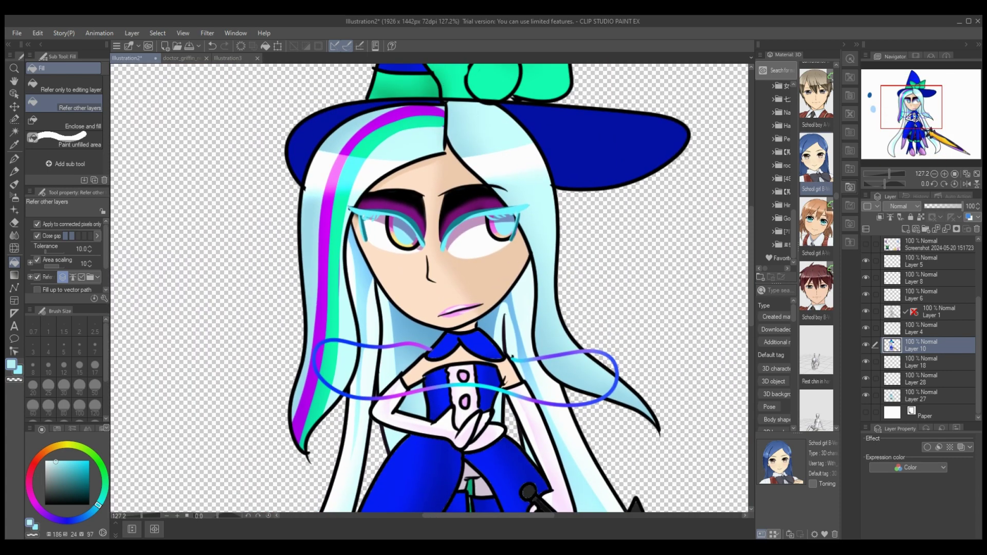
- Merge the eyelash, magic ring and line art layers down into Layer 4
{"action": "left_click", "coordinate": [925, 261]}
{"action": "left_click", "coordinate": [946, 229]}
{"action": "left_click", "coordinate": [946, 230]}
{"action": "left_click", "coordinate": [946, 229]}
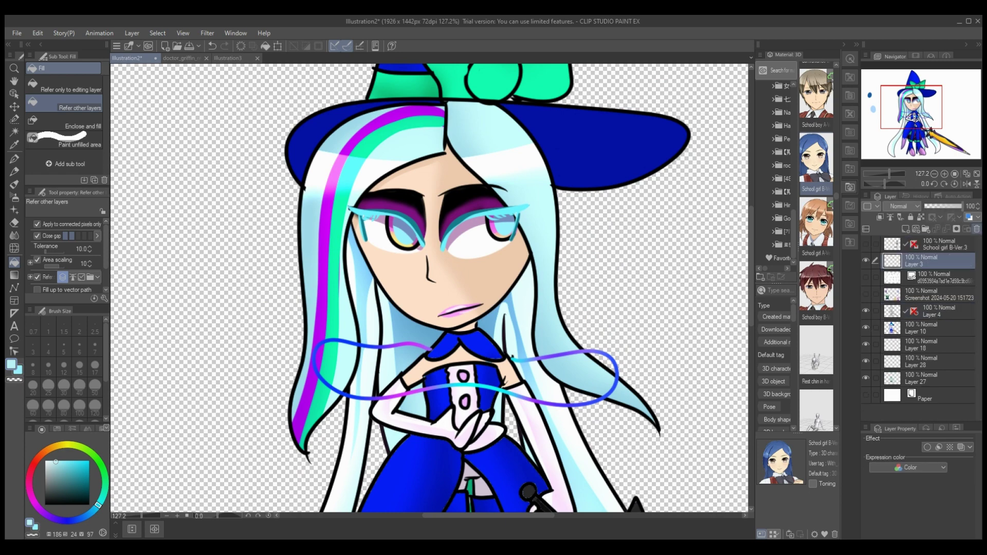